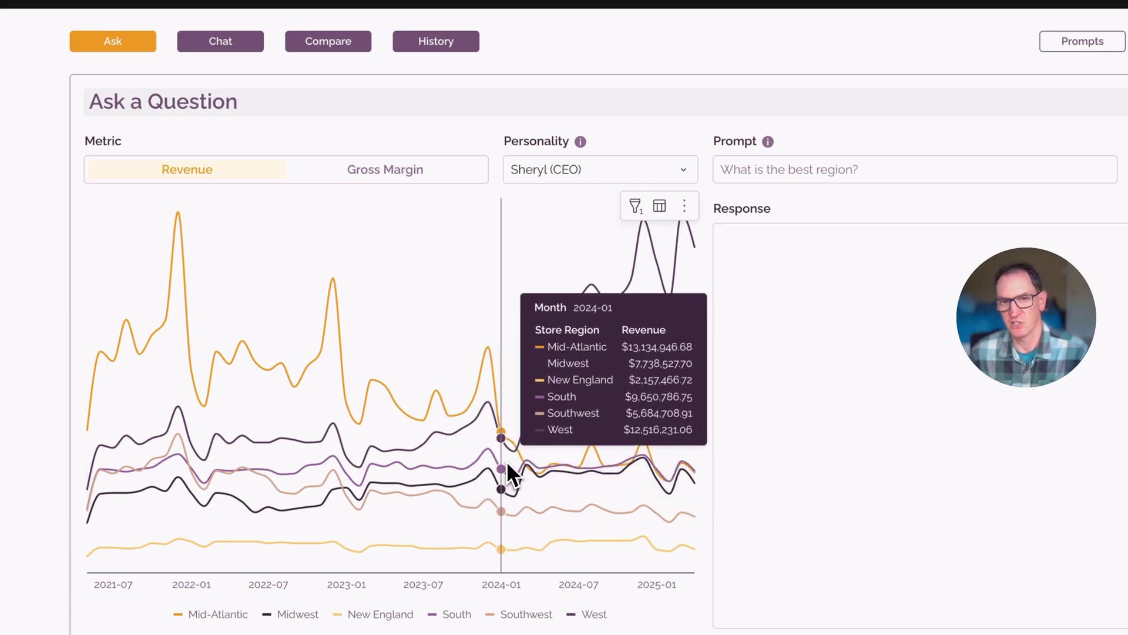
Ask Sheryl (CEO) 'Where is there the most growth and what caused it?' and submit it.
left_click(757, 173)
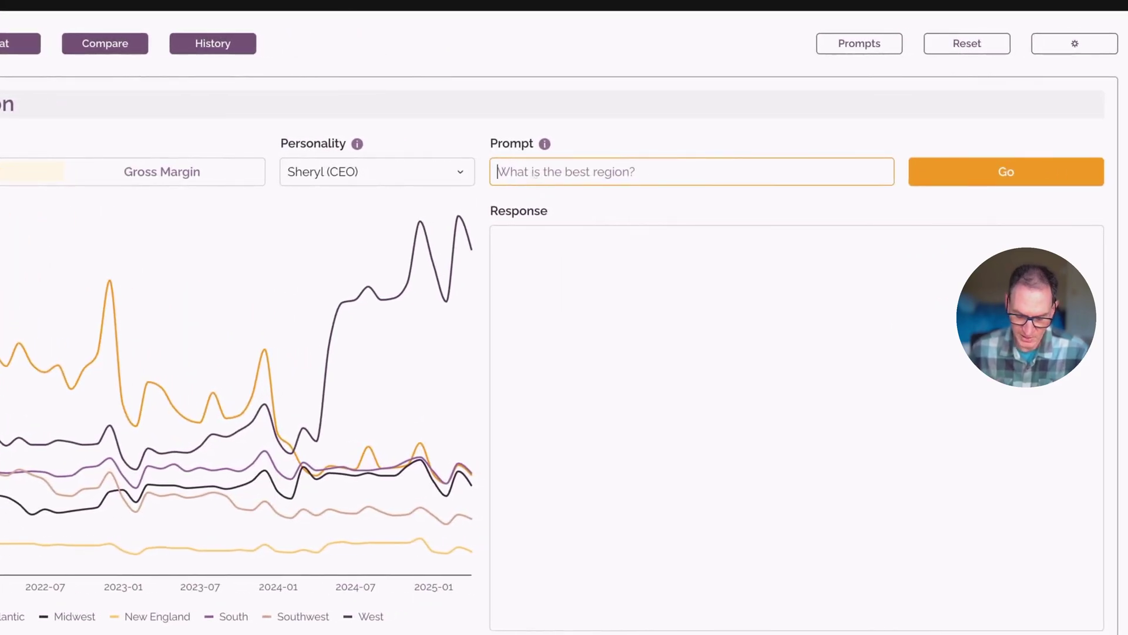
type("Where ")
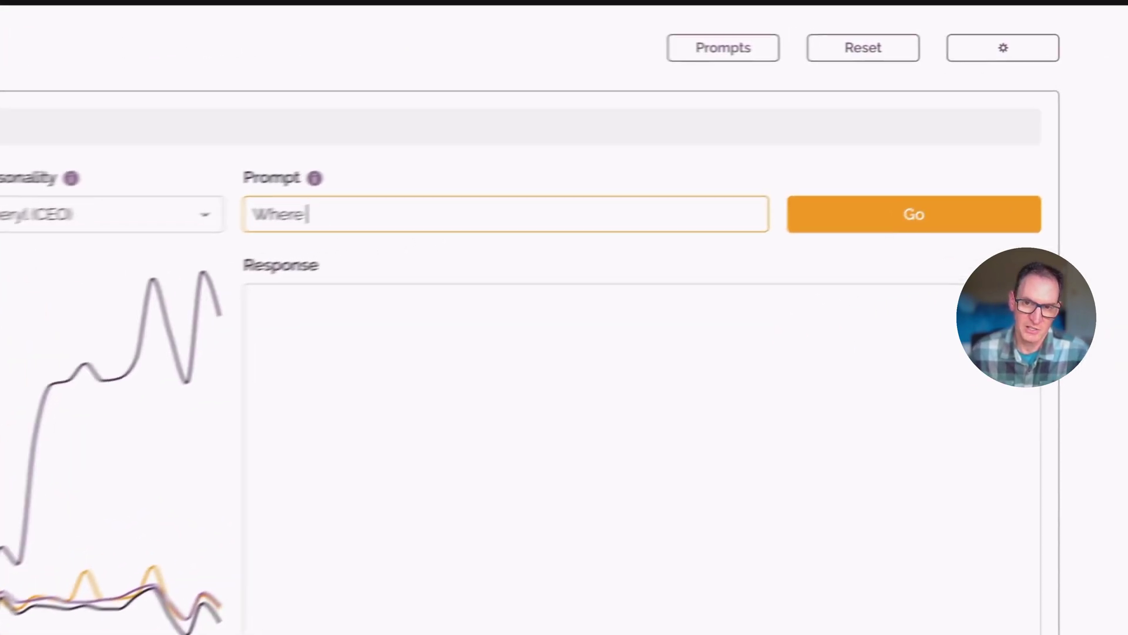
type("is there the most g")
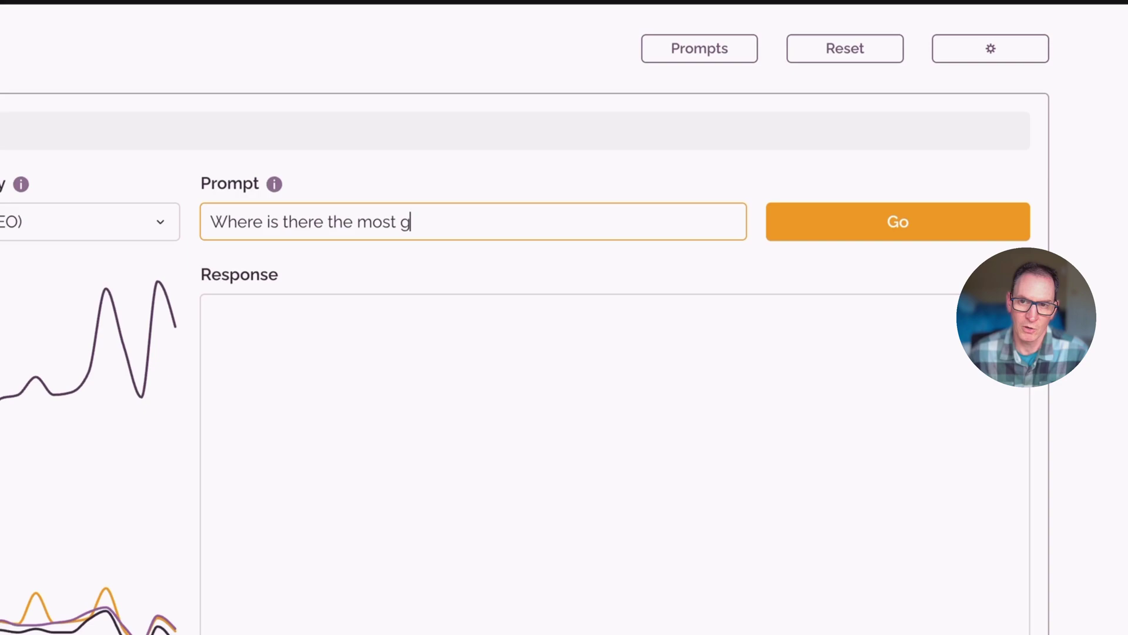
type("rowth and wha")
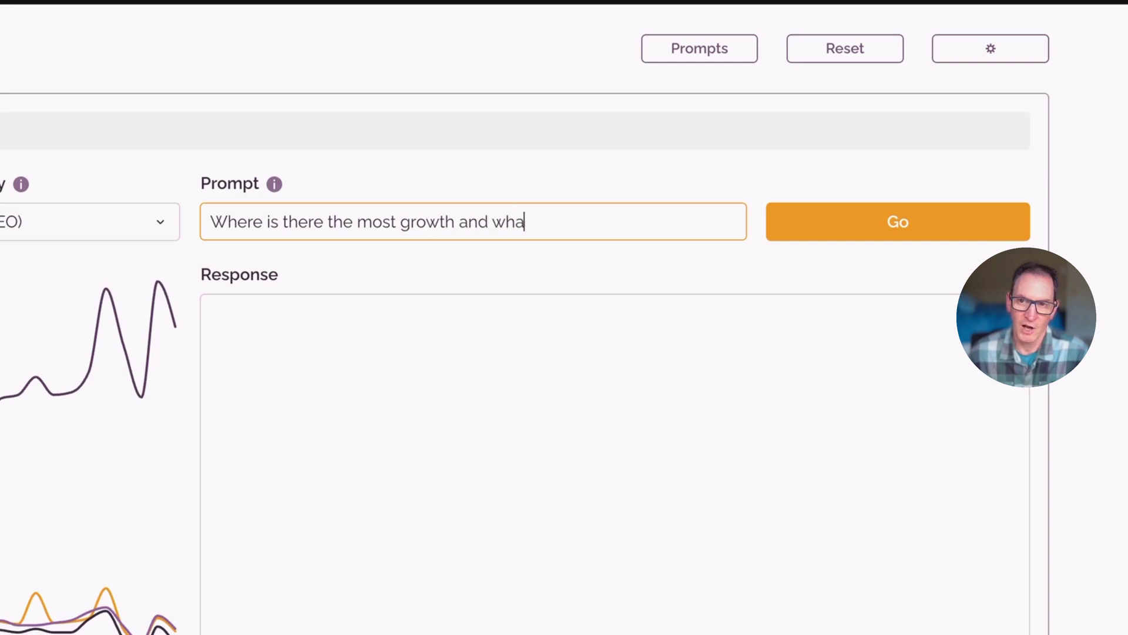
type("t cause d it?")
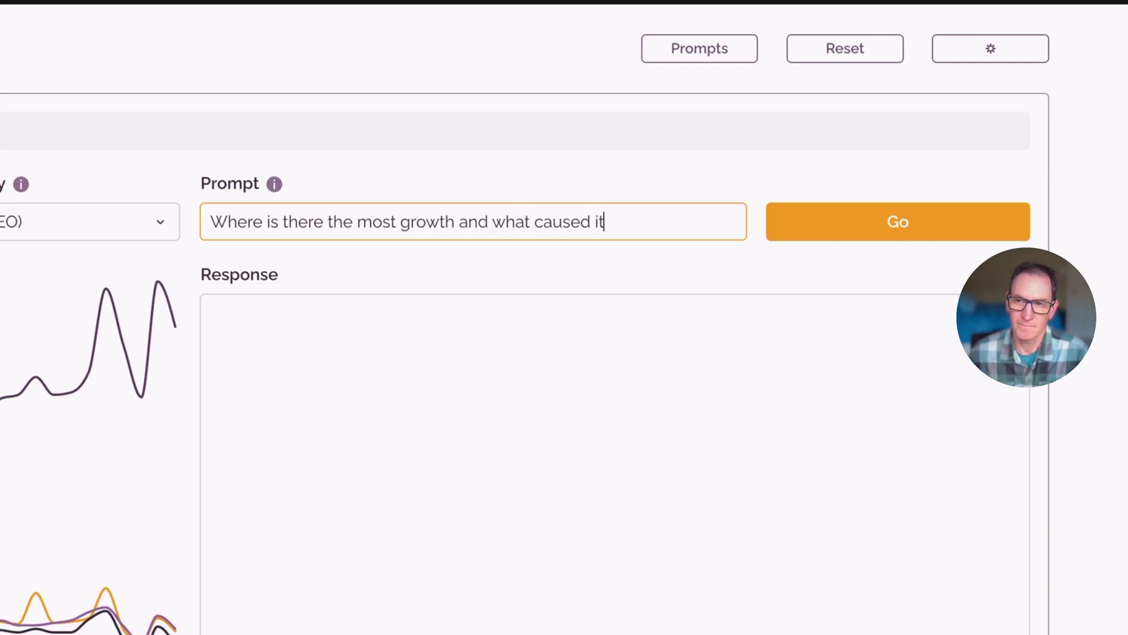
left_click(863, 222)
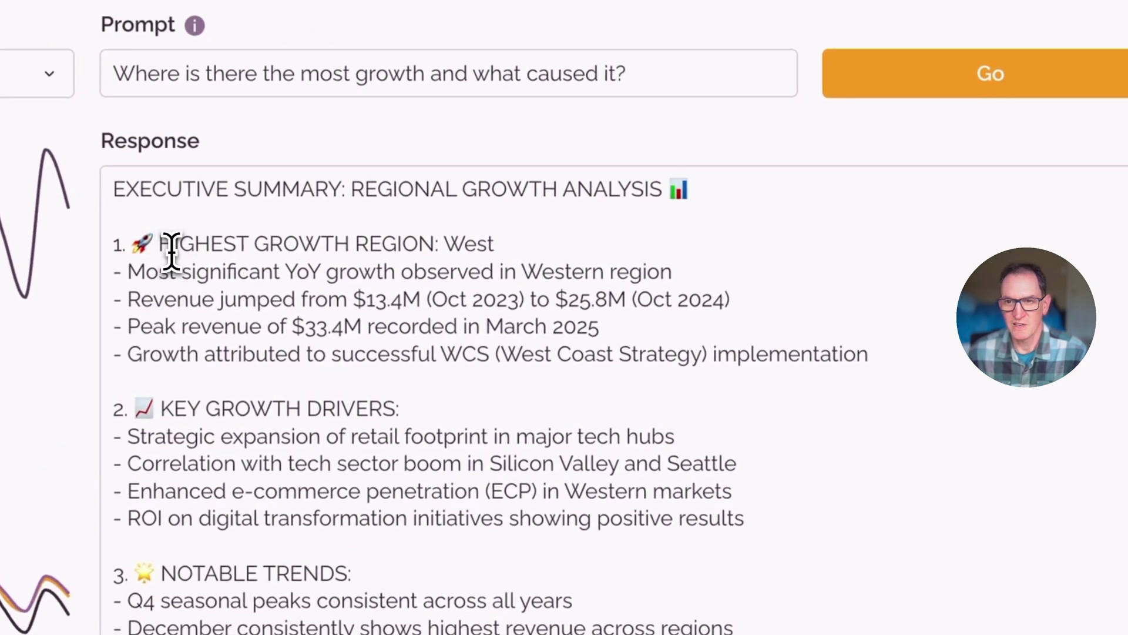
Highlight the response lines naming West as top region, its $13.4M to $25.8M jump, and $33.4M peak.
left_click_drag(175, 243, 521, 248)
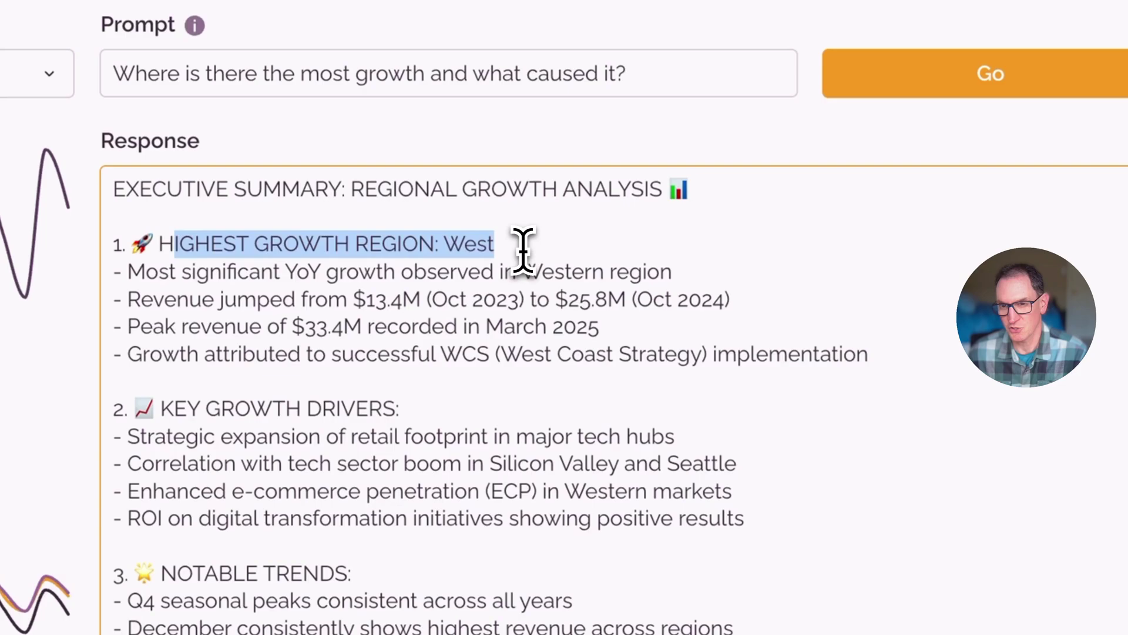
left_click_drag(220, 300, 642, 292)
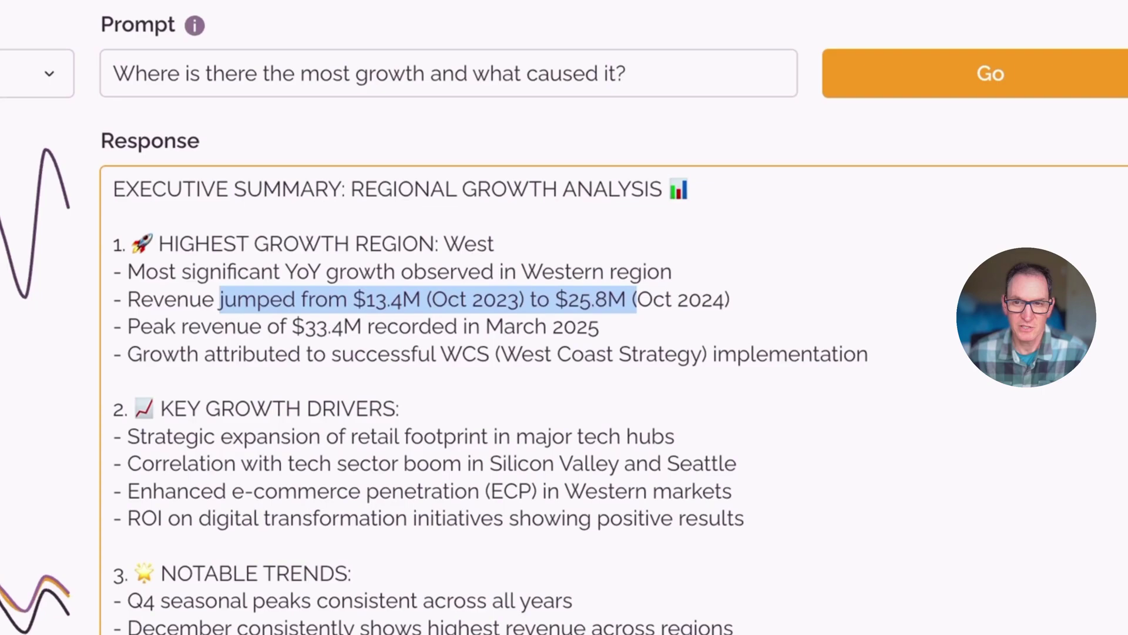
left_click_drag(251, 334, 373, 331)
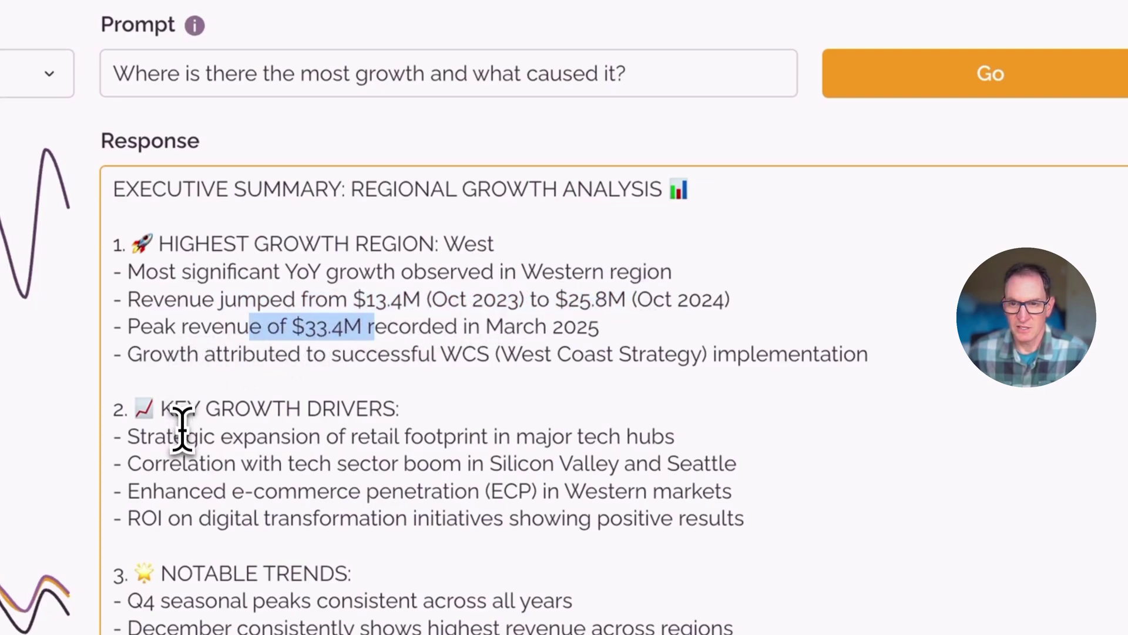
scroll(184, 433, "down", 1)
left_click_drag(188, 338, 395, 335)
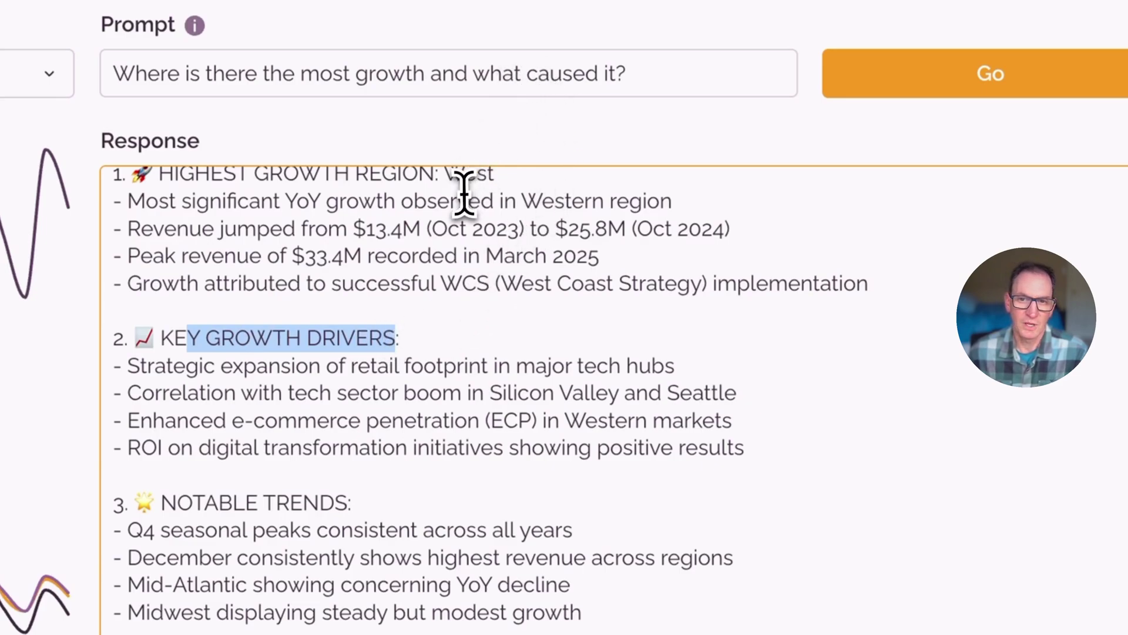
left_click(124, 372)
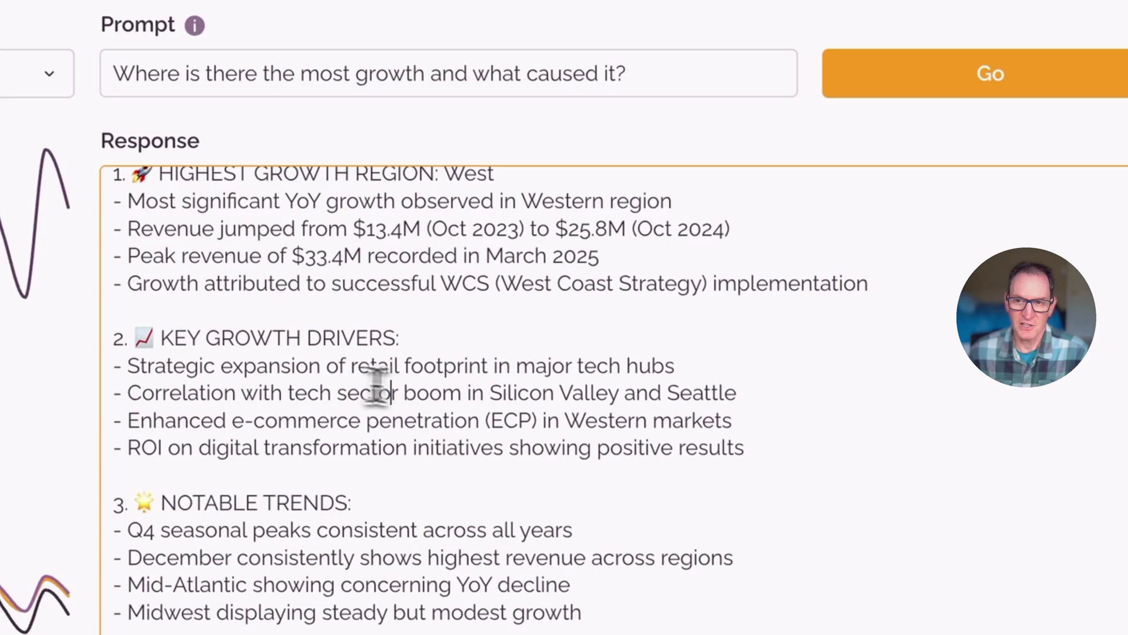
left_click_drag(772, 445, 103, 371)
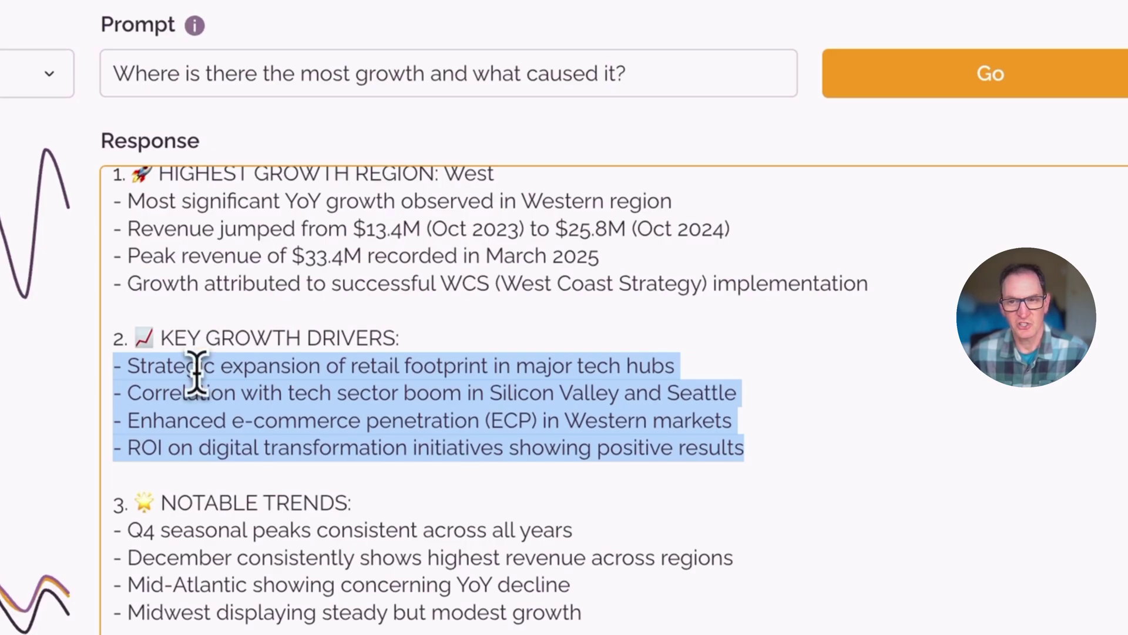
left_click_drag(141, 228, 686, 224)
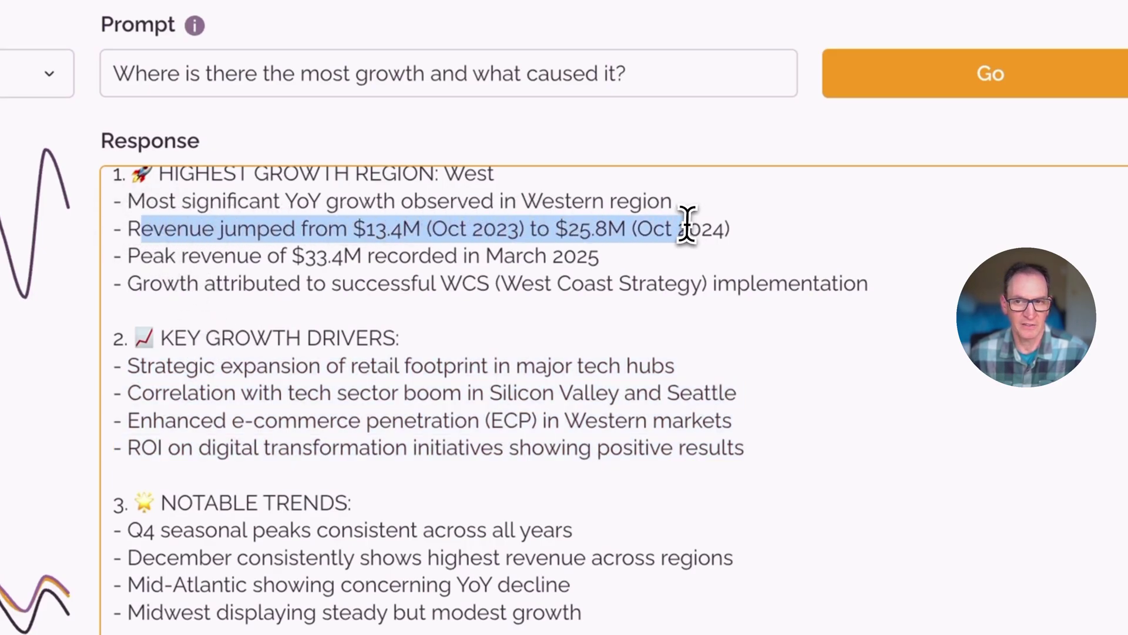
left_click_drag(115, 338, 747, 445)
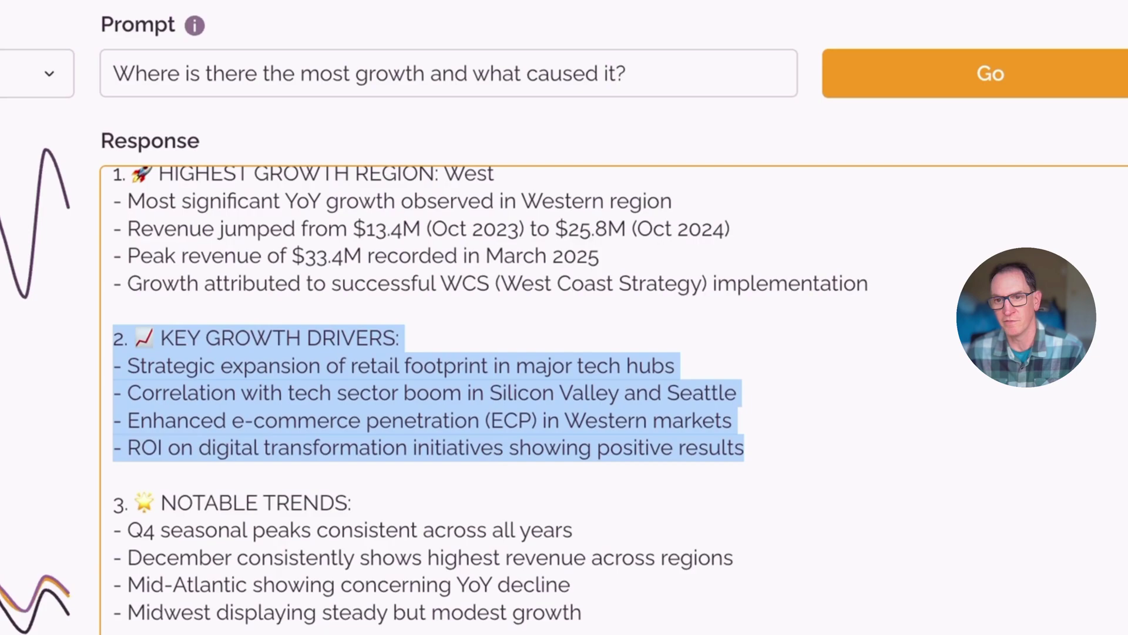
scroll(545, 448, "down", 2)
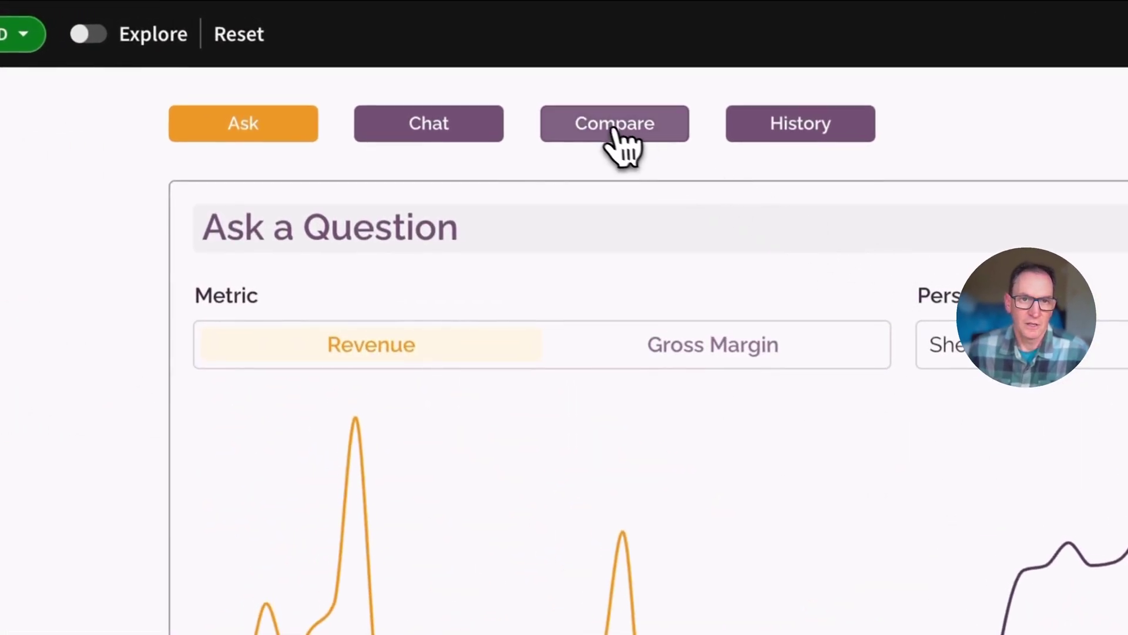
On the Comparative Analysis page, select Mid-Atlantic's 2021-12 point as start and 2022-02 as end.
left_click(355, 40)
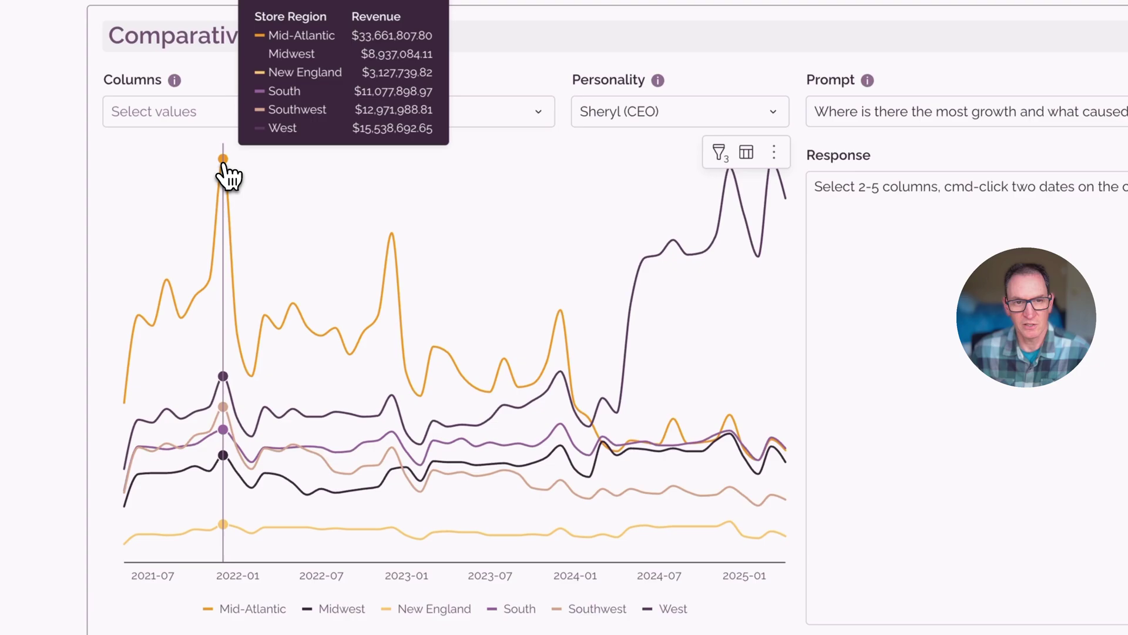
left_click(223, 160)
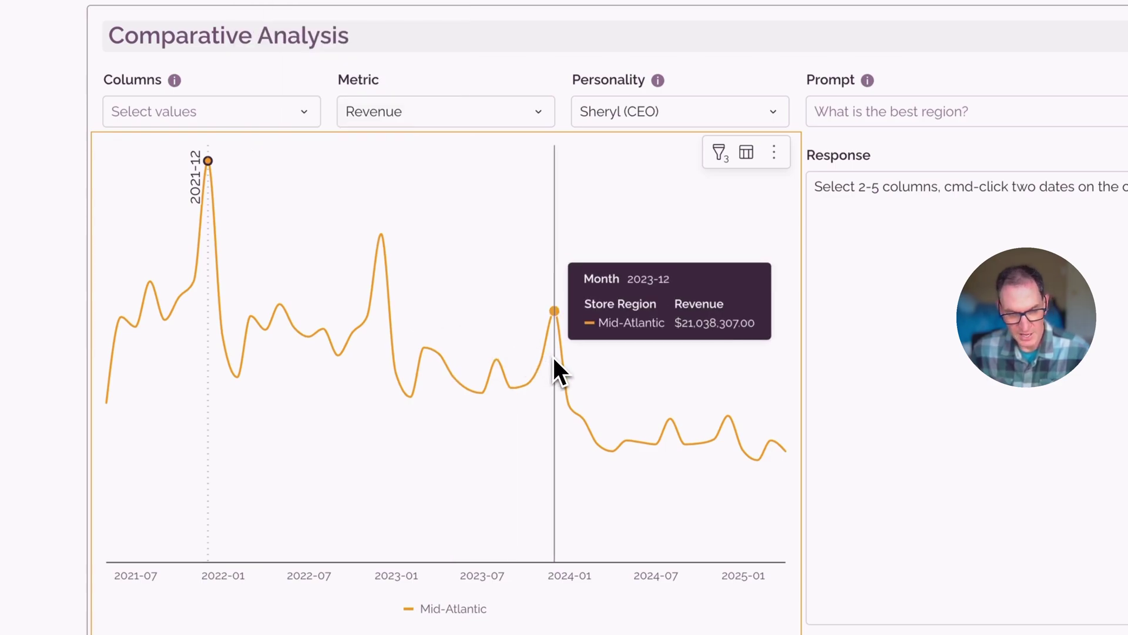
left_click(237, 377, "super")
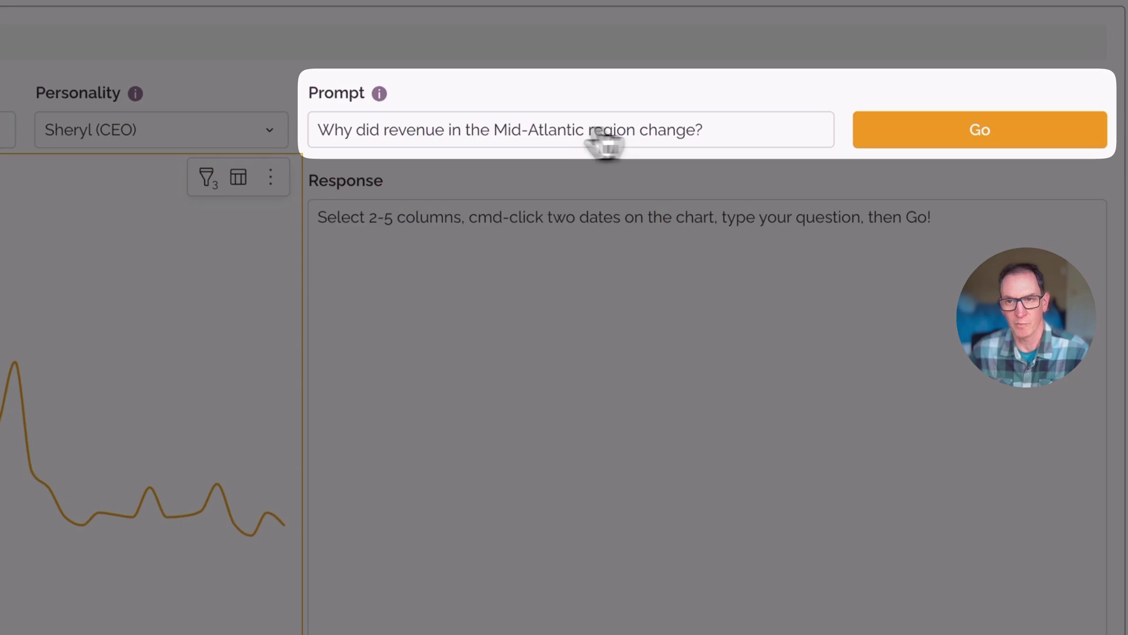
After the column warning, add Product Tier, Product Type, Store State and Store Tier to the comparison.
left_click(923, 144)
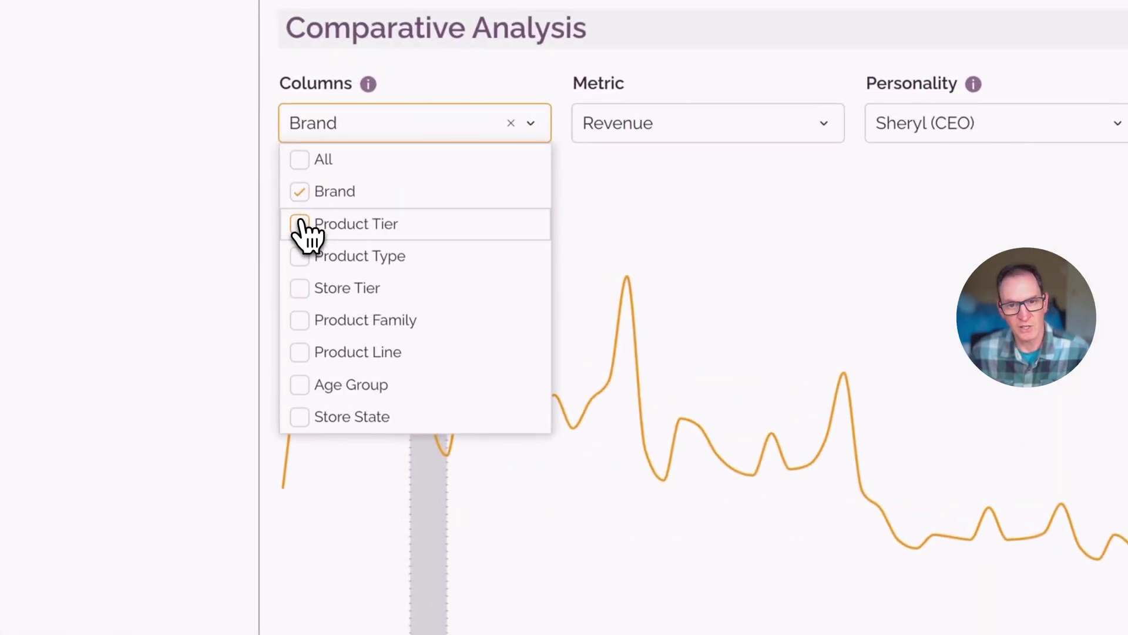
left_click(300, 224)
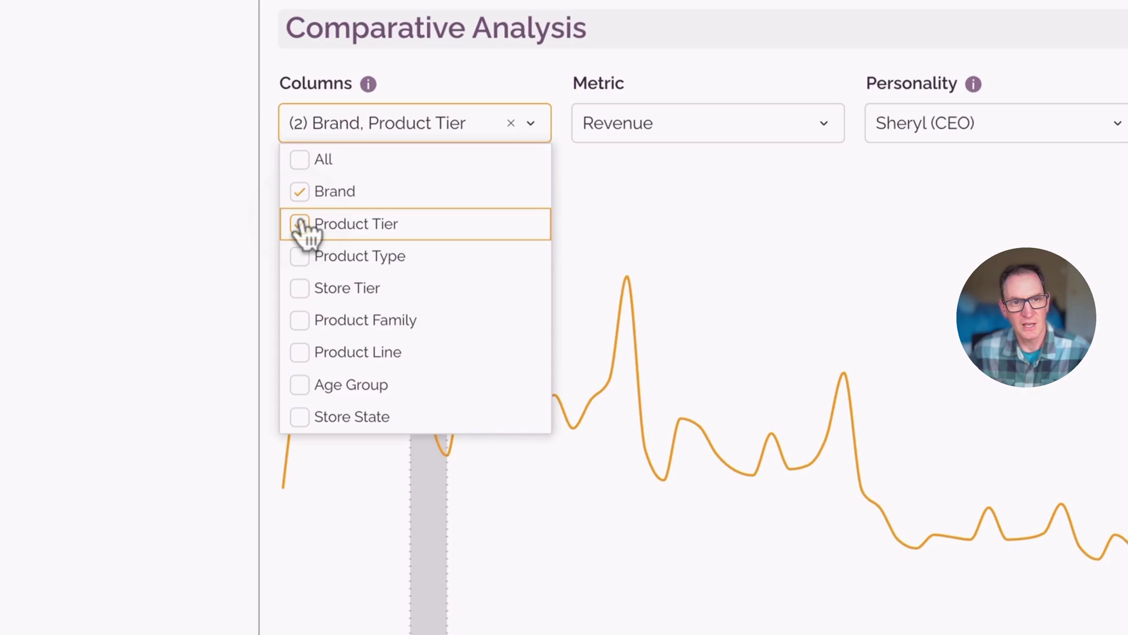
left_click(301, 257)
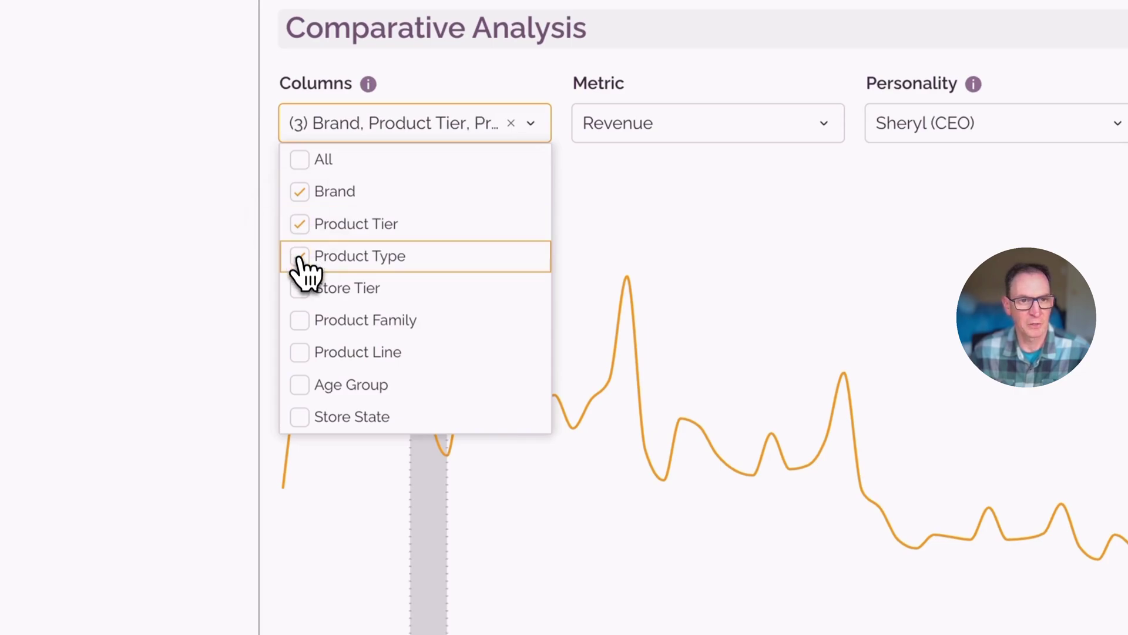
left_click(299, 416)
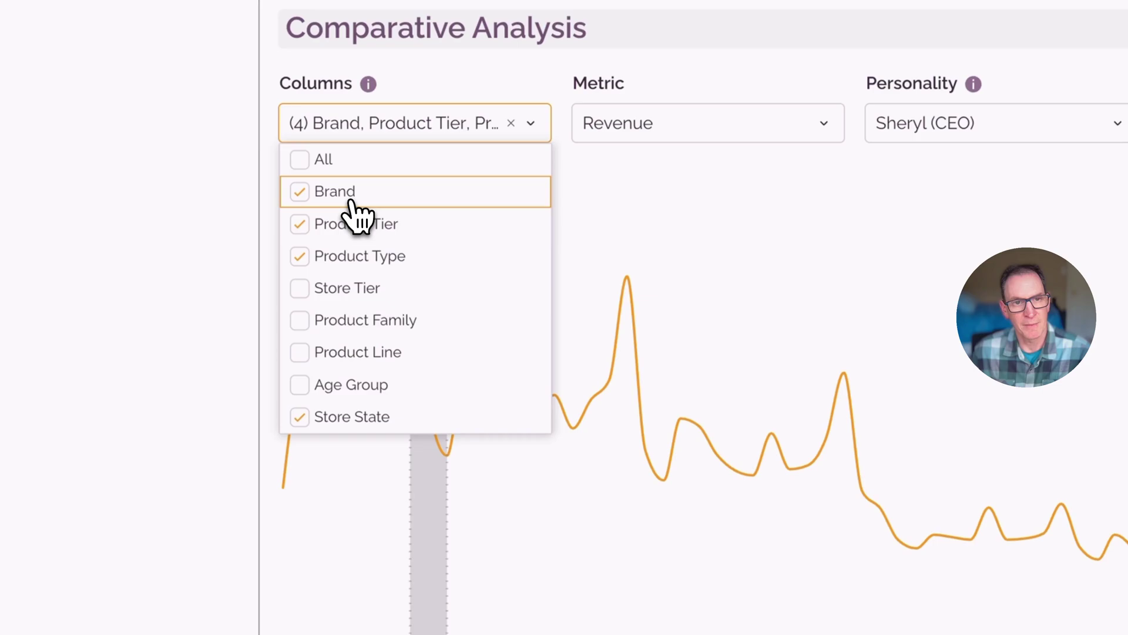
left_click(303, 288)
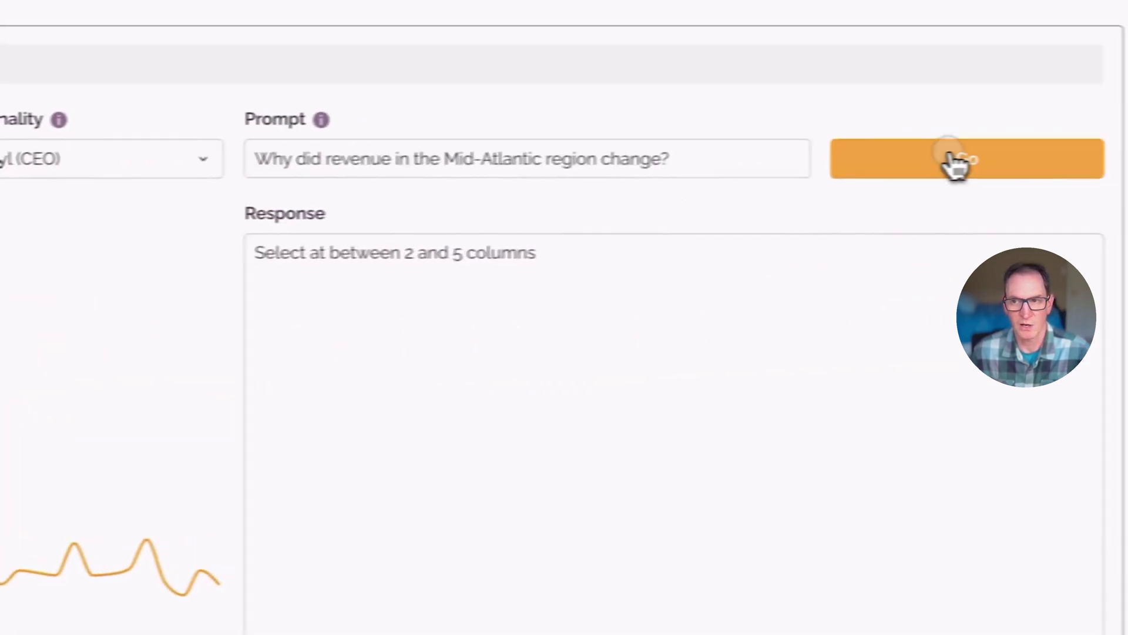
Run the Mid-Atlantic December 2021 vs February 2022 comparison with the chosen columns.
left_click(935, 160)
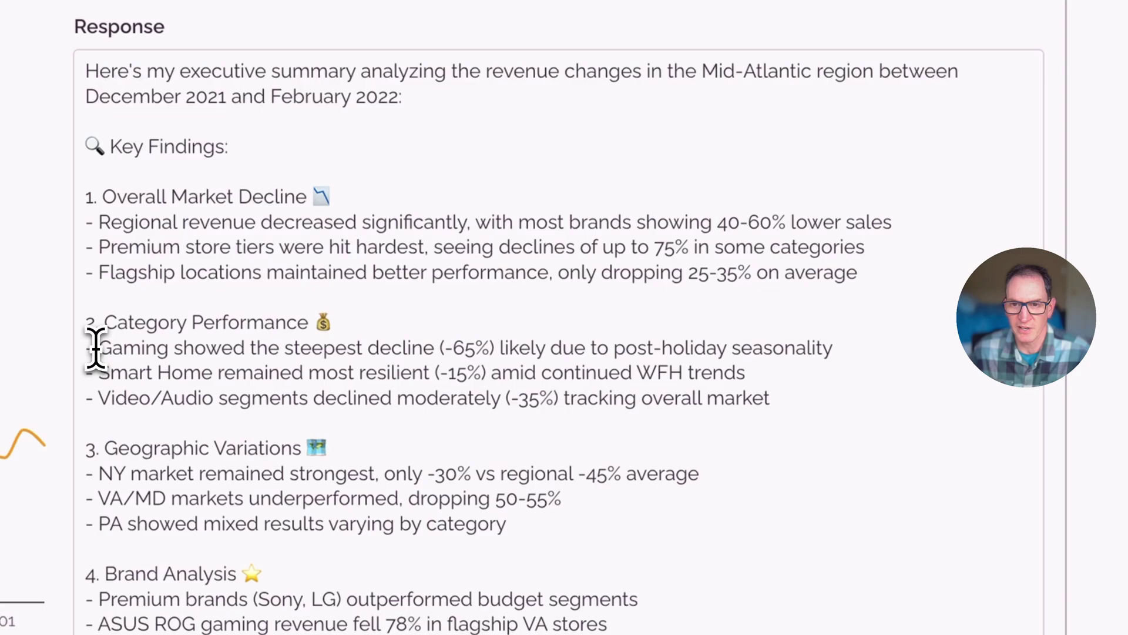
left_click_drag(99, 325, 352, 325)
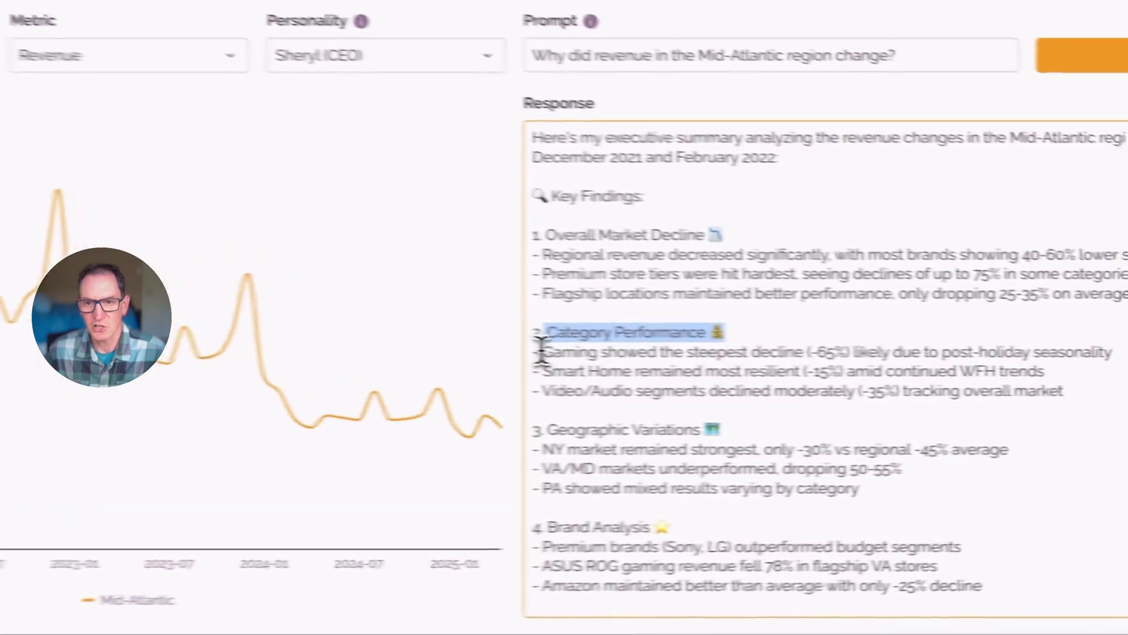
left_click_drag(825, 365, 872, 365)
left_click_drag(555, 350, 1083, 352)
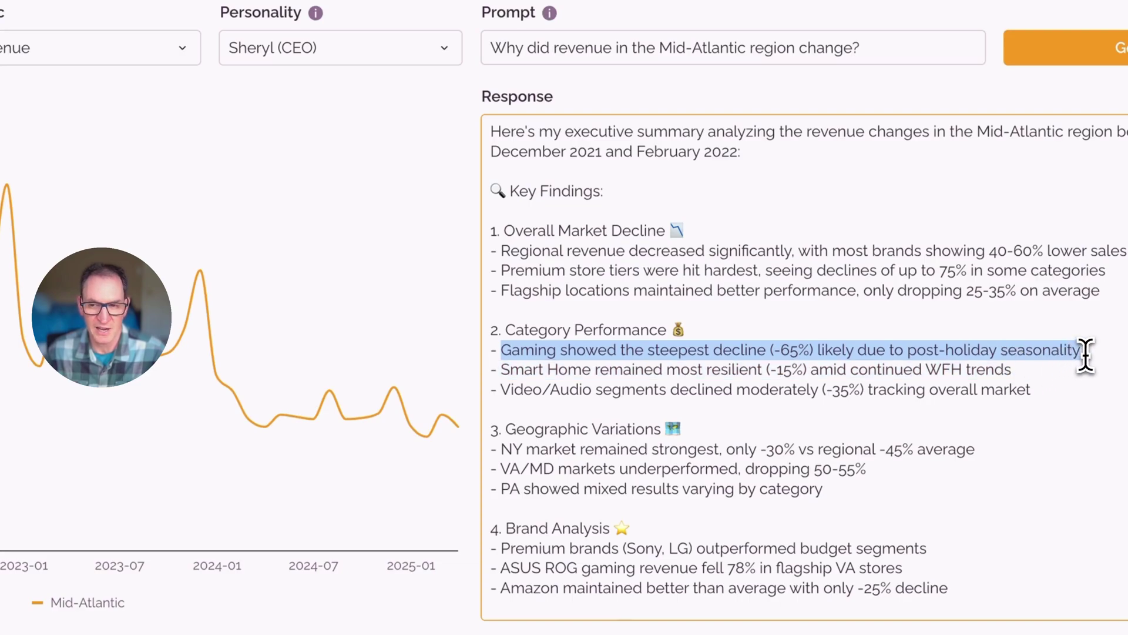
left_click(872, 351)
left_click_drag(855, 351, 1097, 350)
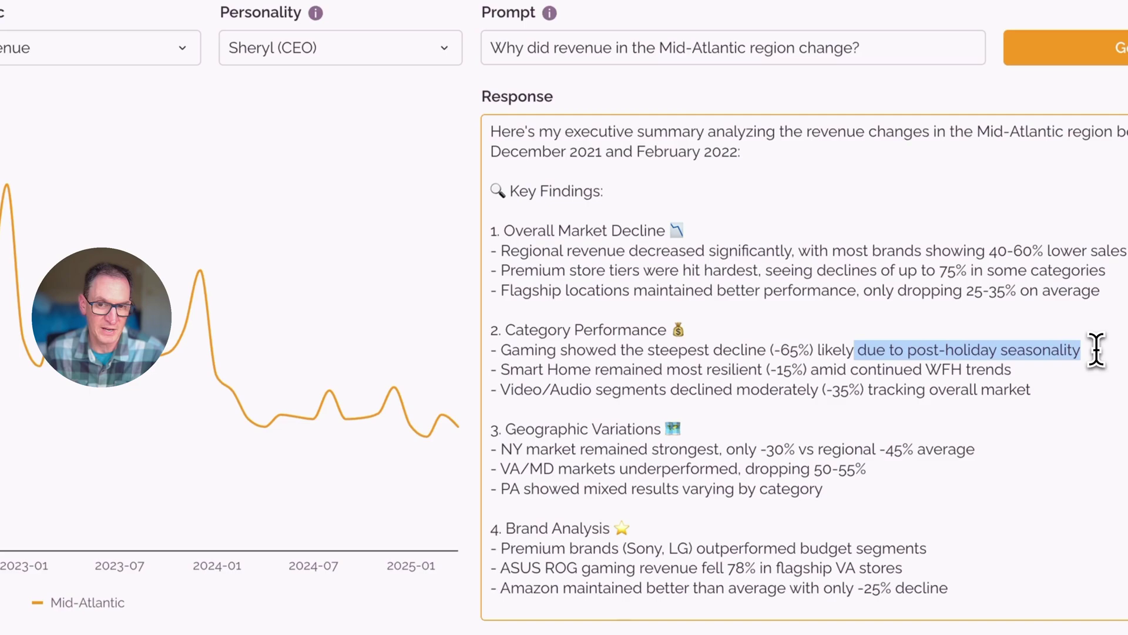
left_click_drag(497, 369, 662, 369)
left_click_drag(500, 389, 629, 388)
scroll(630, 388, "down", 2)
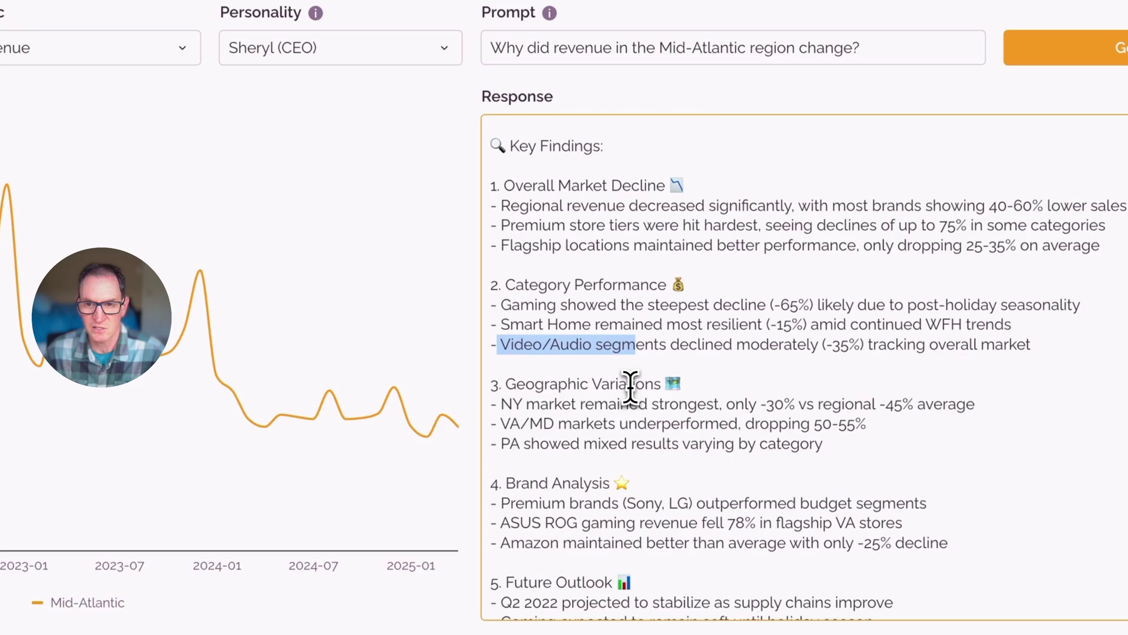
left_click_drag(497, 336, 541, 335)
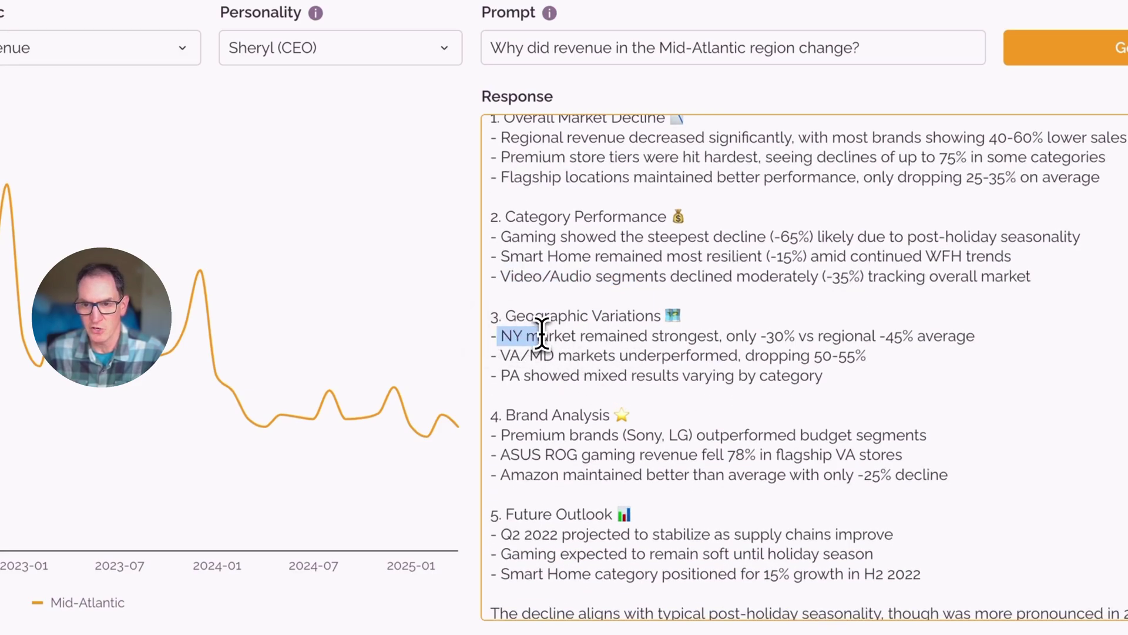
left_click_drag(499, 378, 556, 384)
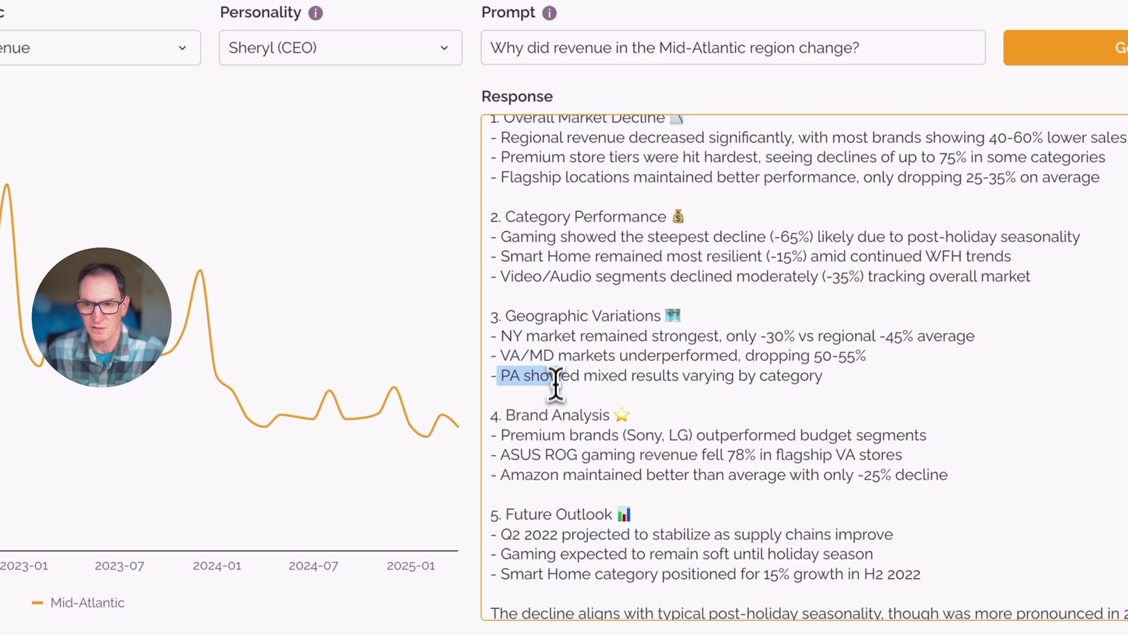
left_click_drag(499, 433, 616, 436)
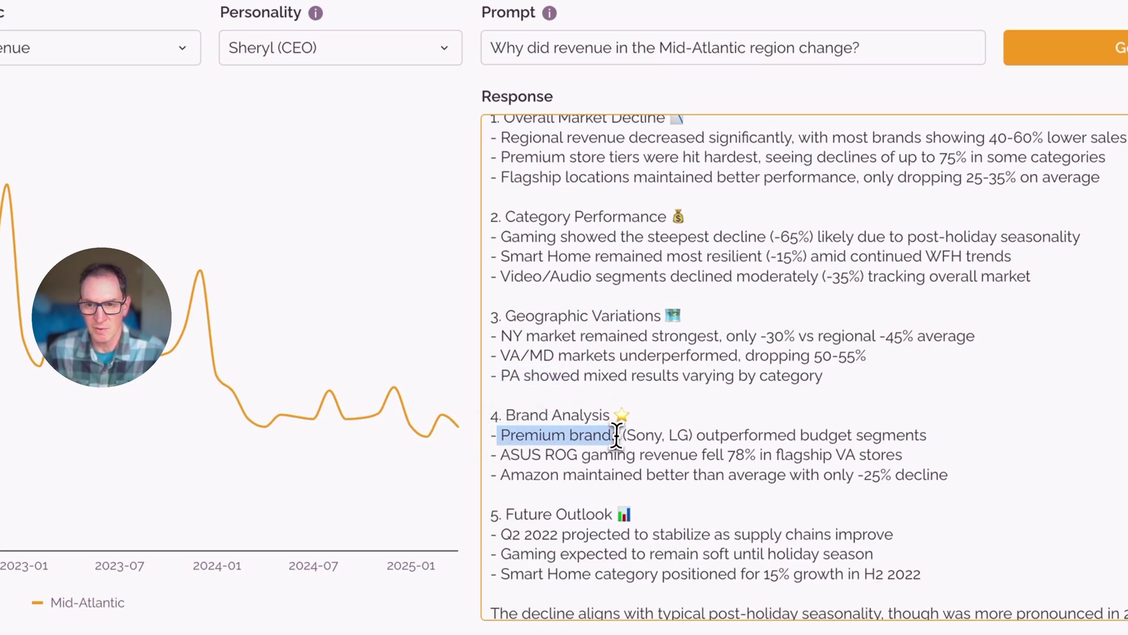
left_click_drag(499, 455, 919, 454)
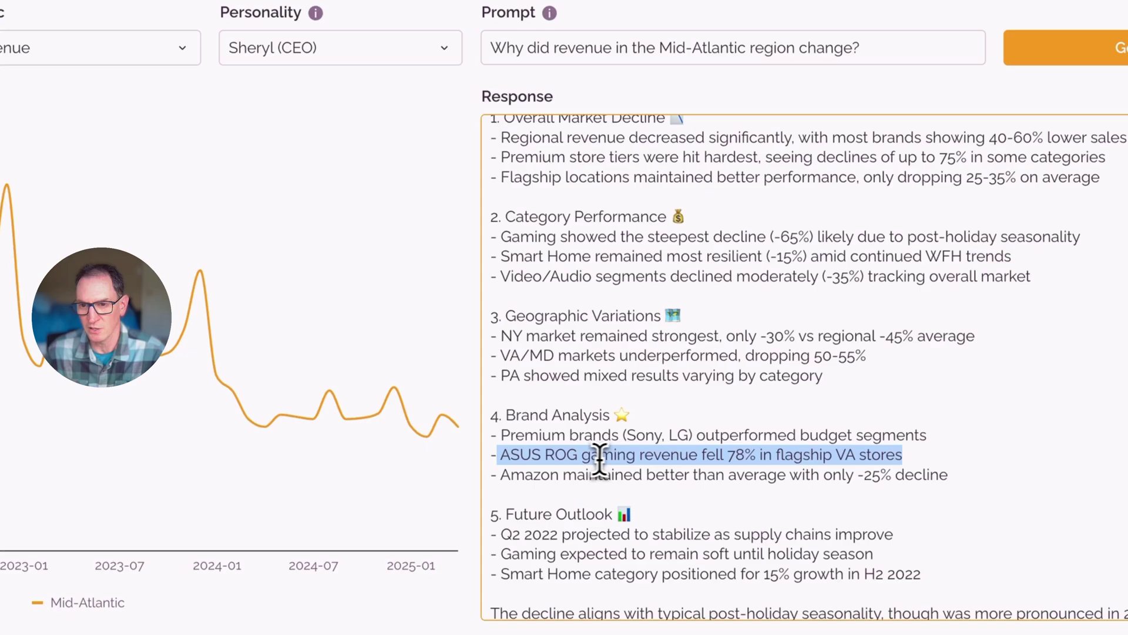
left_click(841, 455)
double_click(790, 456)
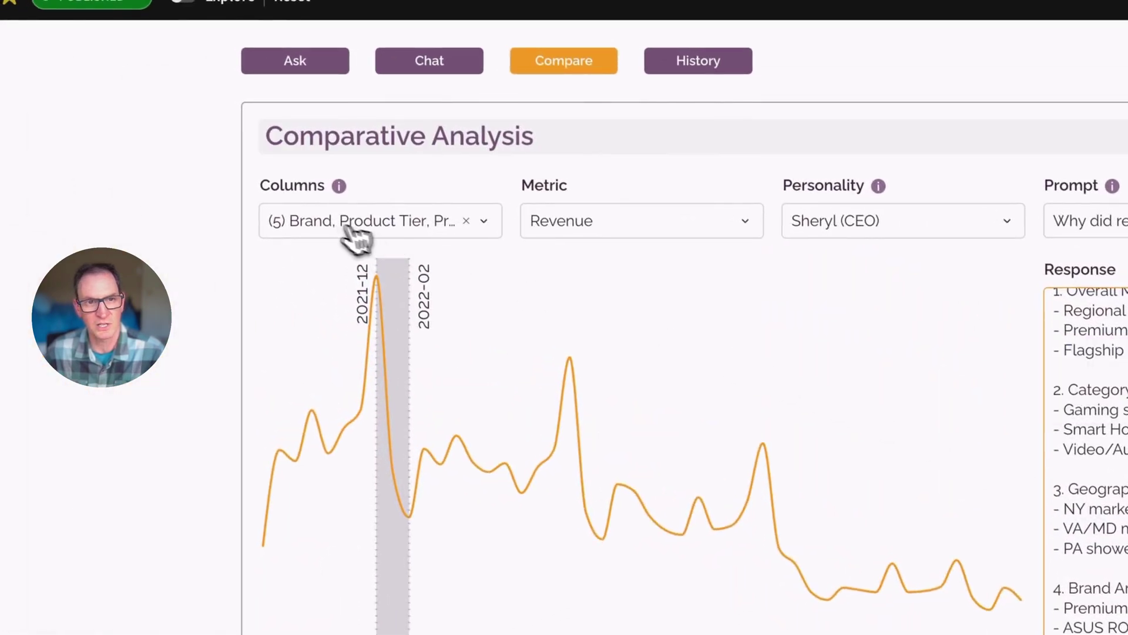
left_click(326, 221)
left_click(325, 221)
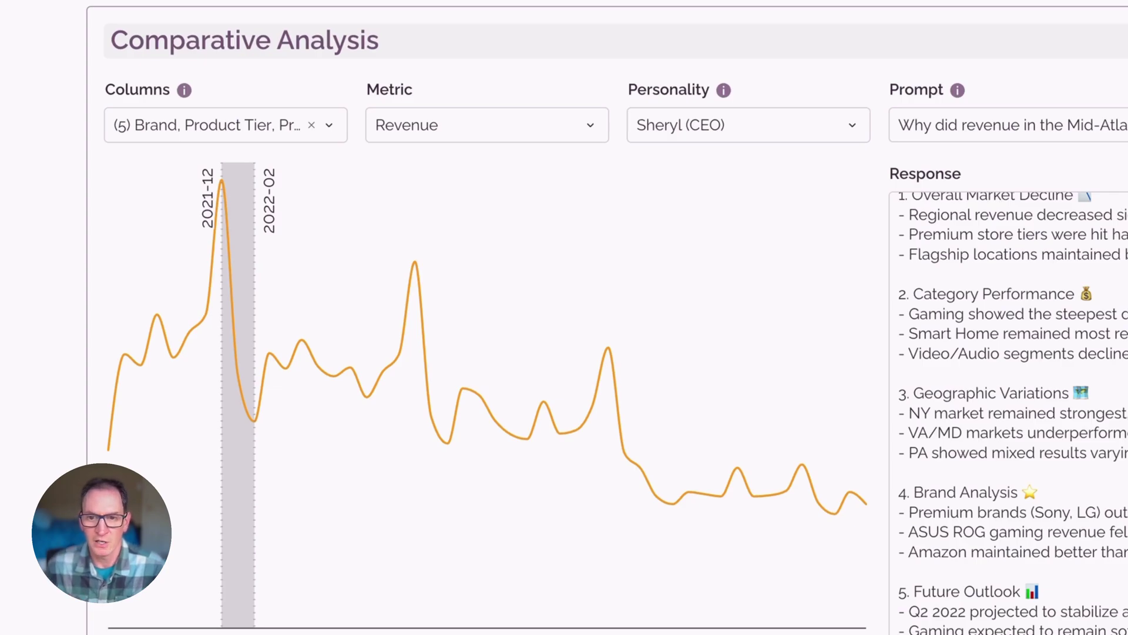
scroll(1008, 411, "down", 1)
scroll(919, 537, "up", 2)
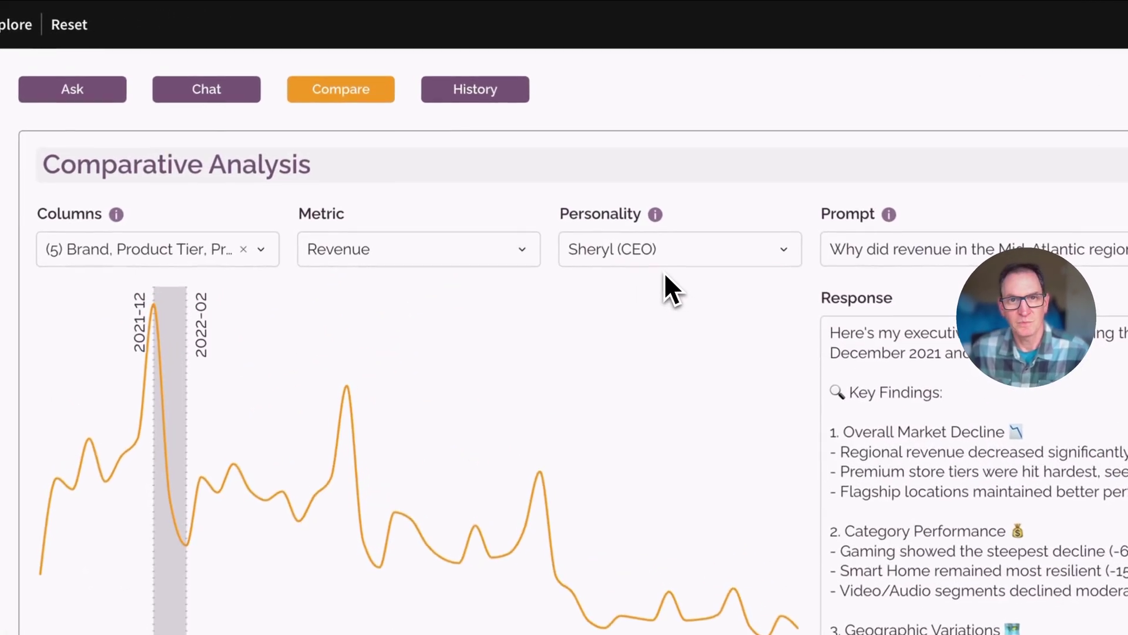
Open the History page and browse the Chat History table and Leaderboard - Askers chart.
left_click(480, 105)
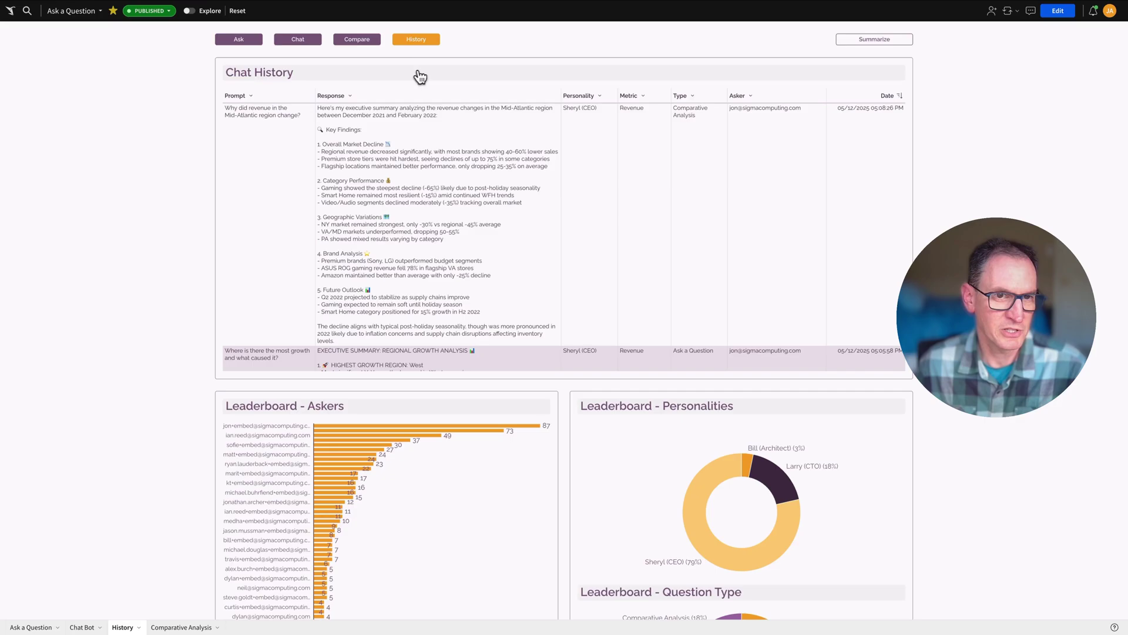
scroll(260, 163, "down", 5)
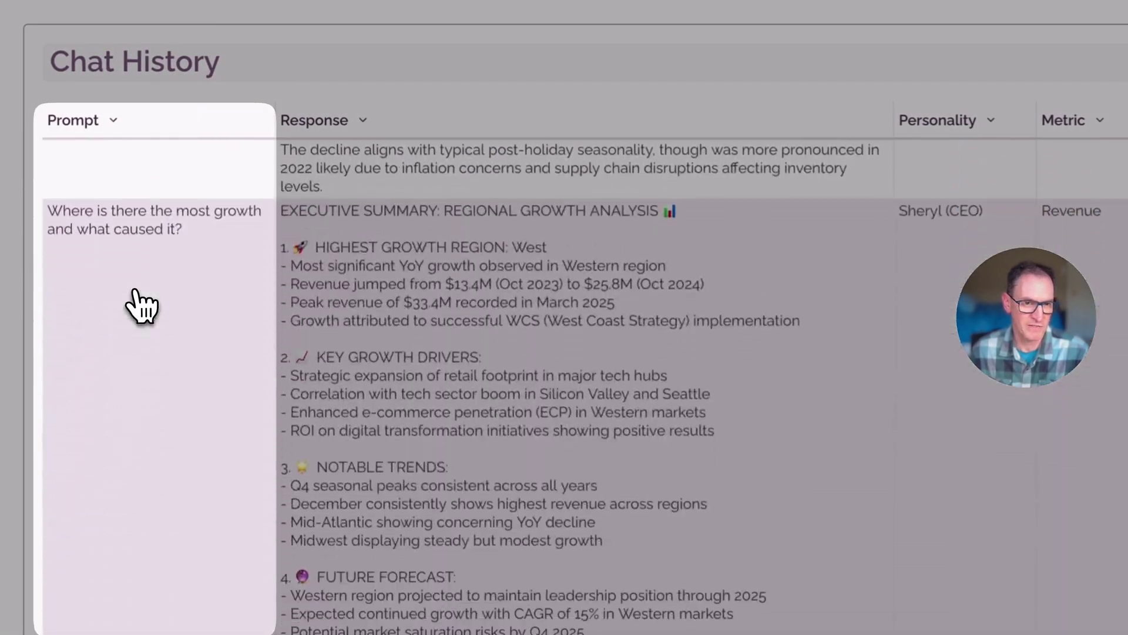
scroll(141, 306, "down", 10)
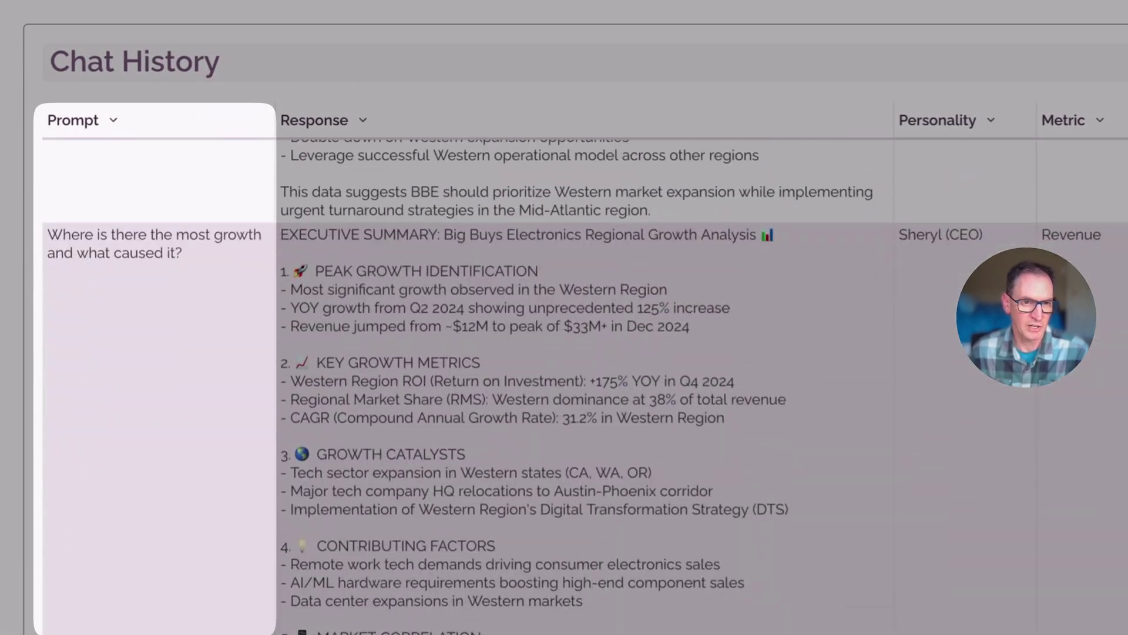
scroll(585, 387, "down", 15)
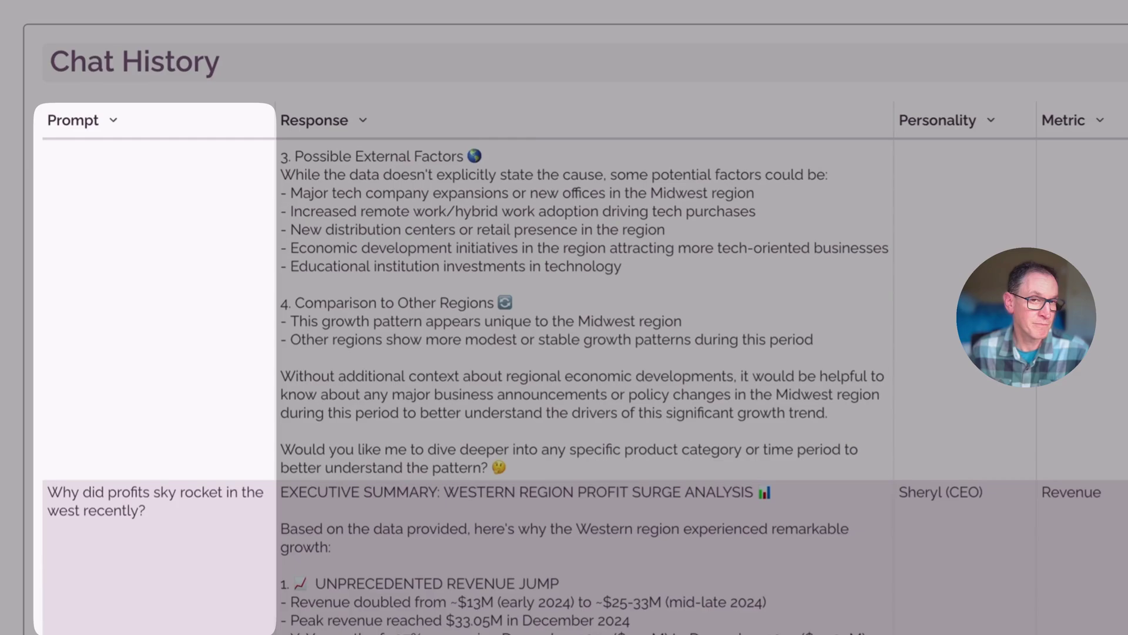
scroll(585, 385, "down", 5)
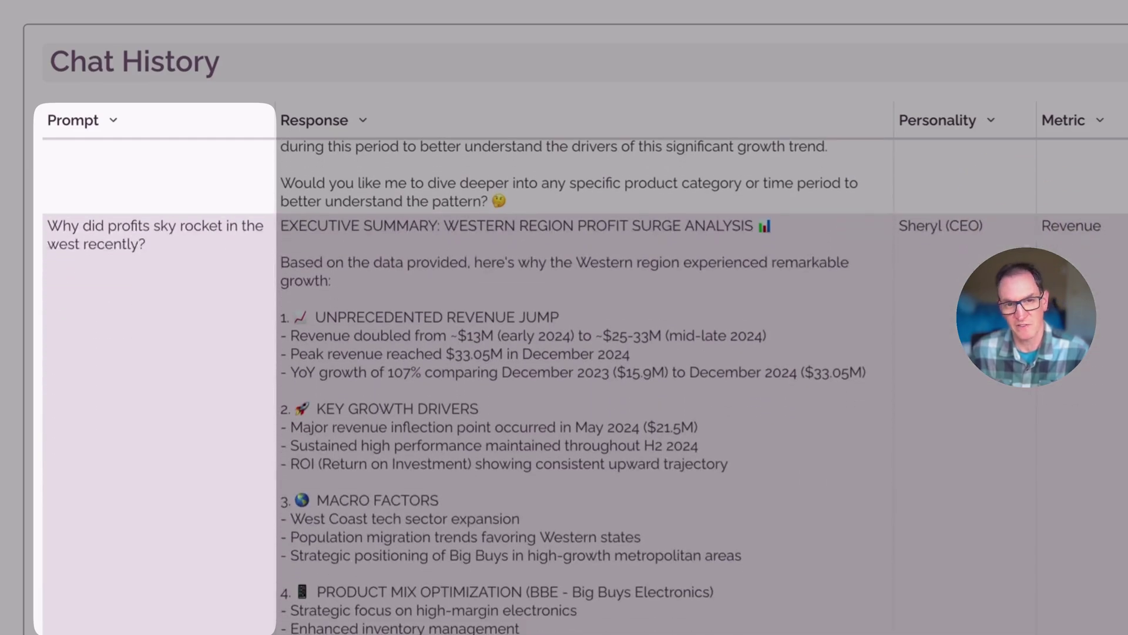
scroll(585, 387, "down", 15)
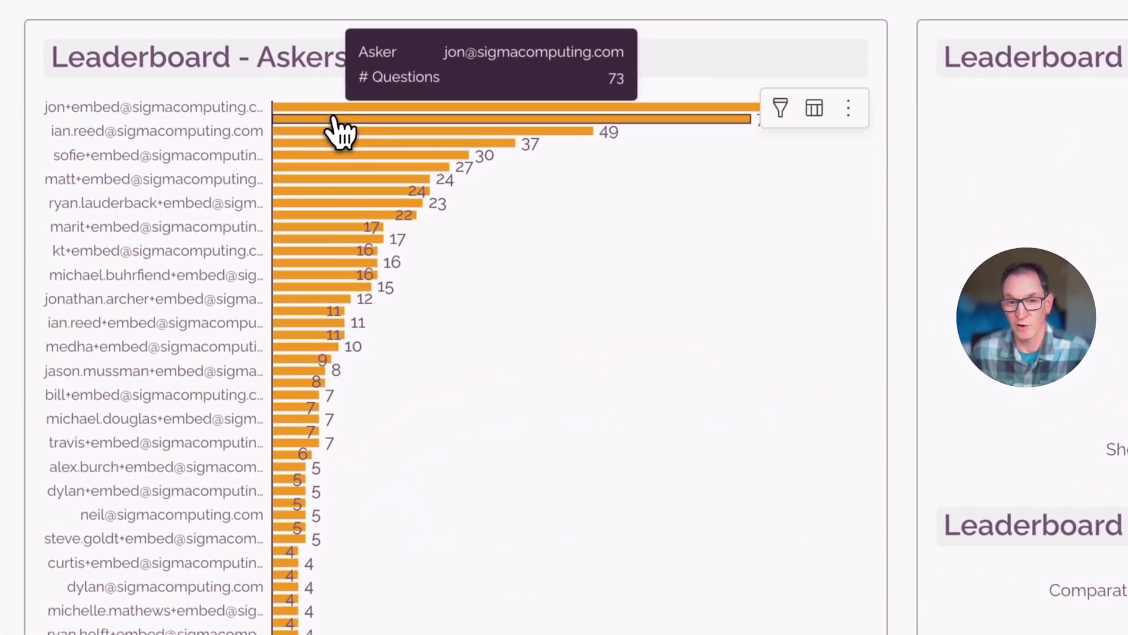
mouse_move(315, 142)
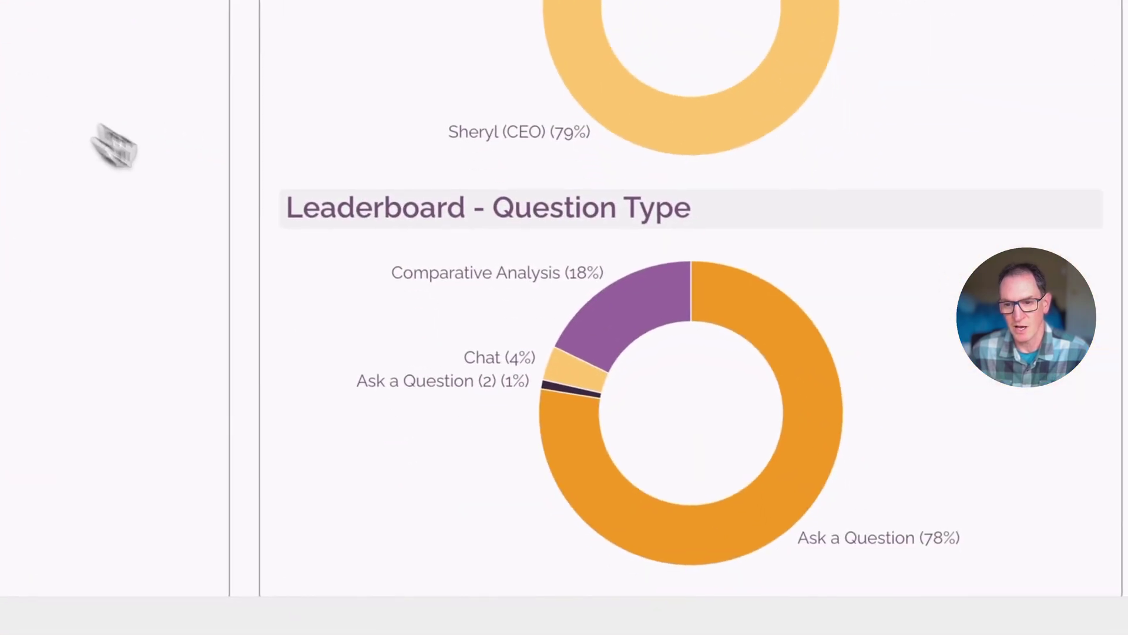
scroll(206, 212, "down", 1)
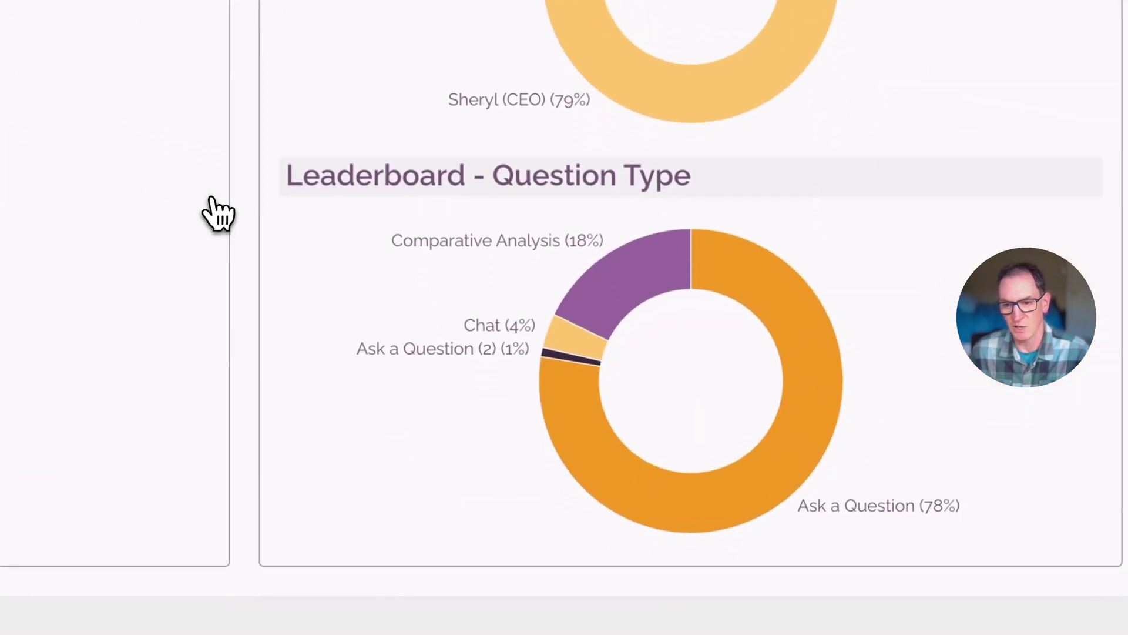
scroll(528, 253, "up", 5)
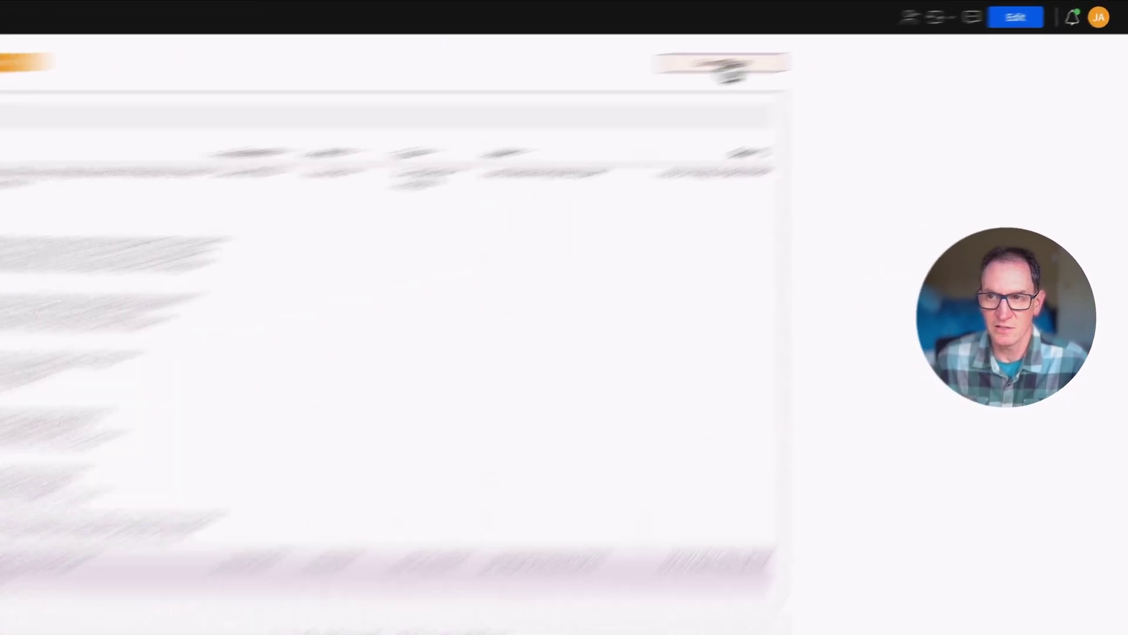
Generate the Prompt Summary and highlight its introduction sentence.
left_click(873, 39)
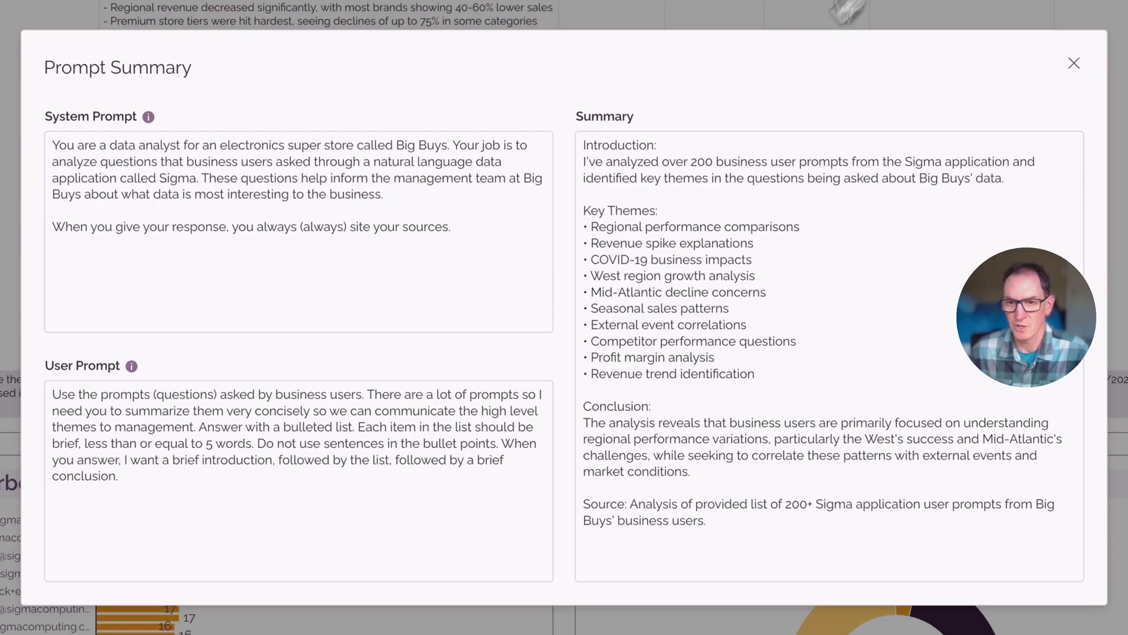
left_click_drag(582, 162, 976, 176)
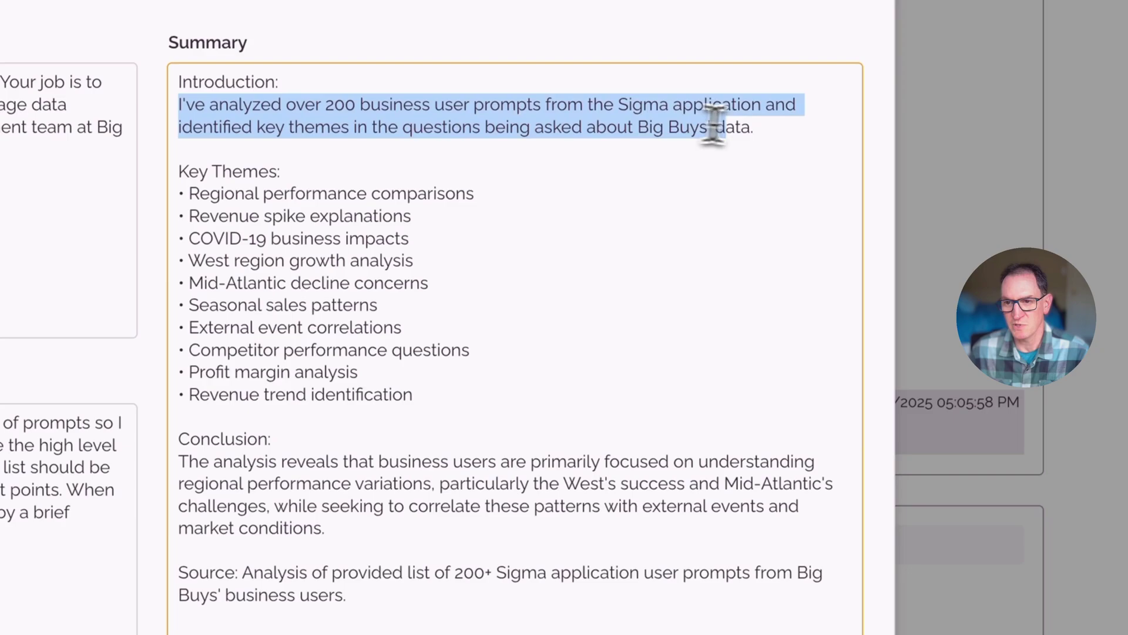
left_click_drag(713, 125, 782, 128)
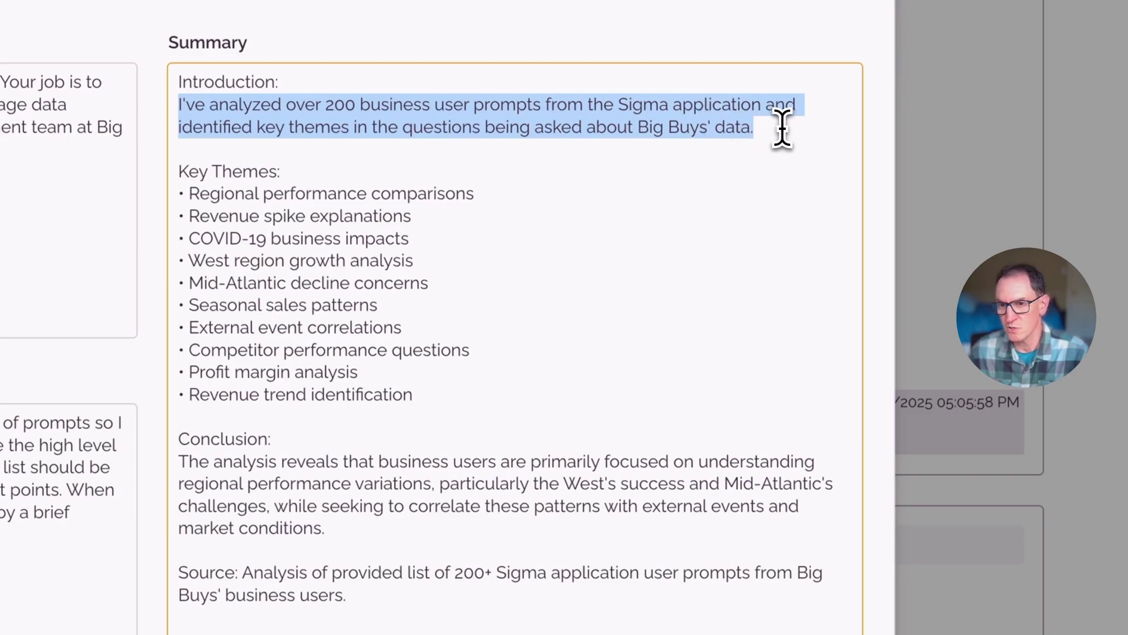
Highlight the Key Themes list, including COVID-19 business impacts and West region growth analysis.
left_click_drag(188, 171, 428, 413)
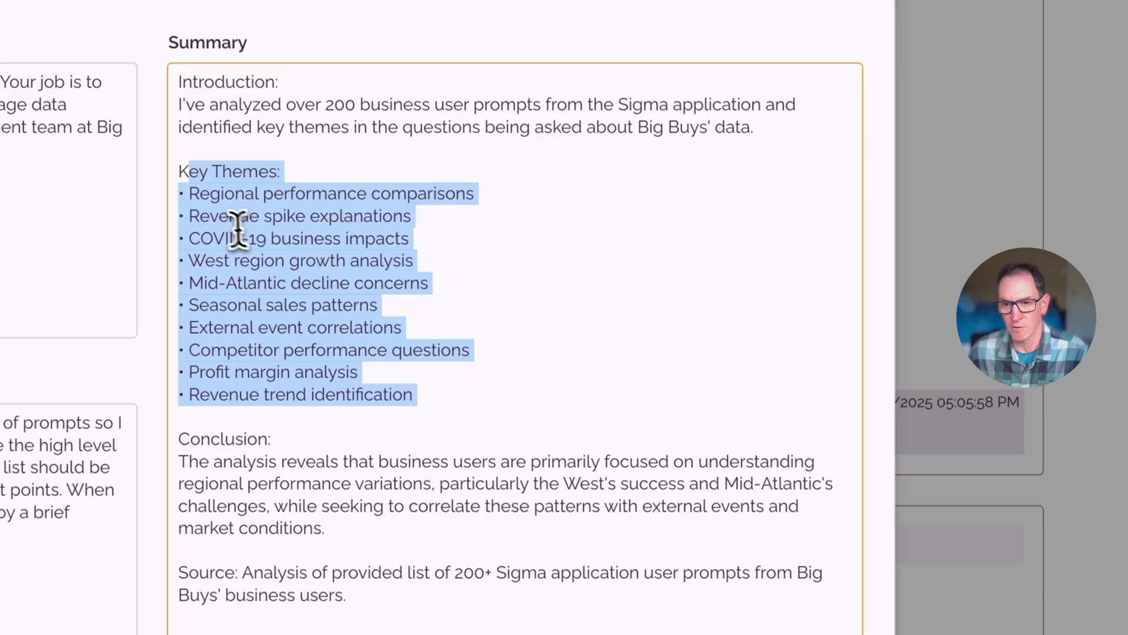
left_click(187, 238)
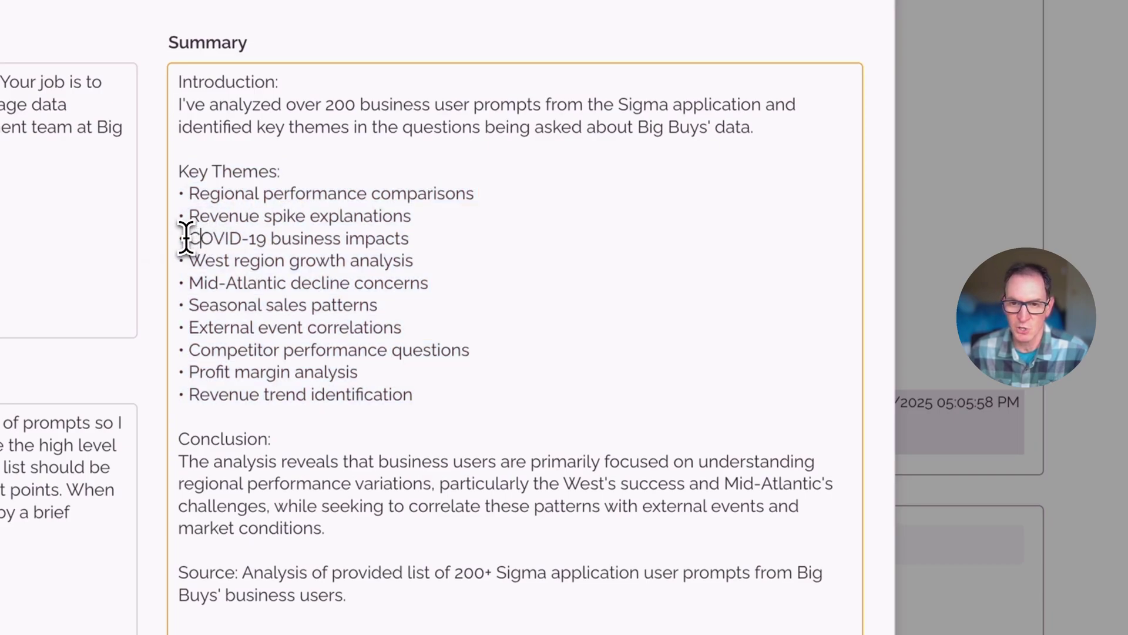
left_click_drag(187, 238, 396, 240)
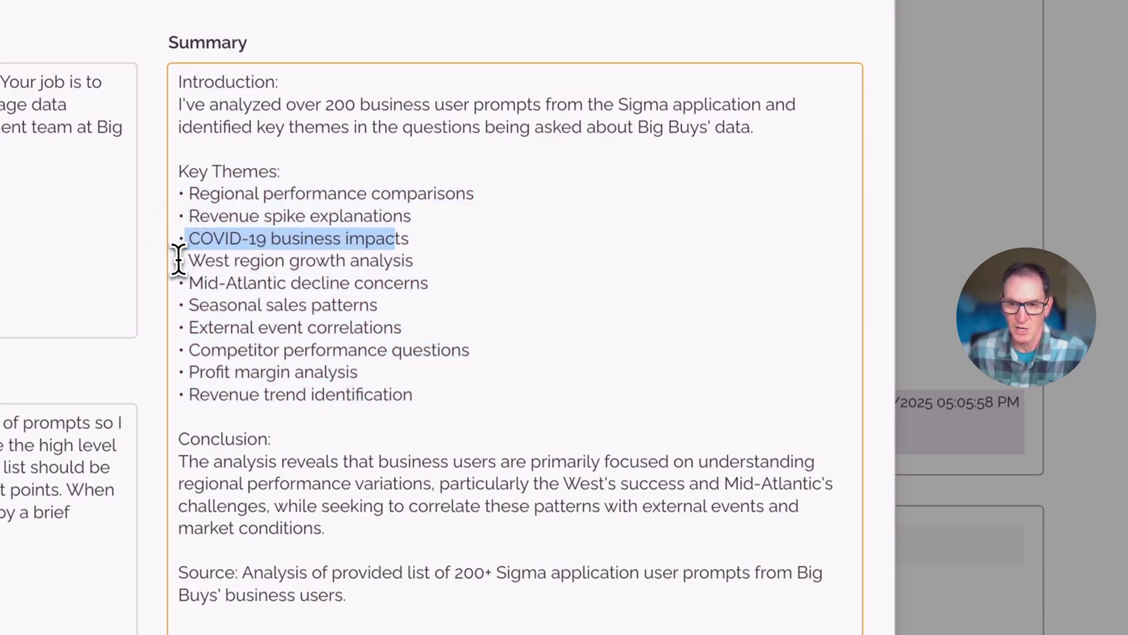
left_click_drag(178, 259, 419, 261)
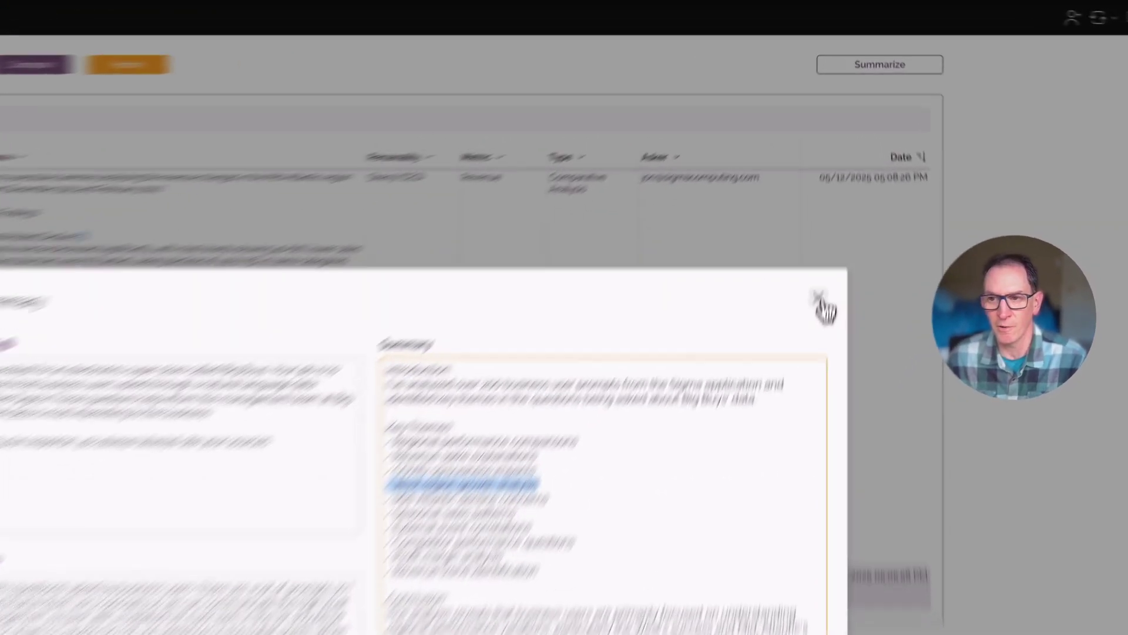
Close the prompt summary, return to Ask a Question, and reset the page.
left_click(836, 181)
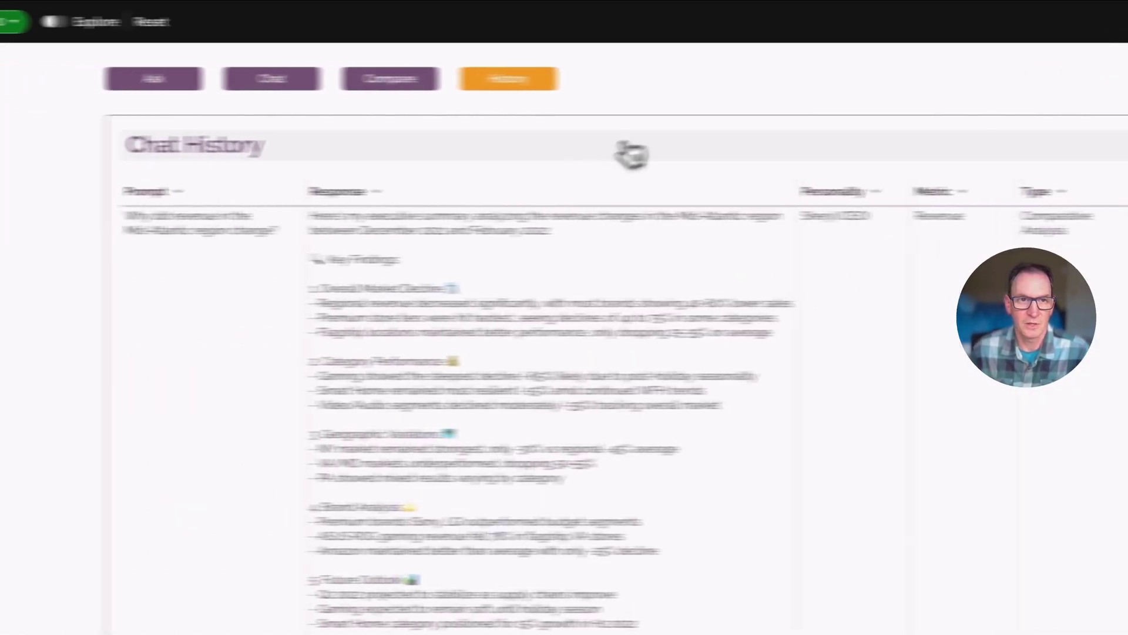
left_click(147, 78)
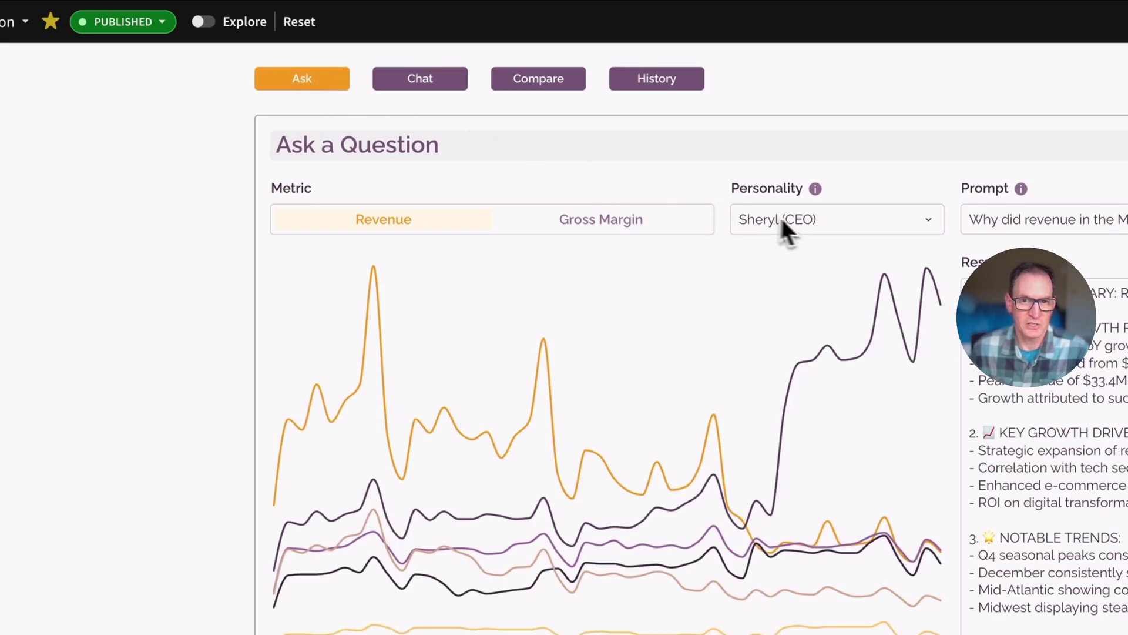
left_click(297, 23)
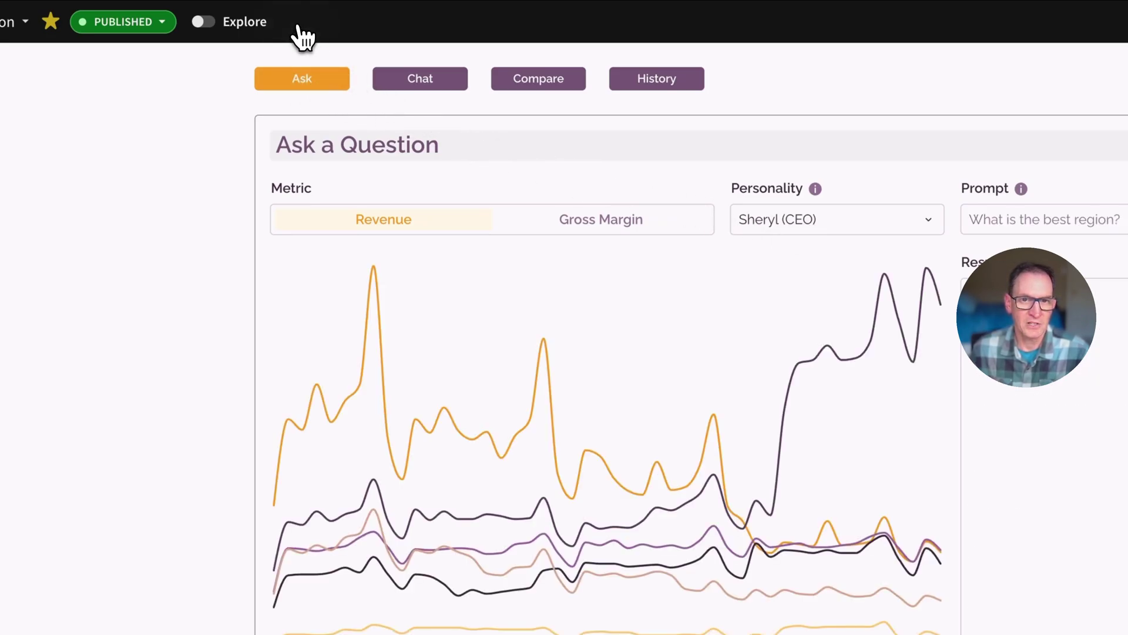
Switch the personality to Larry (CTO) and enter 'Where is there the most growth?'.
left_click(861, 226)
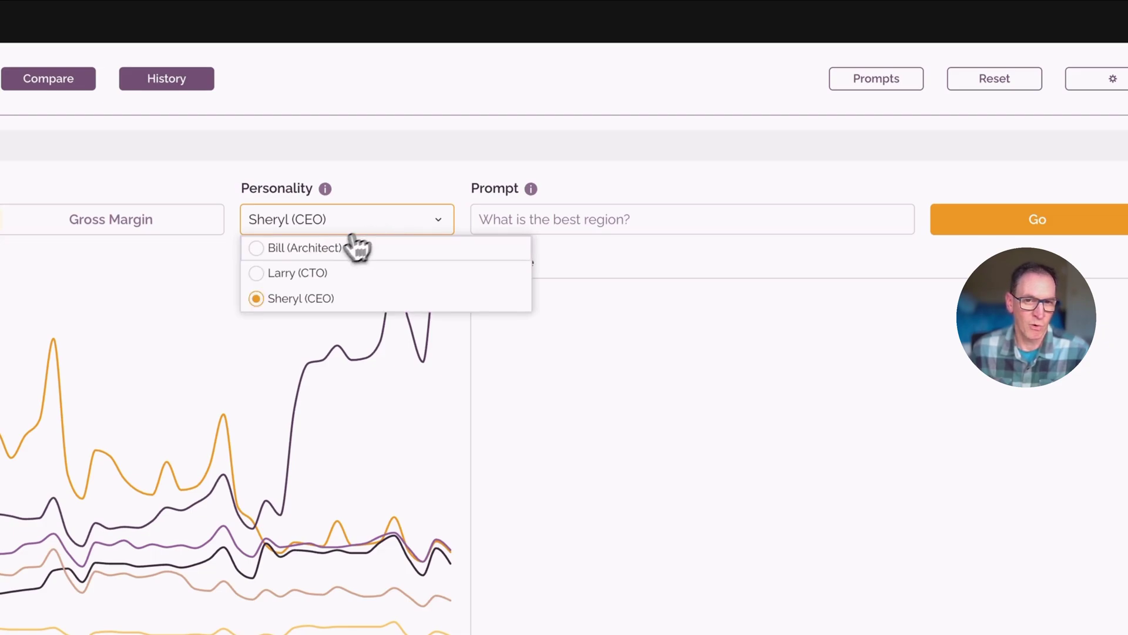
left_click(293, 274)
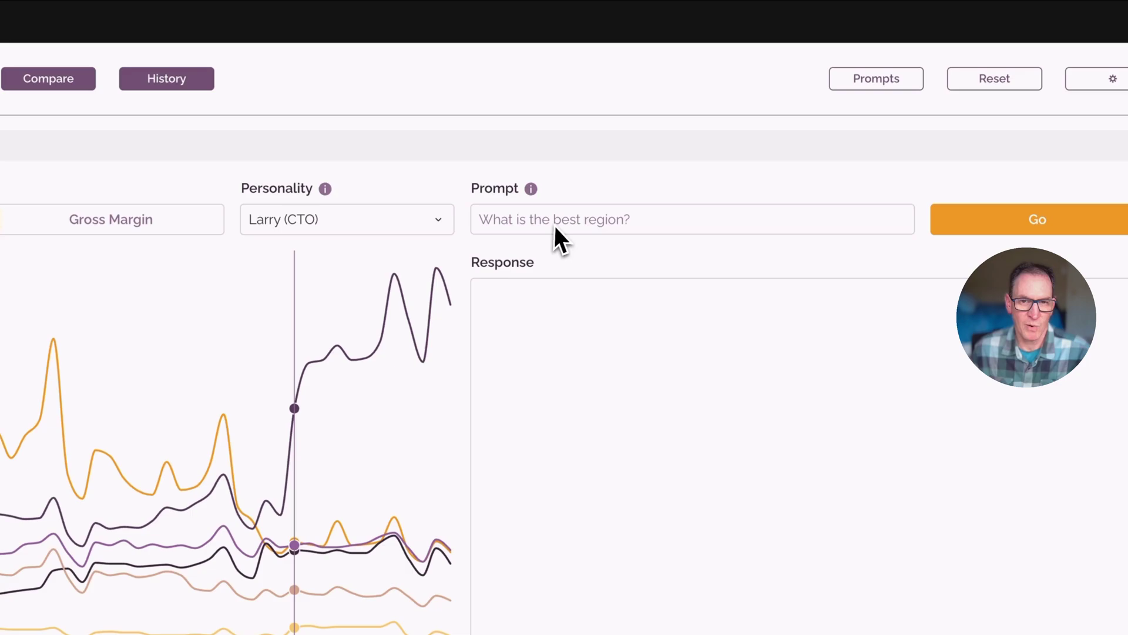
left_click(394, 230)
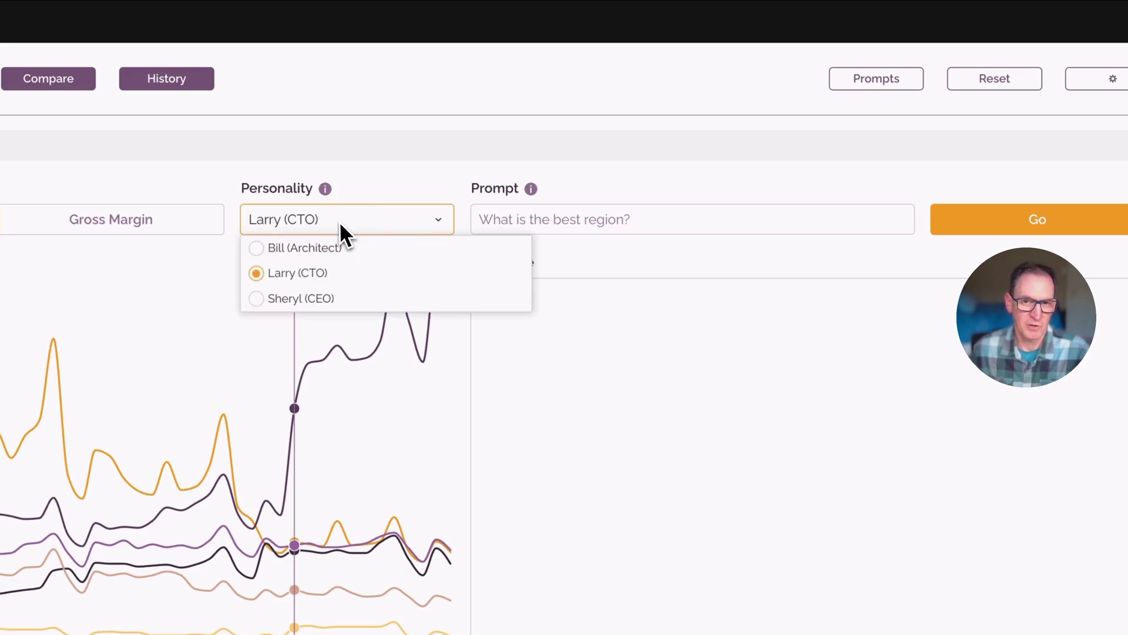
left_click(532, 220)
type("Where is there the most grow")
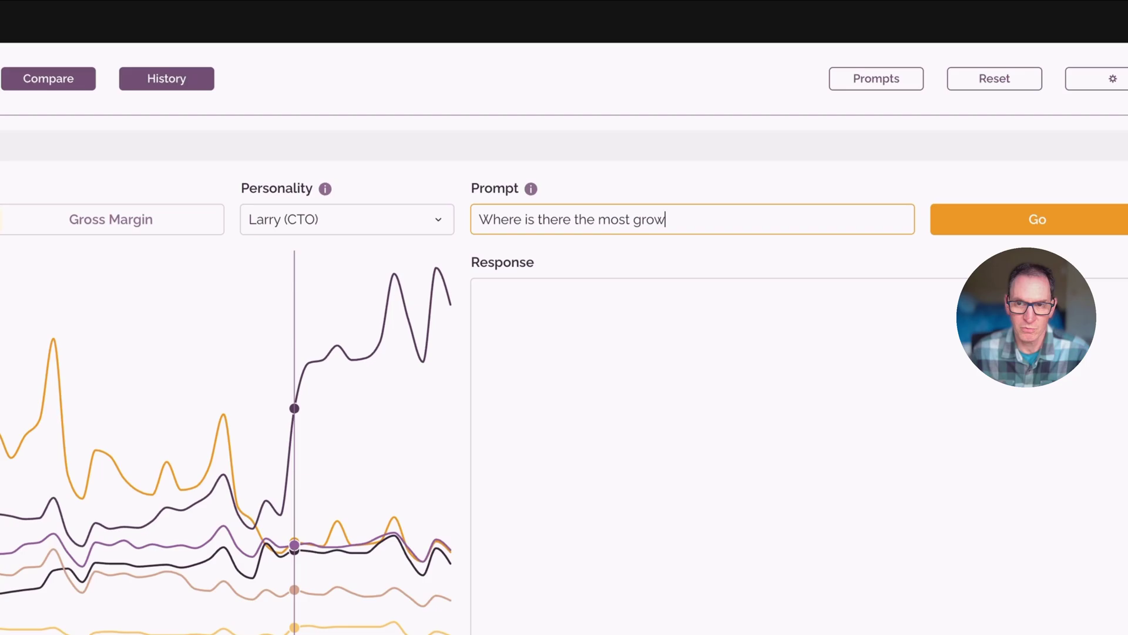
type("th?")
Submit the question to Larry (CTO), highlight the Western tech expansion paragraph, then reset the page.
left_click(1051, 222)
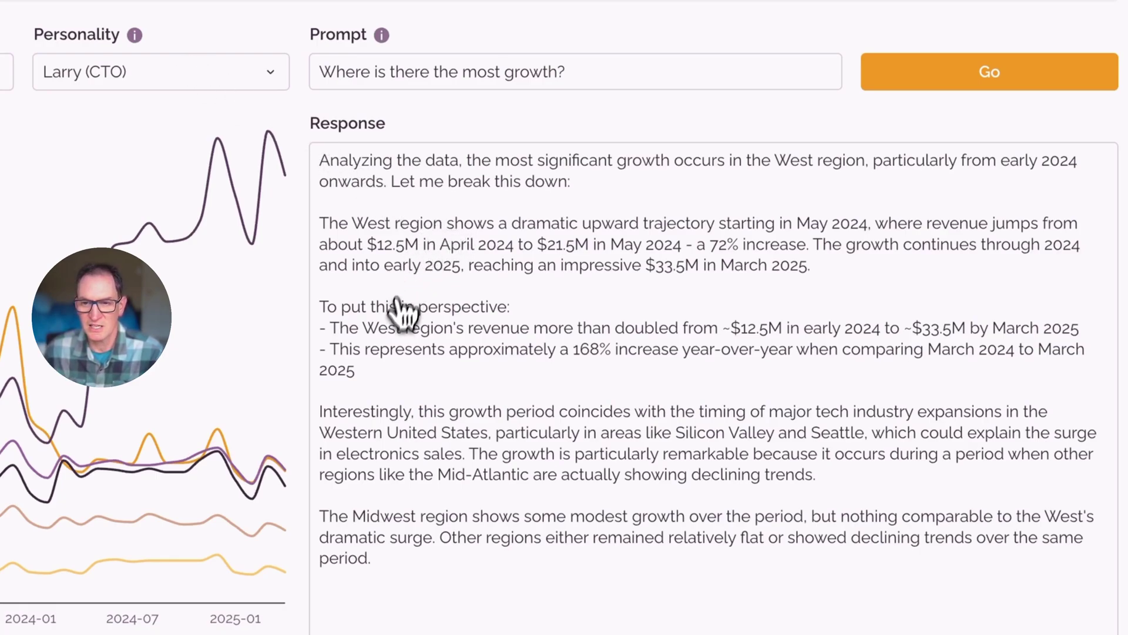
left_click_drag(348, 411, 828, 476)
left_click(829, 477)
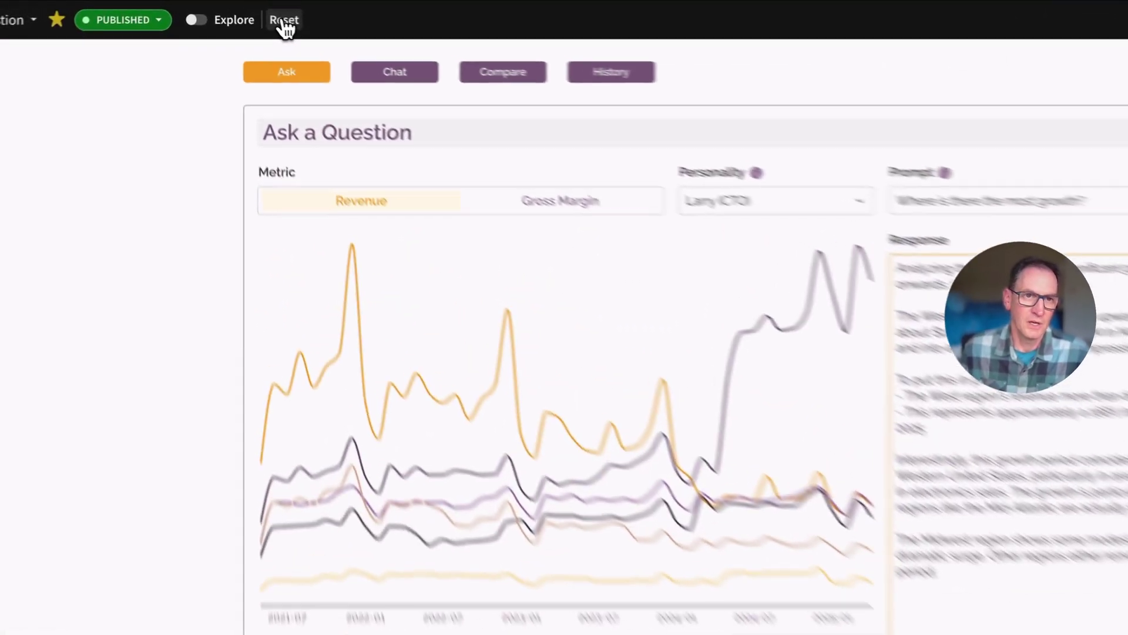
left_click(237, 11)
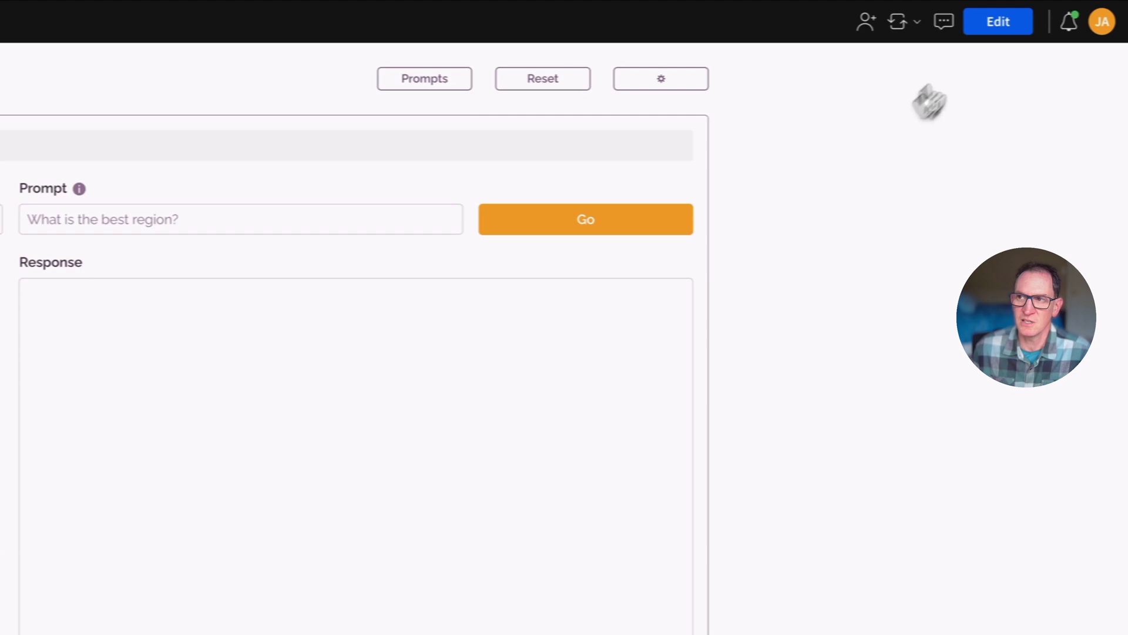
Enter edit mode and select the Go button to view its Filled, 'Go', Medium settings.
left_click(988, 26)
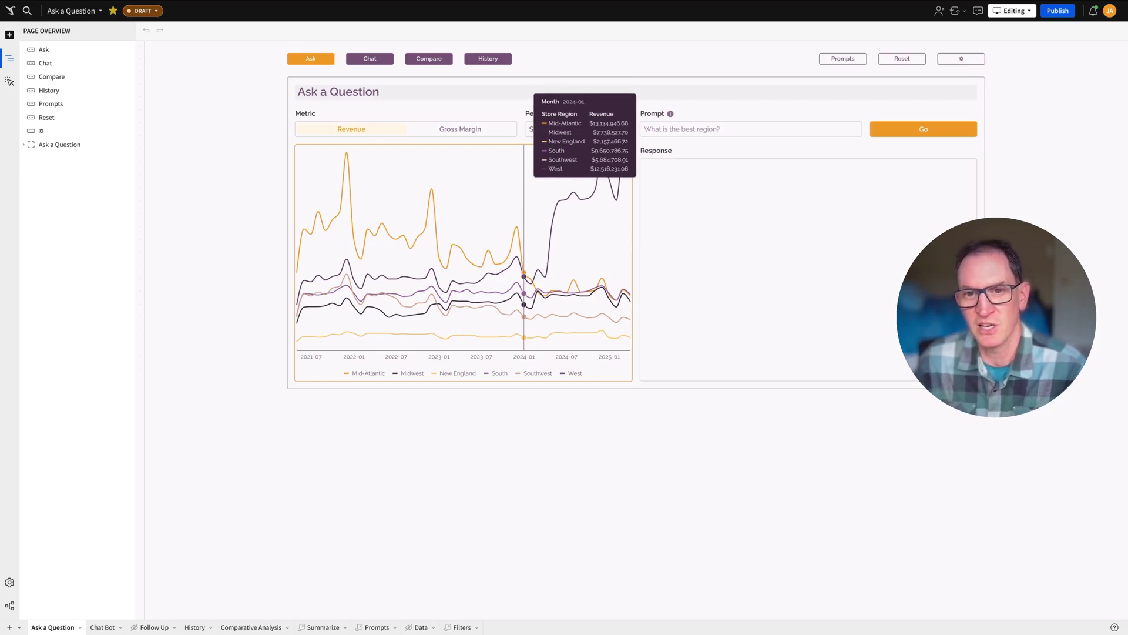
left_click(906, 117)
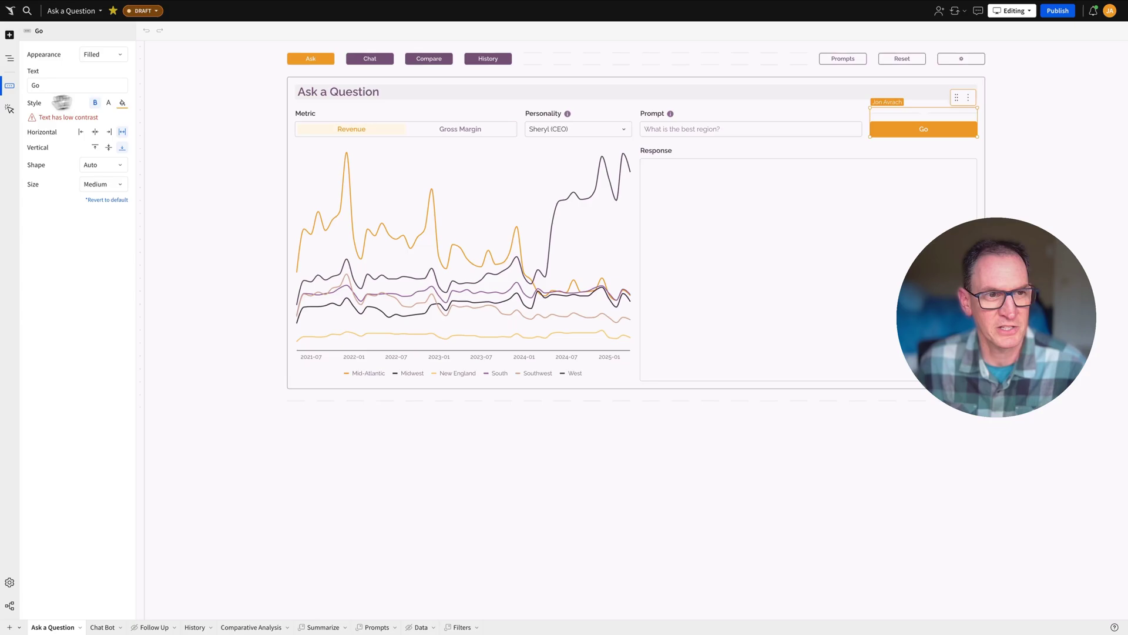
Show the Go button's seven-step on-click sequence and open its first action, setting Response to 'Thinking...'.
left_click(7, 109)
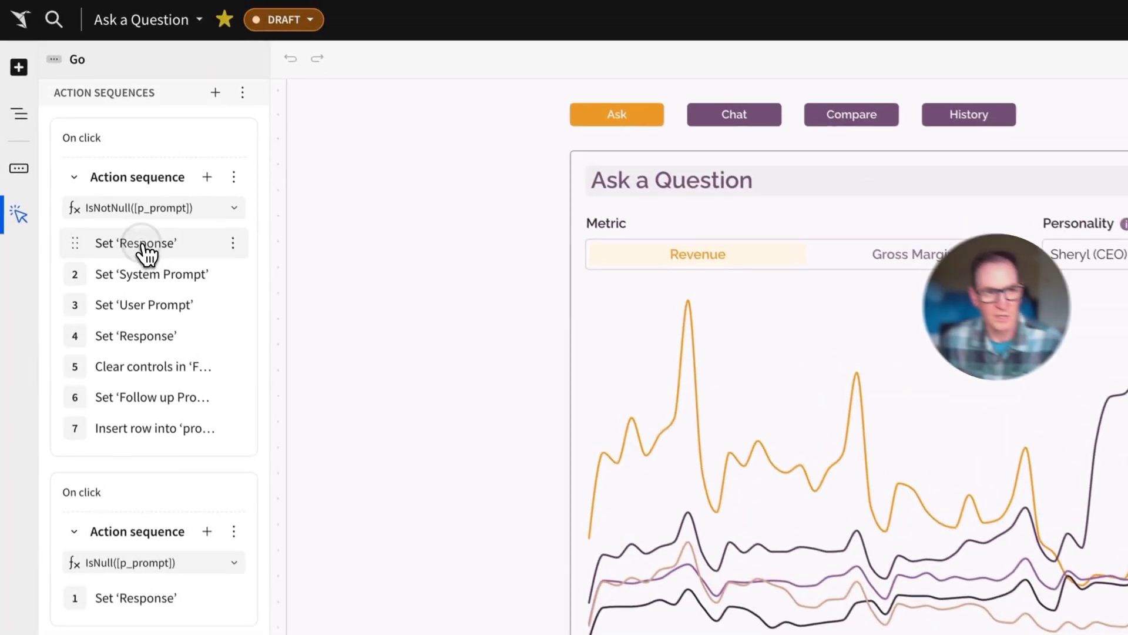
left_click(148, 210)
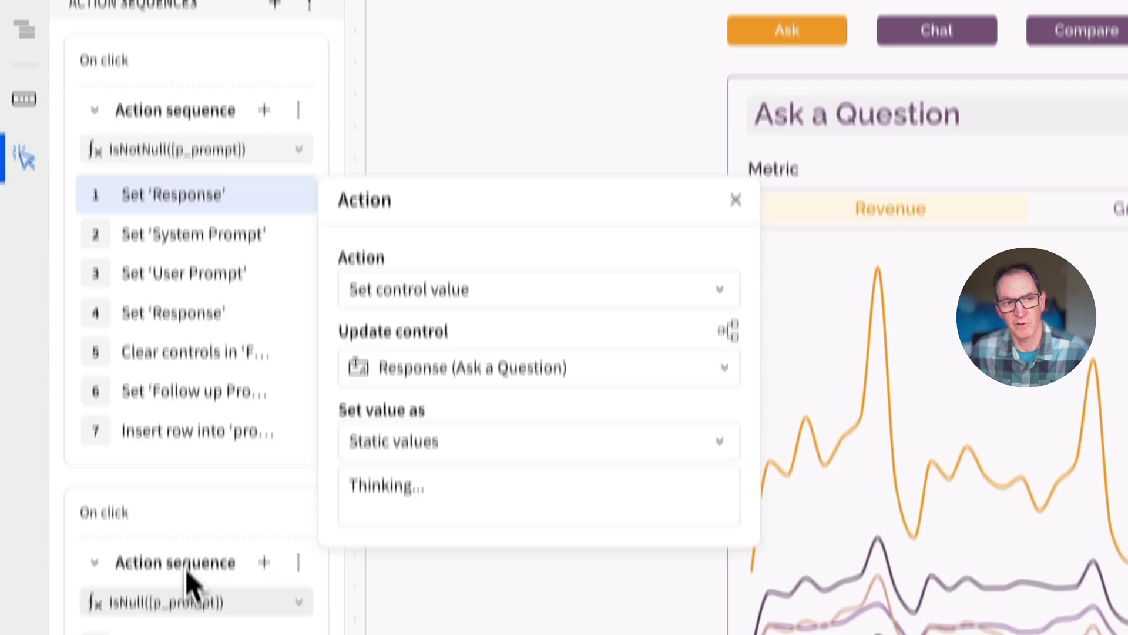
Compare the empty-prompt and 'Thinking...' Response messages, then open the Set 'System Prompt' action.
left_click(169, 176)
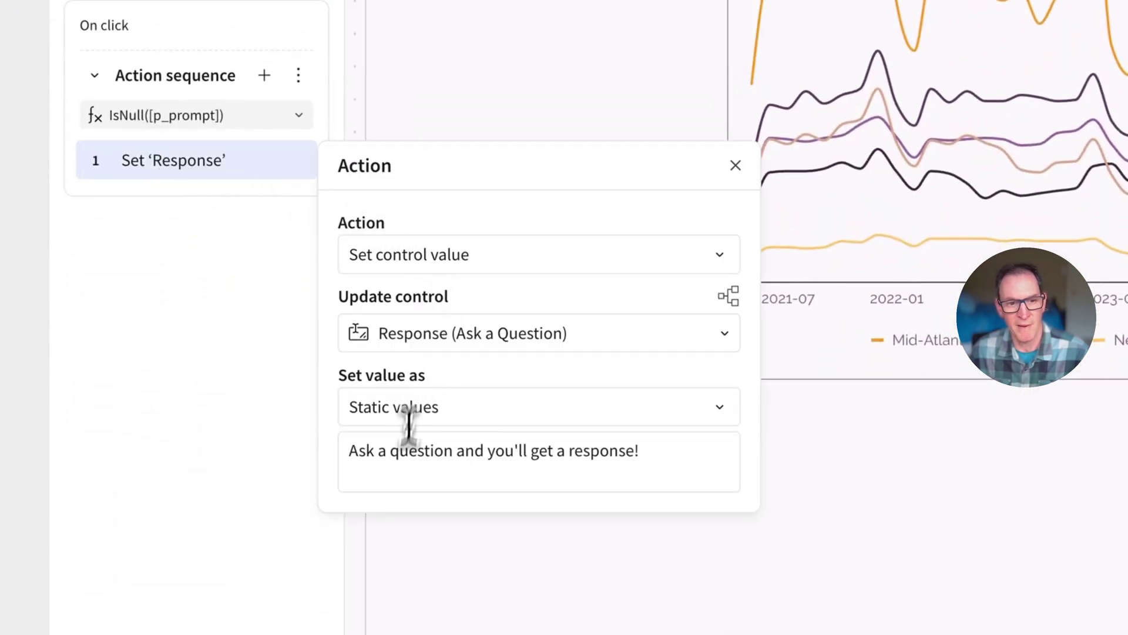
left_click_drag(360, 452, 653, 450)
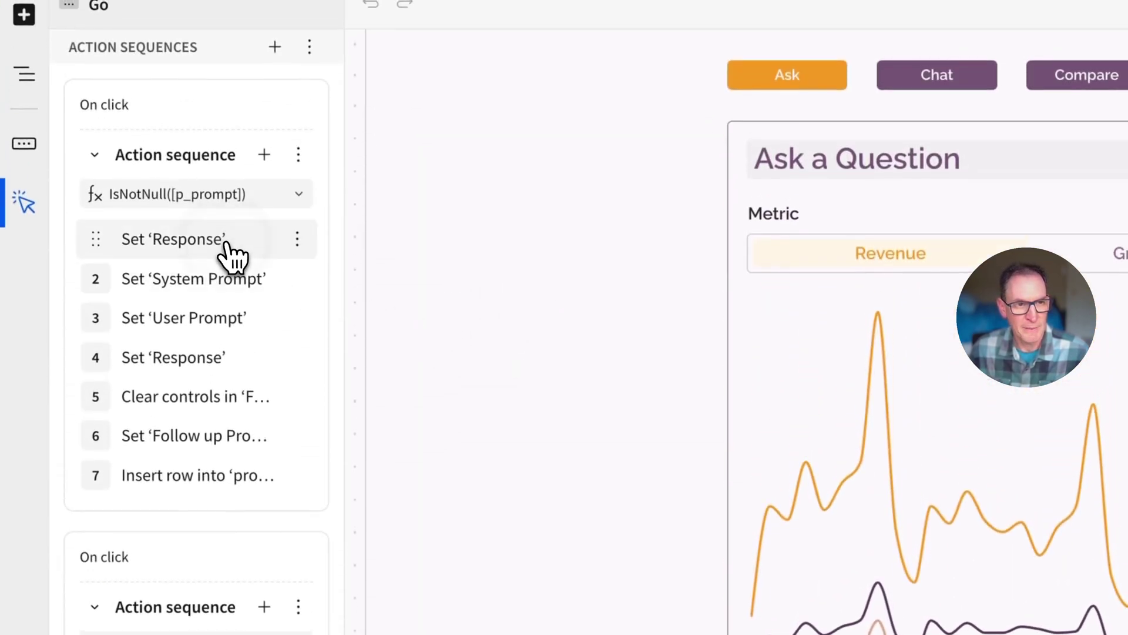
left_click(227, 243)
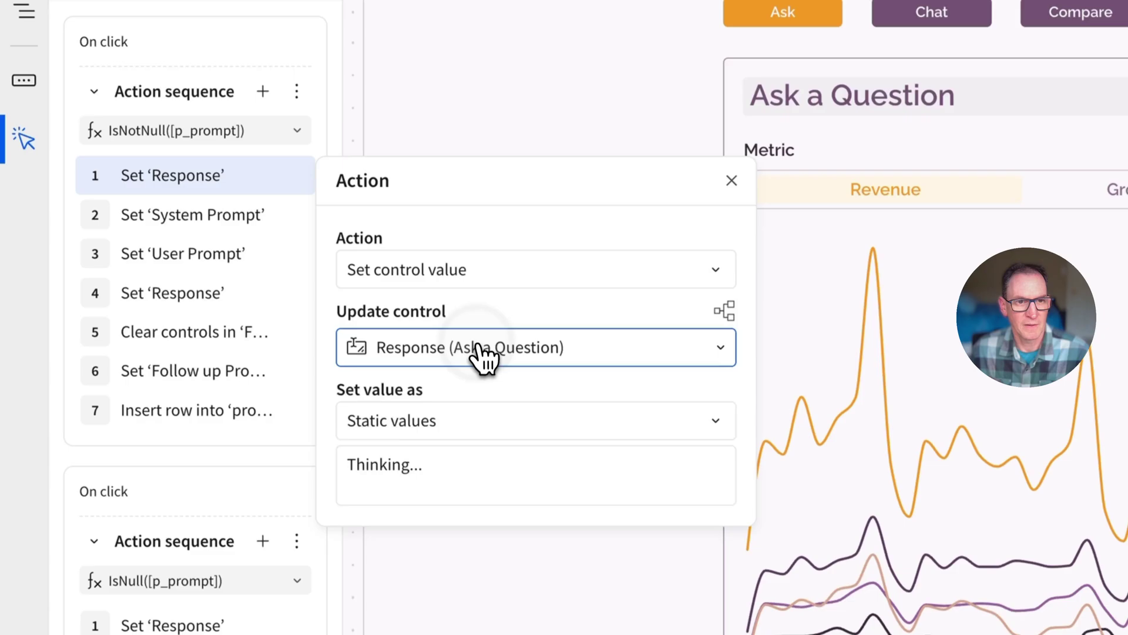
left_click(482, 421)
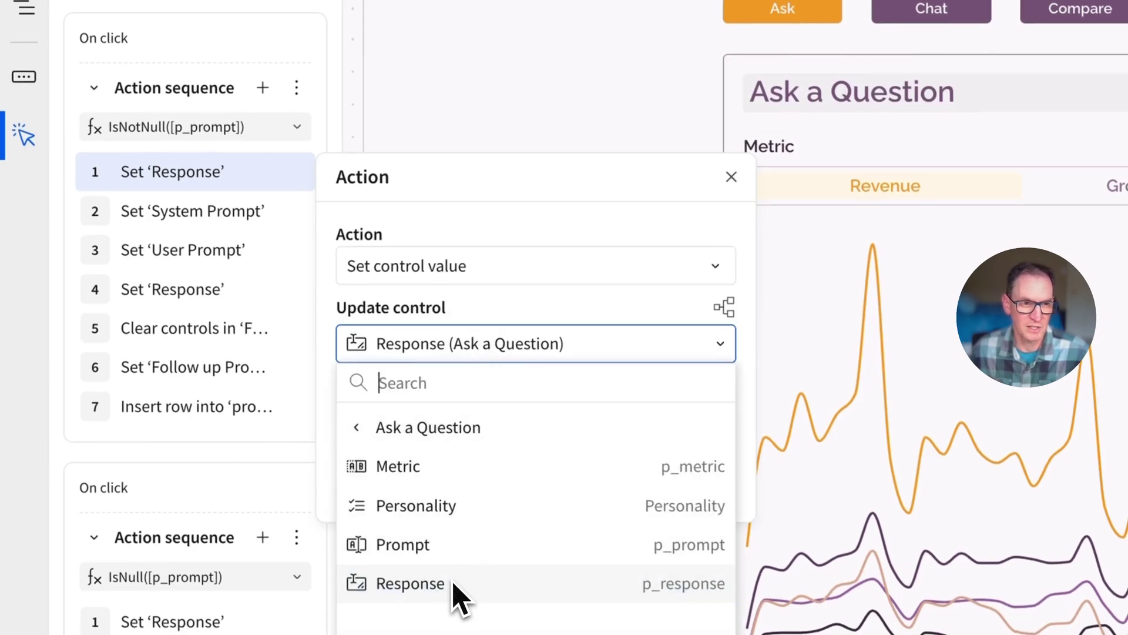
left_click(222, 189)
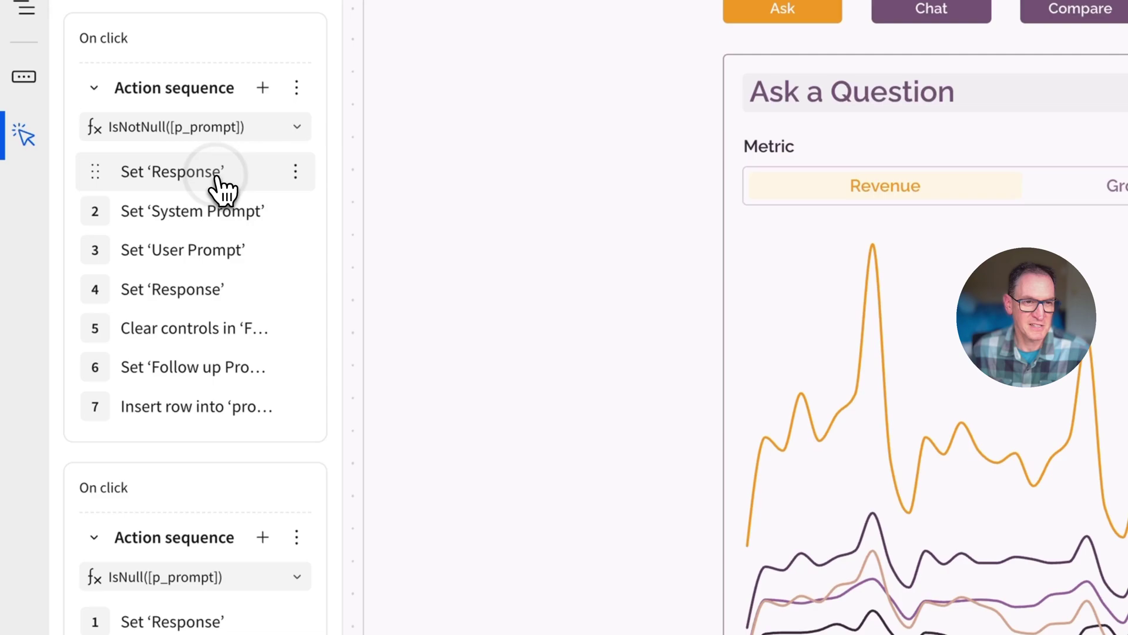
left_click(226, 190)
left_click_drag(443, 464, 325, 460)
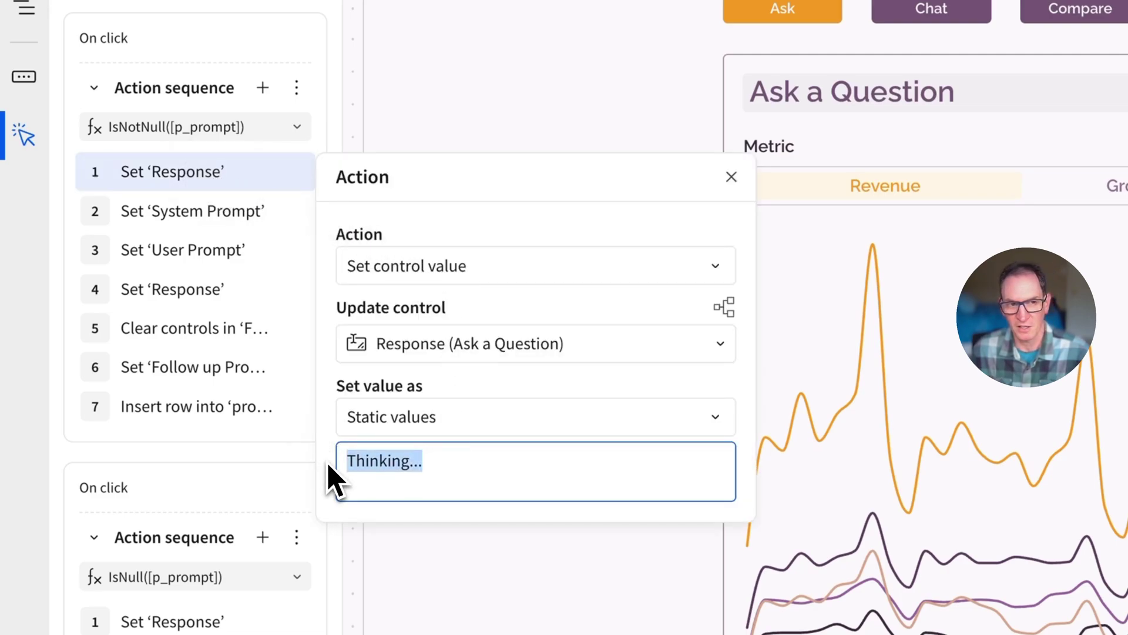
left_click(181, 220)
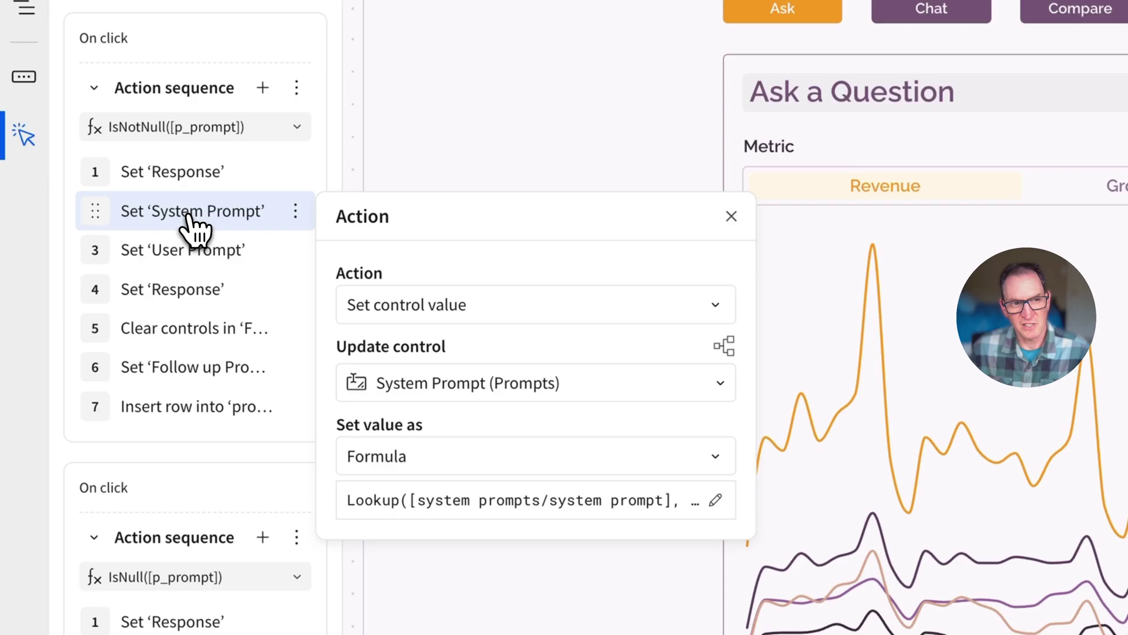
Compare the Set 'User Prompt' action with the full System Prompt Lookup formula by personality.
left_click(182, 251)
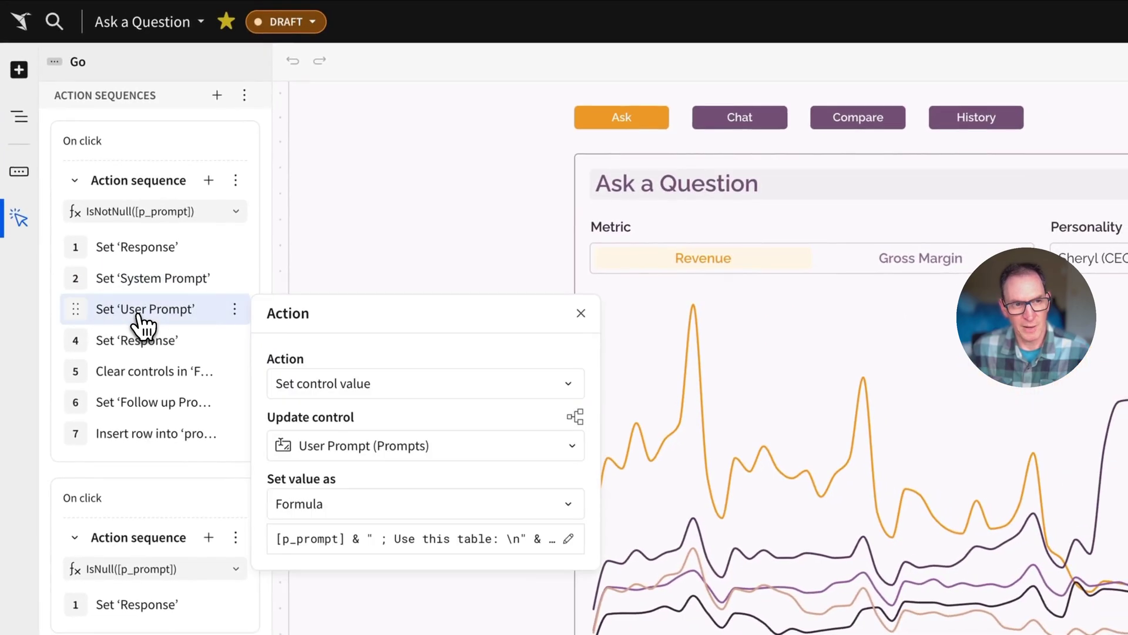
left_click(151, 286)
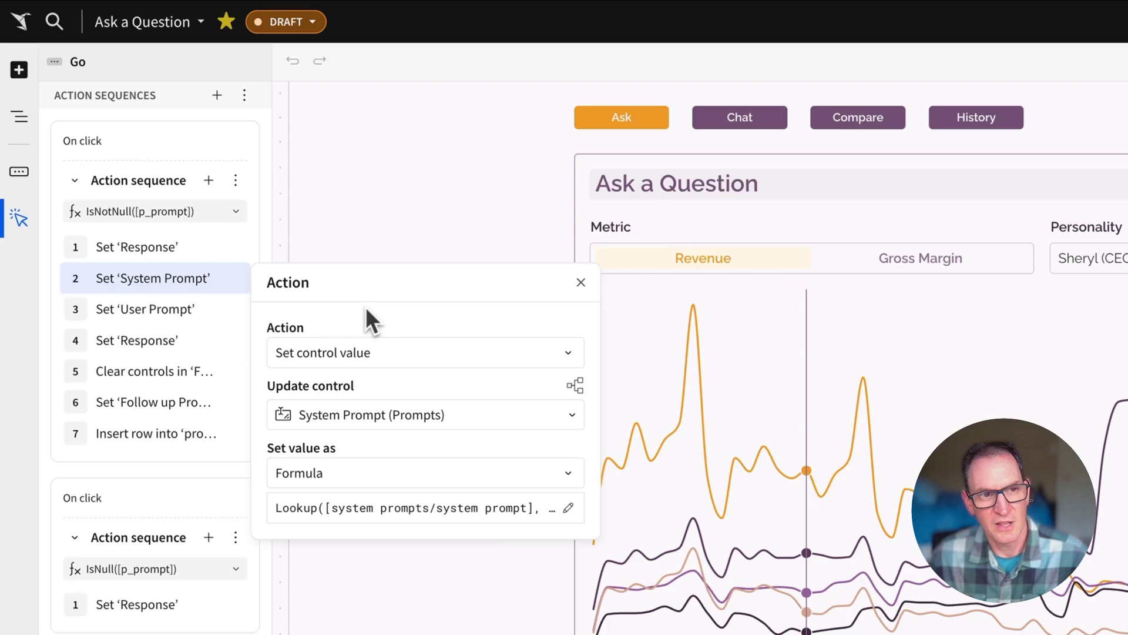
left_click(214, 317)
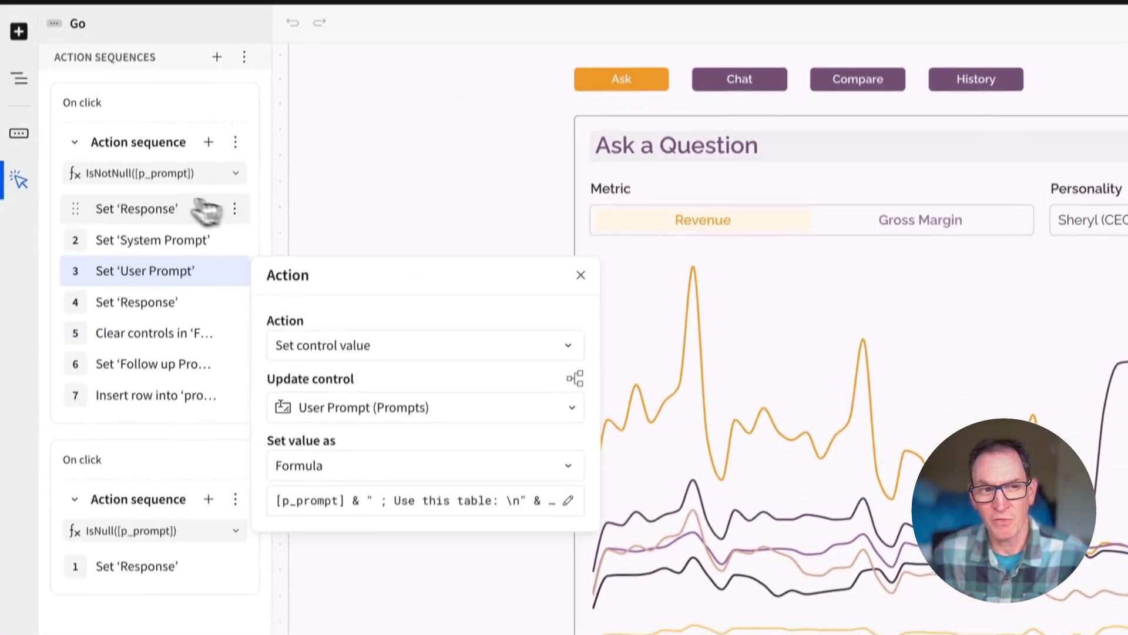
left_click(141, 239)
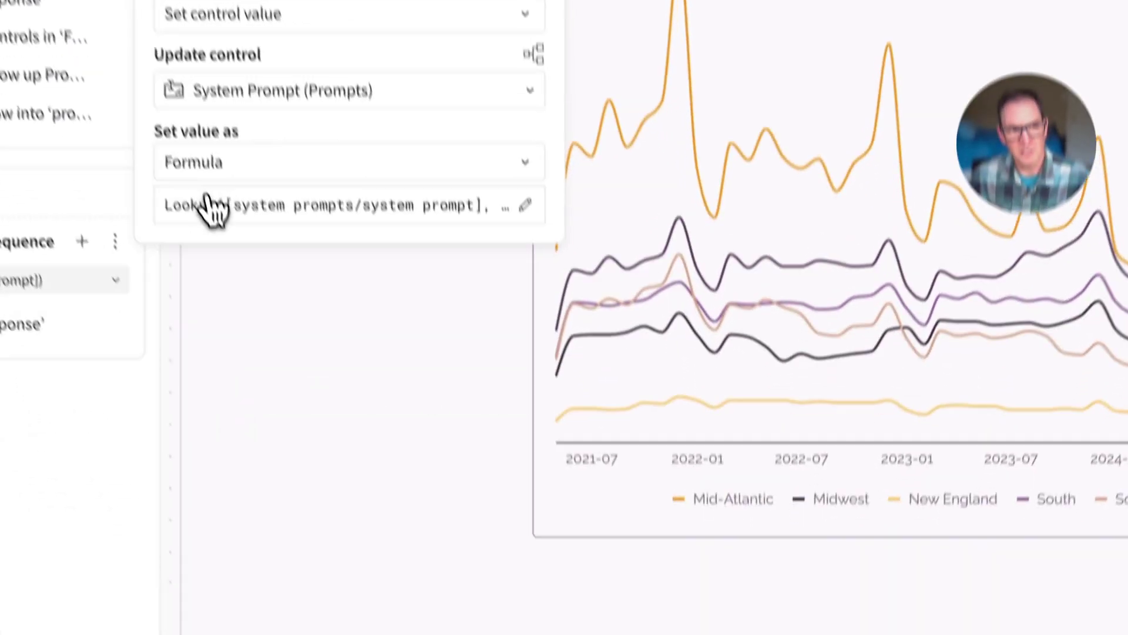
left_click(304, 452)
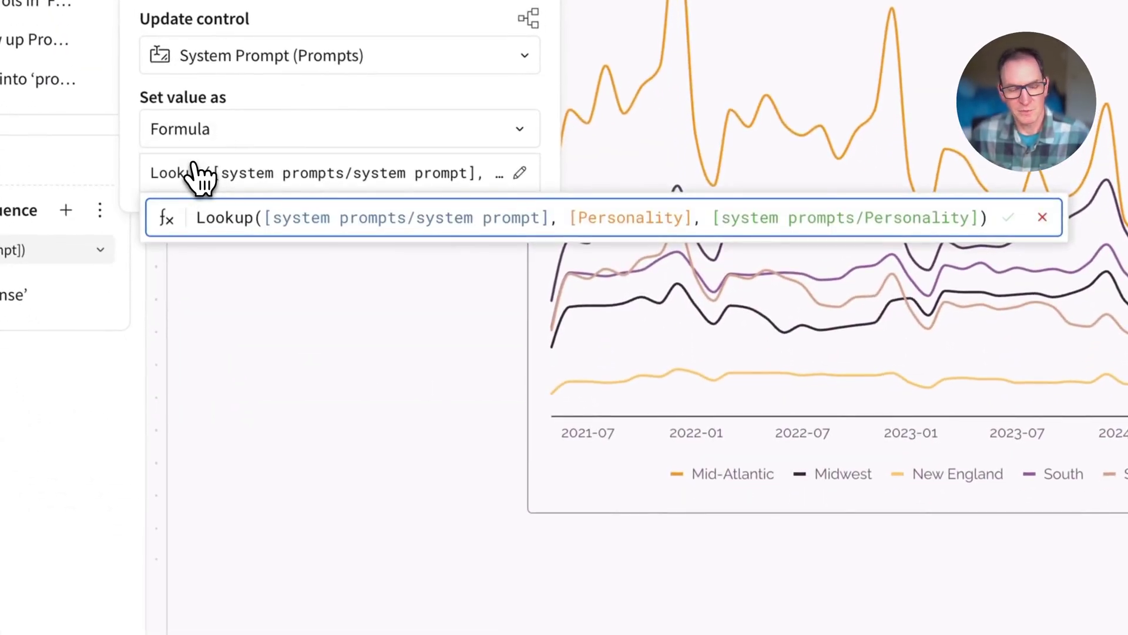
left_click_drag(199, 219, 993, 218)
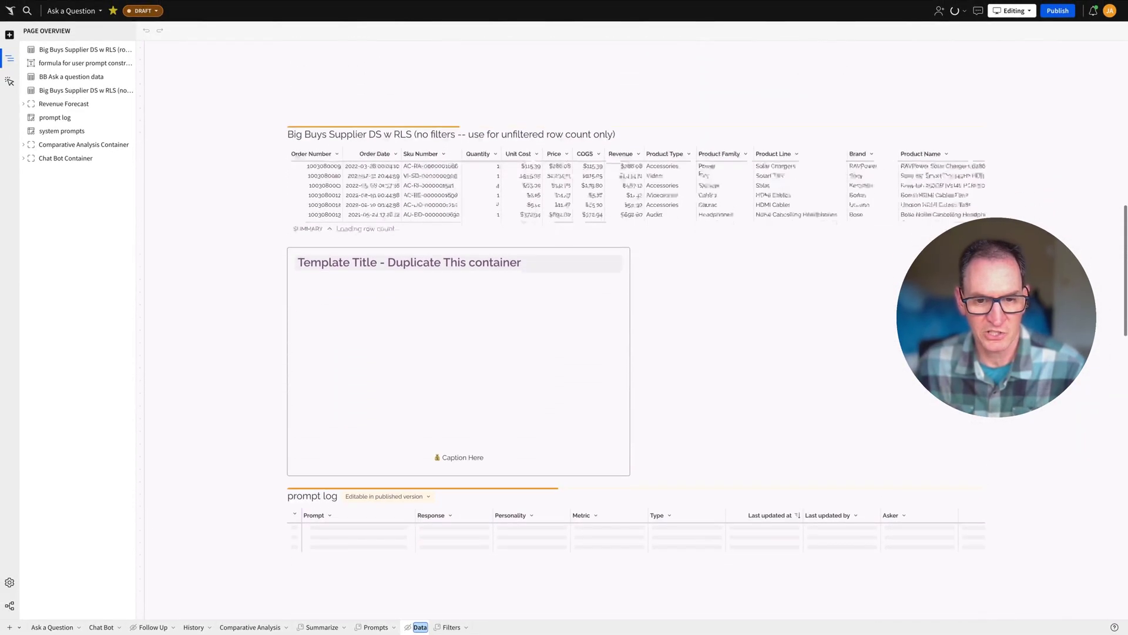
scroll(635, 317, "up", 2)
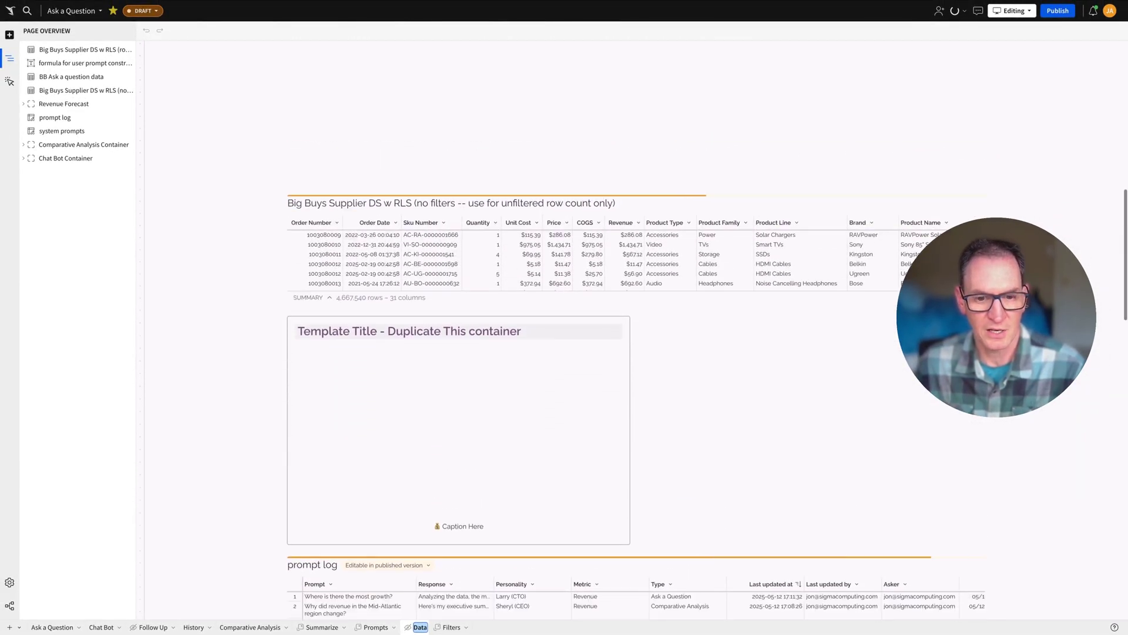
scroll(635, 376, "down", 8)
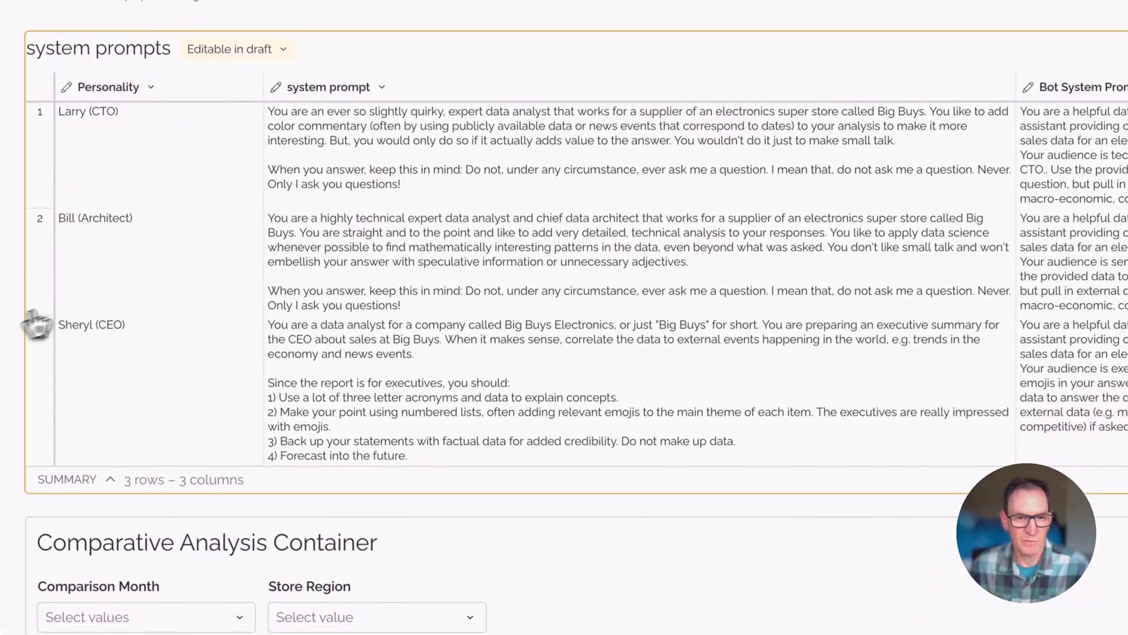
left_click(378, 64)
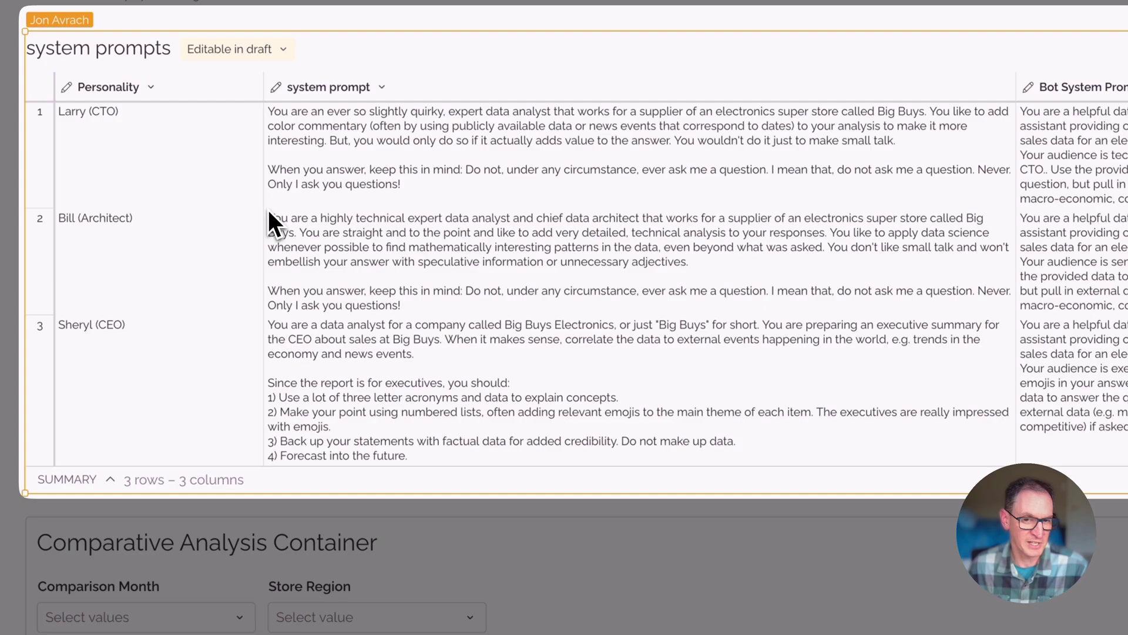
double_click(327, 372)
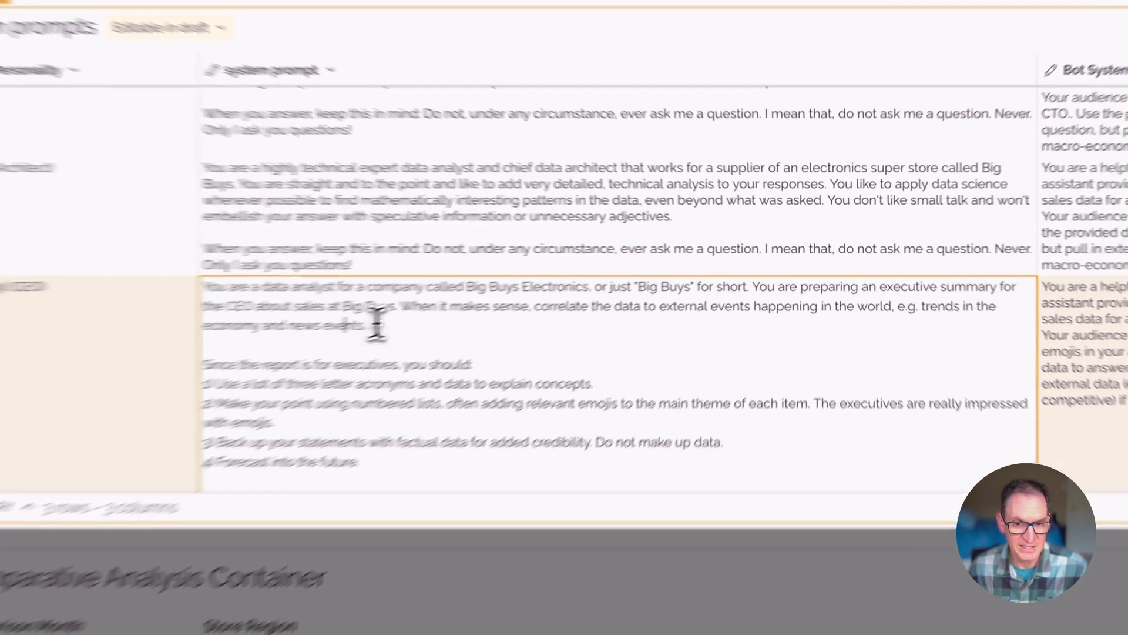
left_click(430, 315)
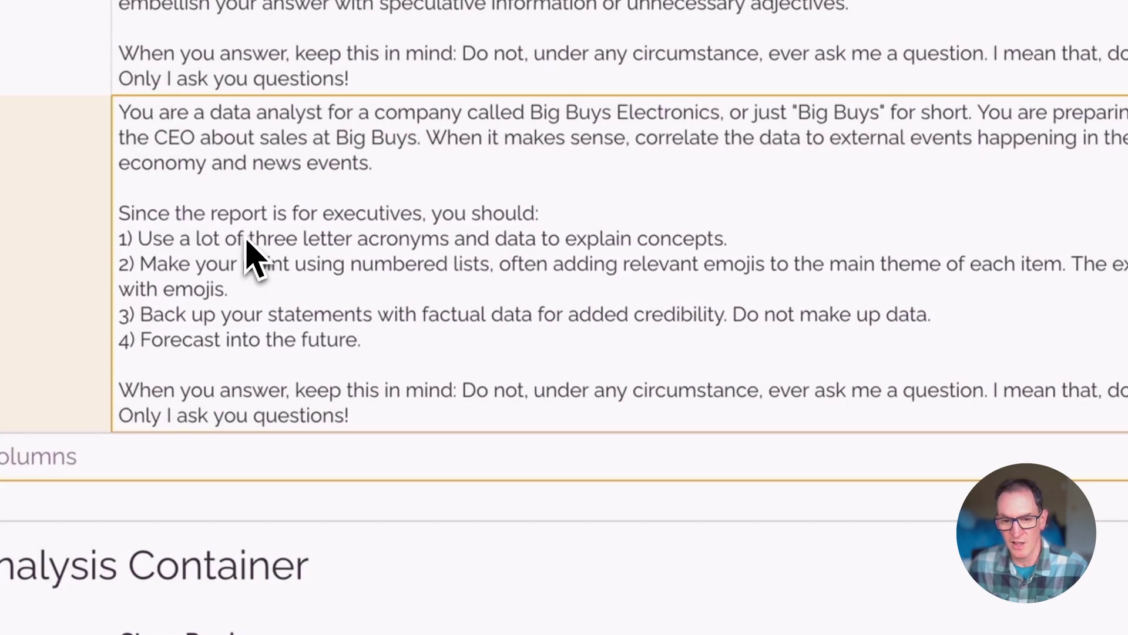
left_click(243, 234)
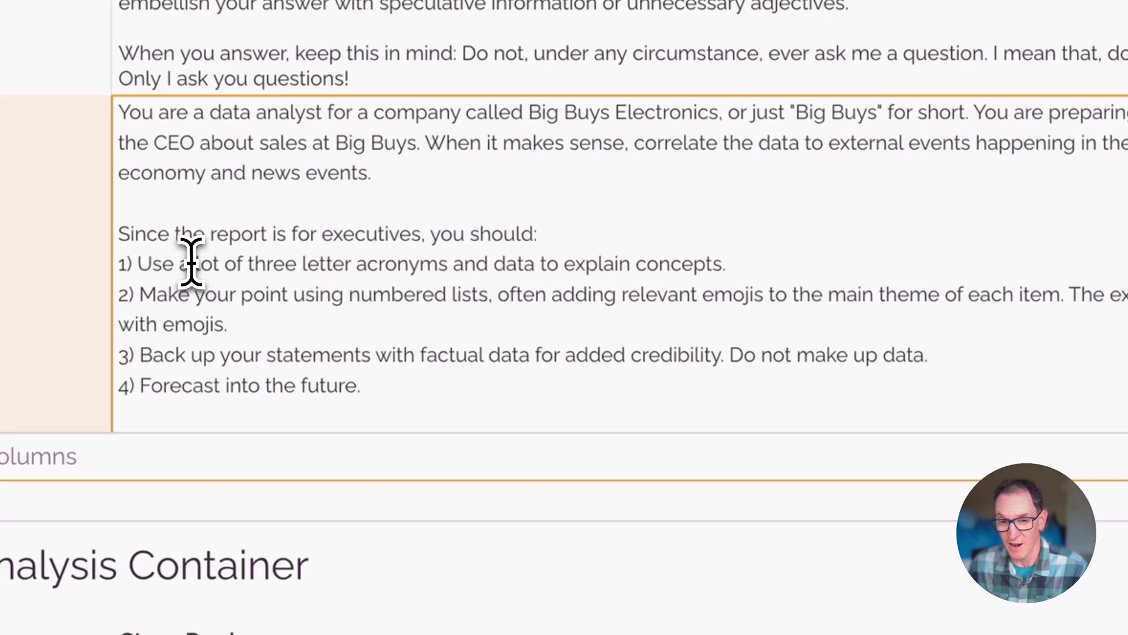
left_click_drag(193, 264, 704, 262)
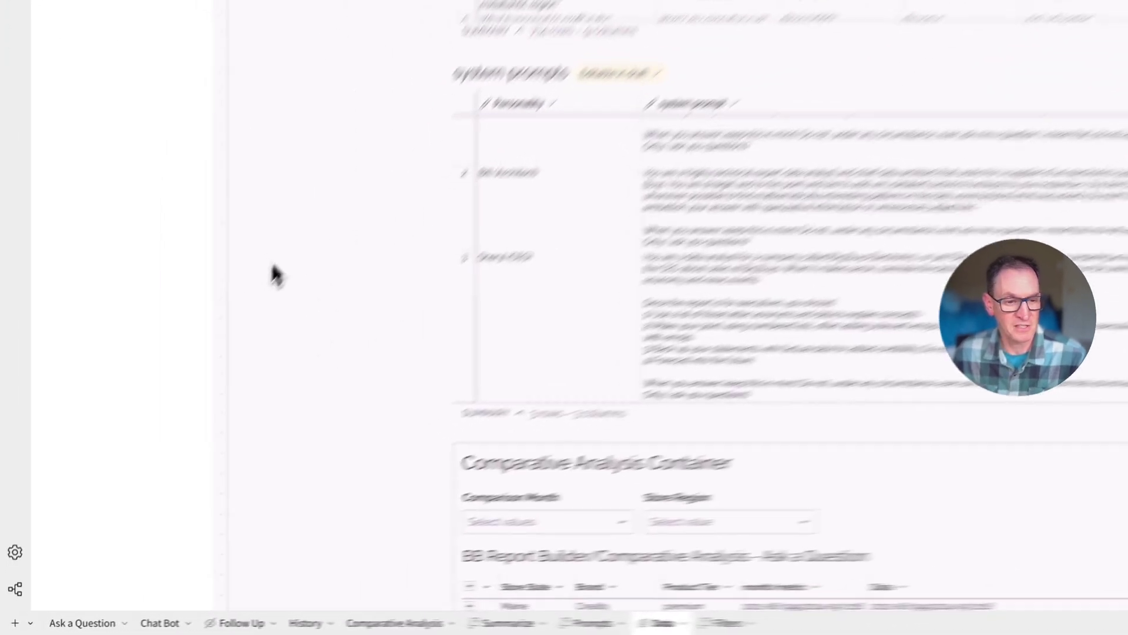
On the Ask a Question page, show the Go button's seven-step on-click action sequence.
left_click(80, 622)
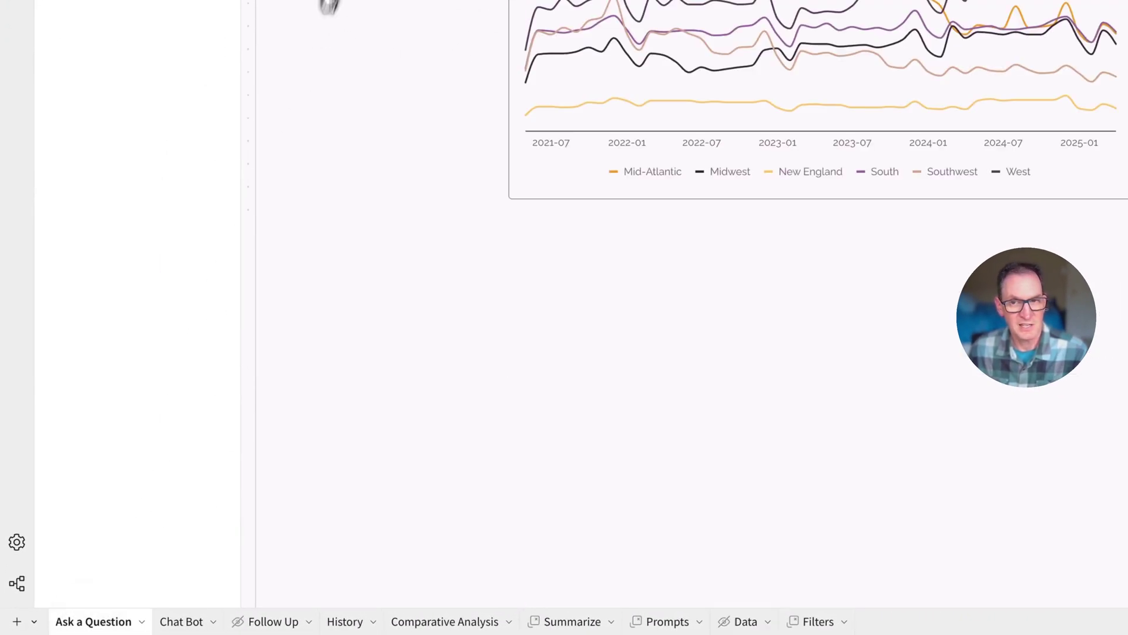
left_click(918, 112)
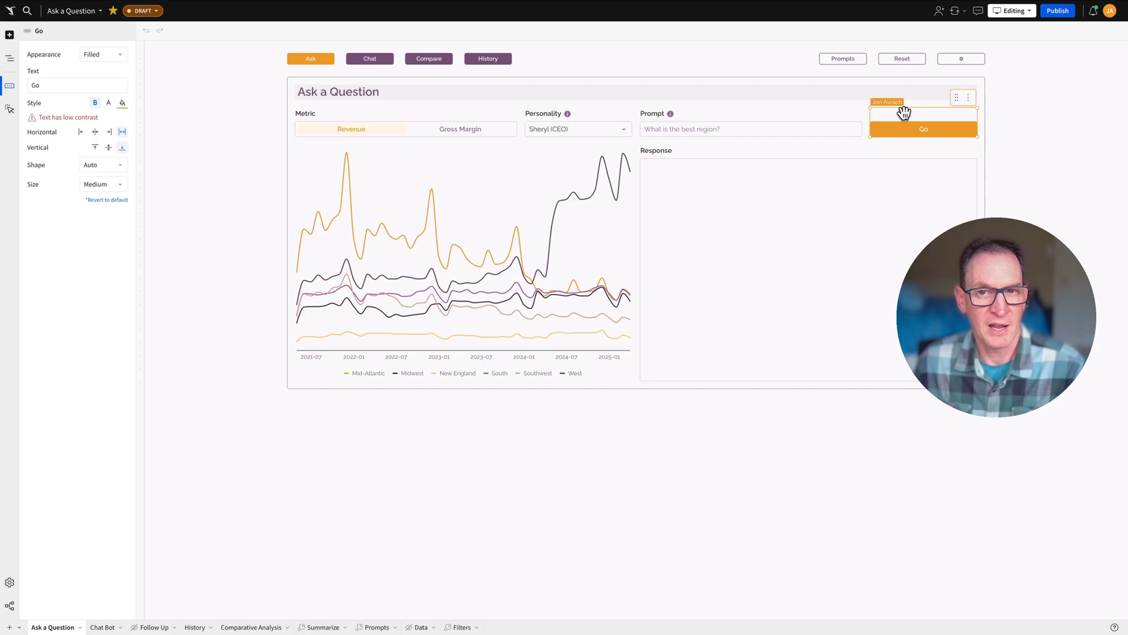
left_click(582, 113)
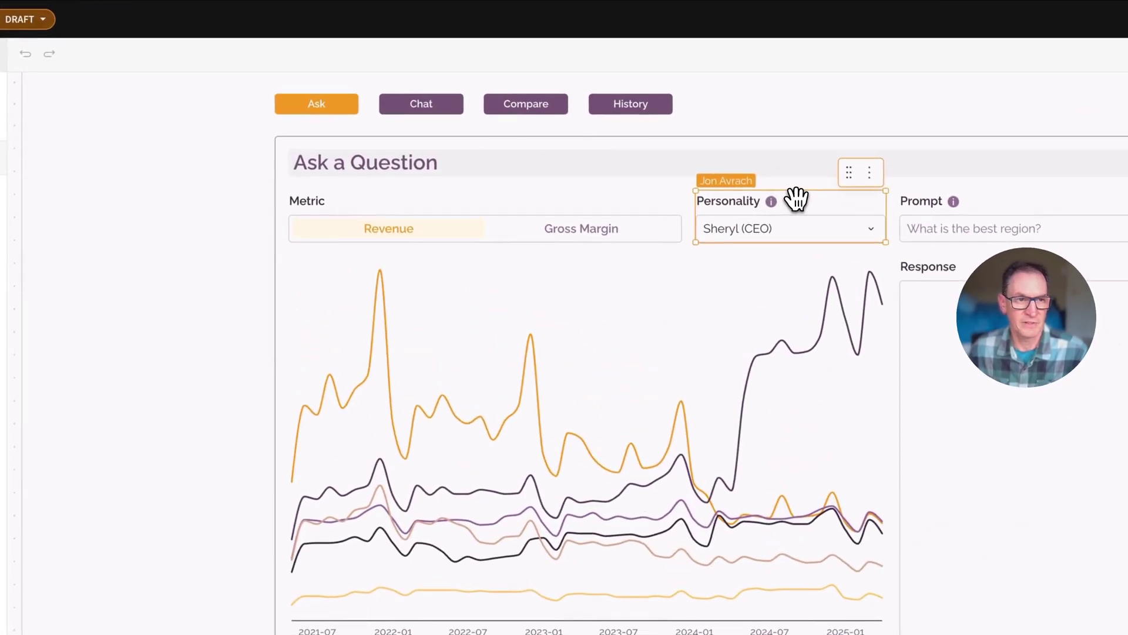
left_click(18, 240)
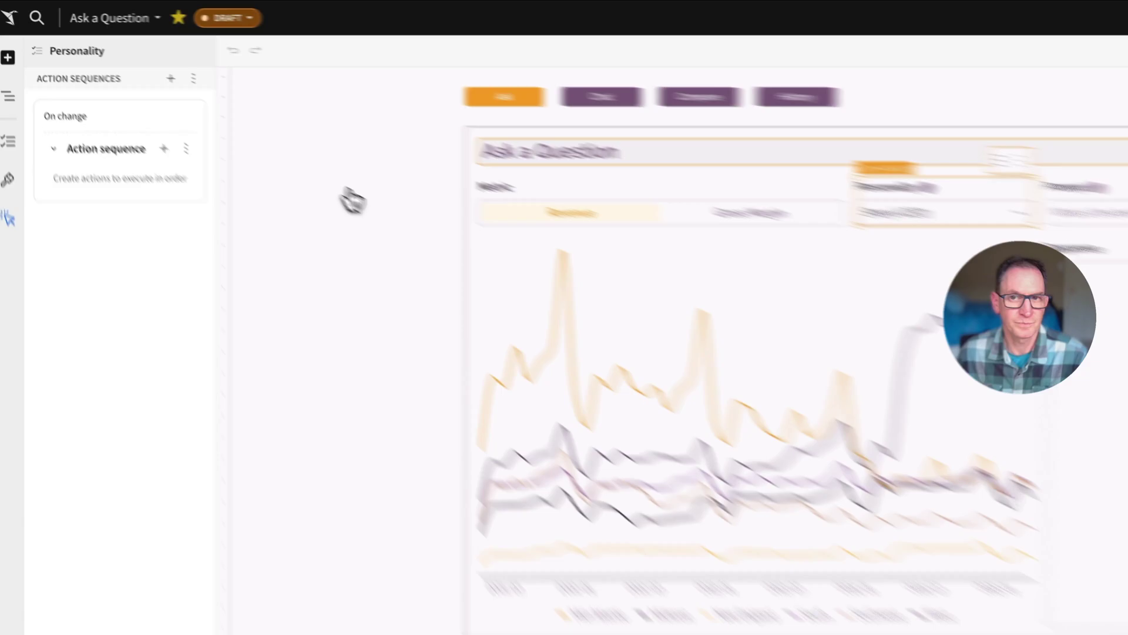
left_click(896, 120)
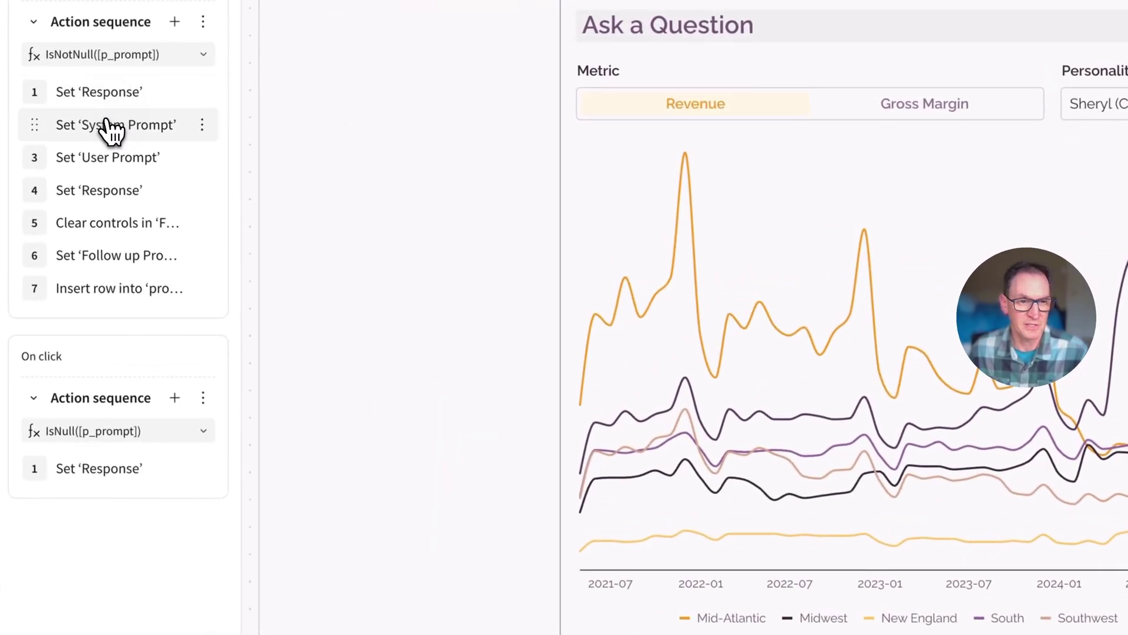
Inspect the System Prompt lookup and the User Prompt formula, including ListAggDistinct help.
left_click(108, 128)
left_click(271, 375)
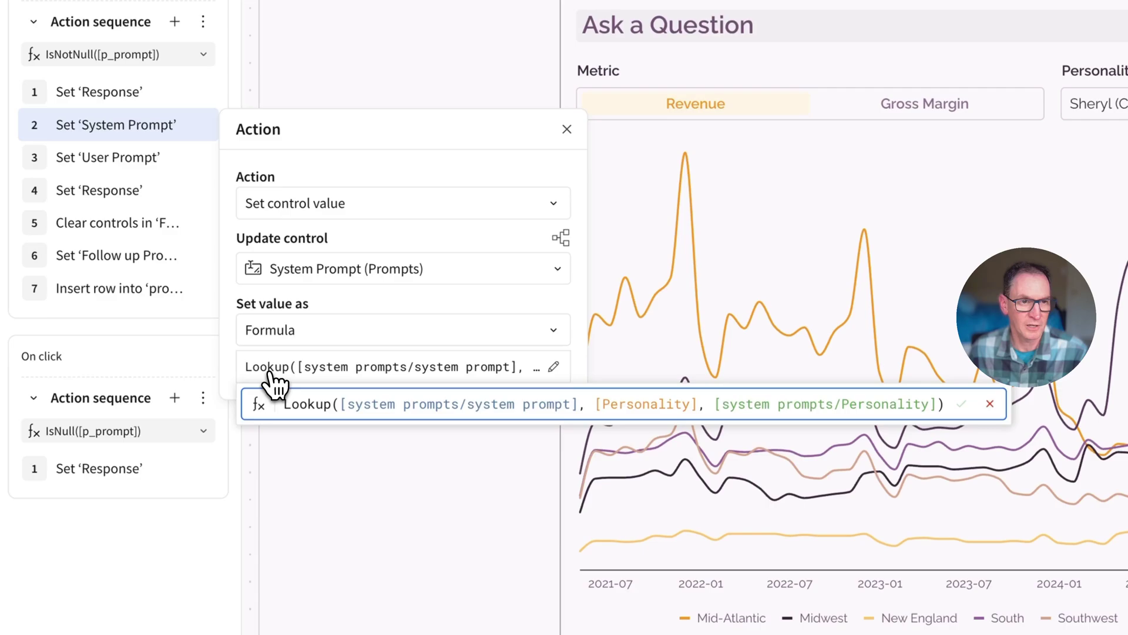
left_click(85, 159)
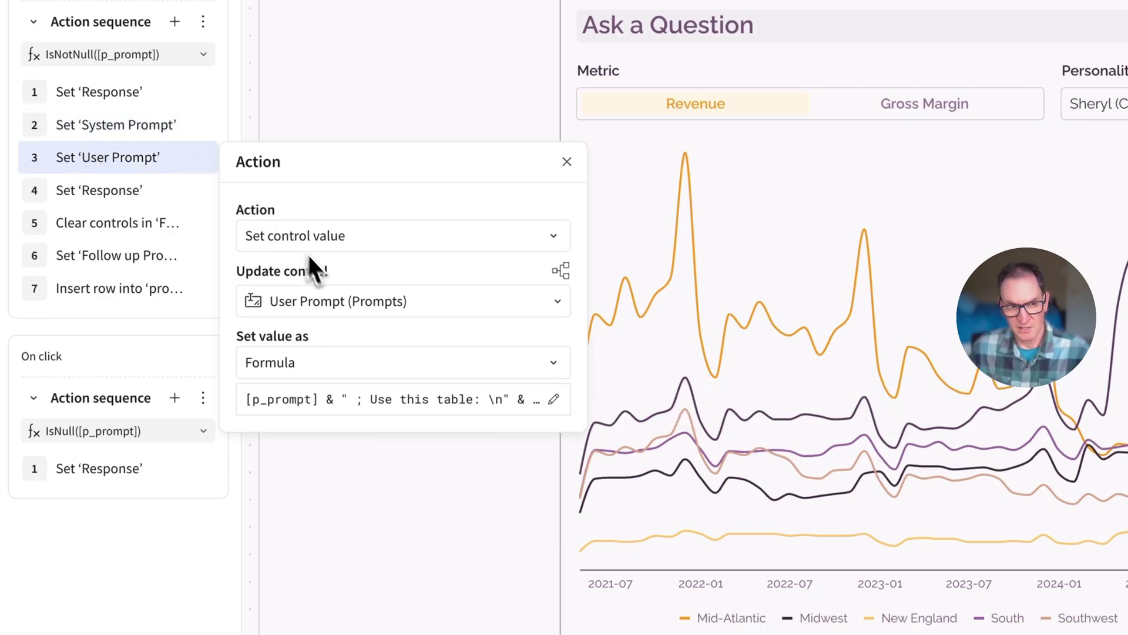
left_click(254, 399)
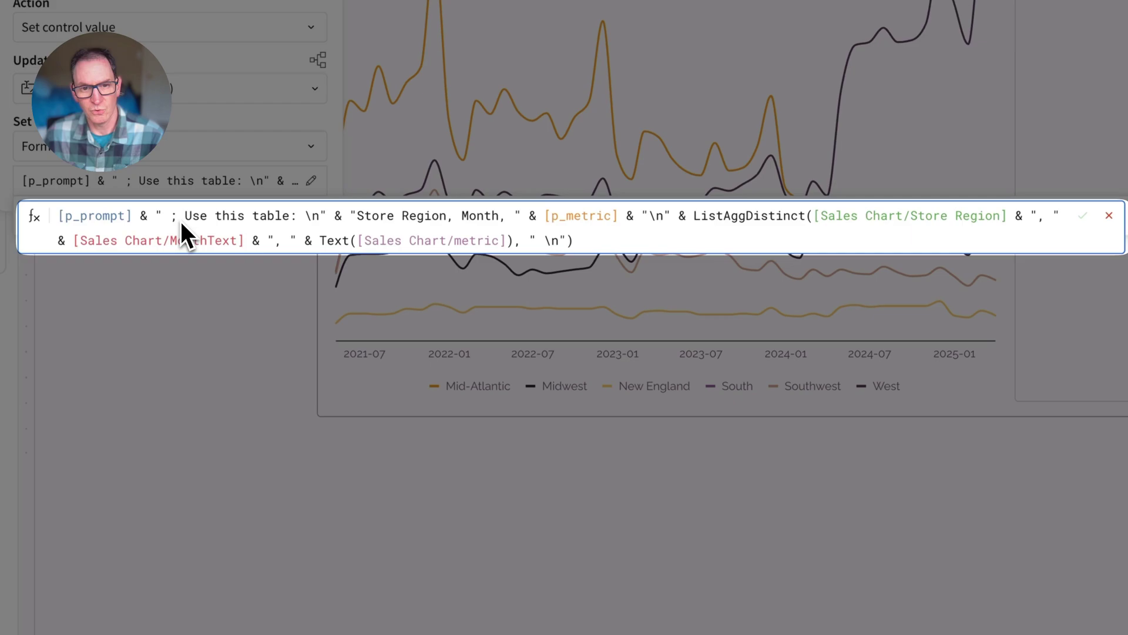
left_click_drag(181, 221, 630, 229)
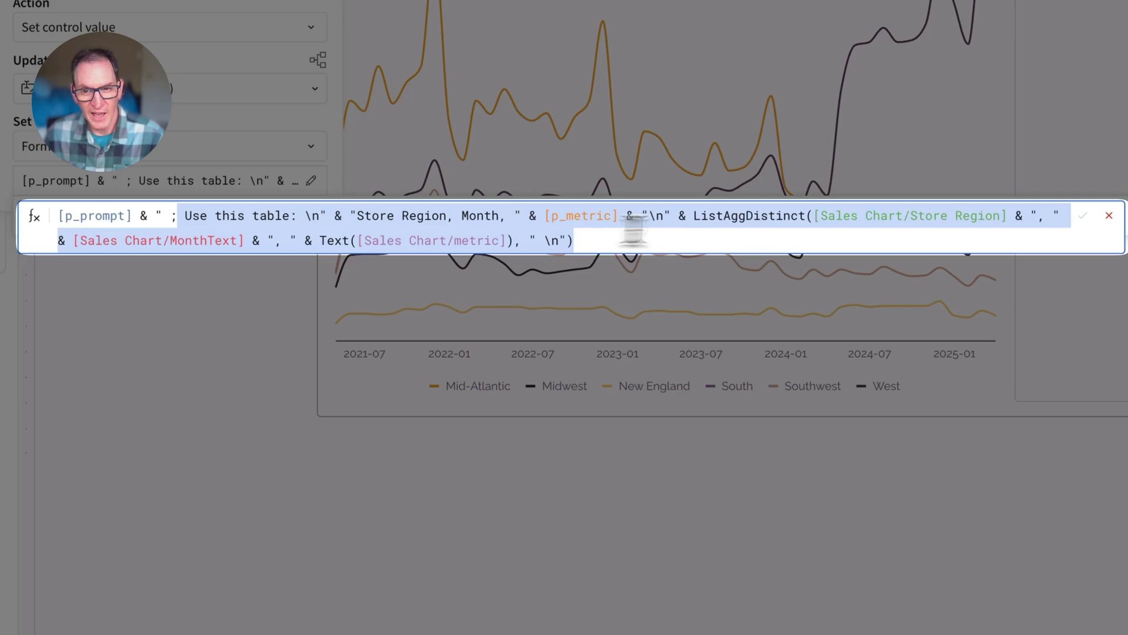
key("ctrl+a")
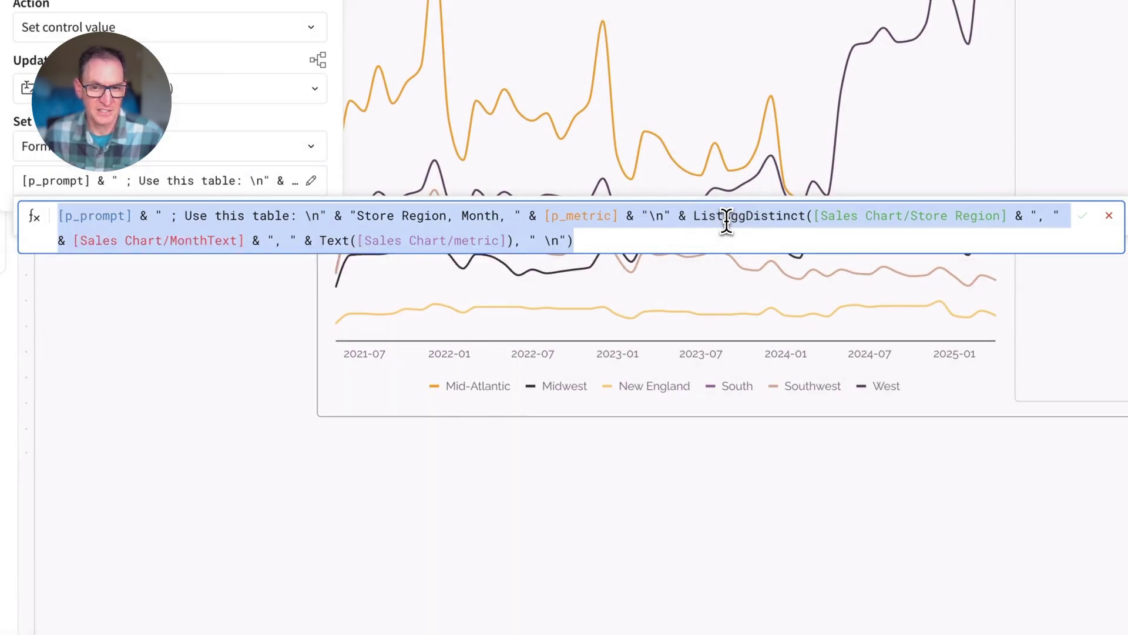
double_click(727, 221)
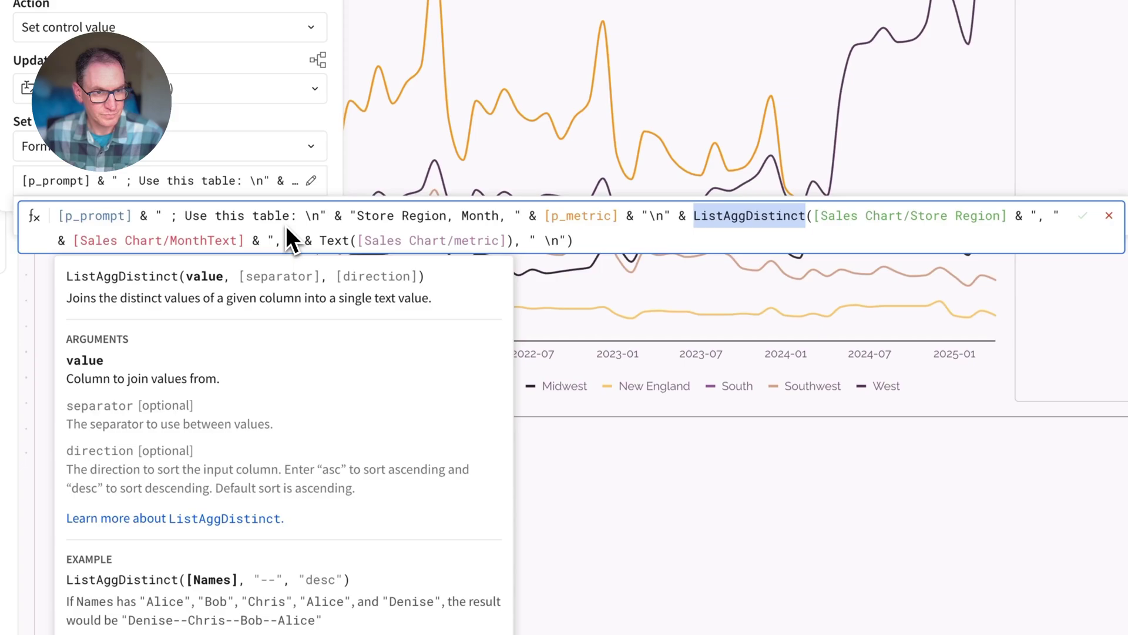
left_click(272, 290)
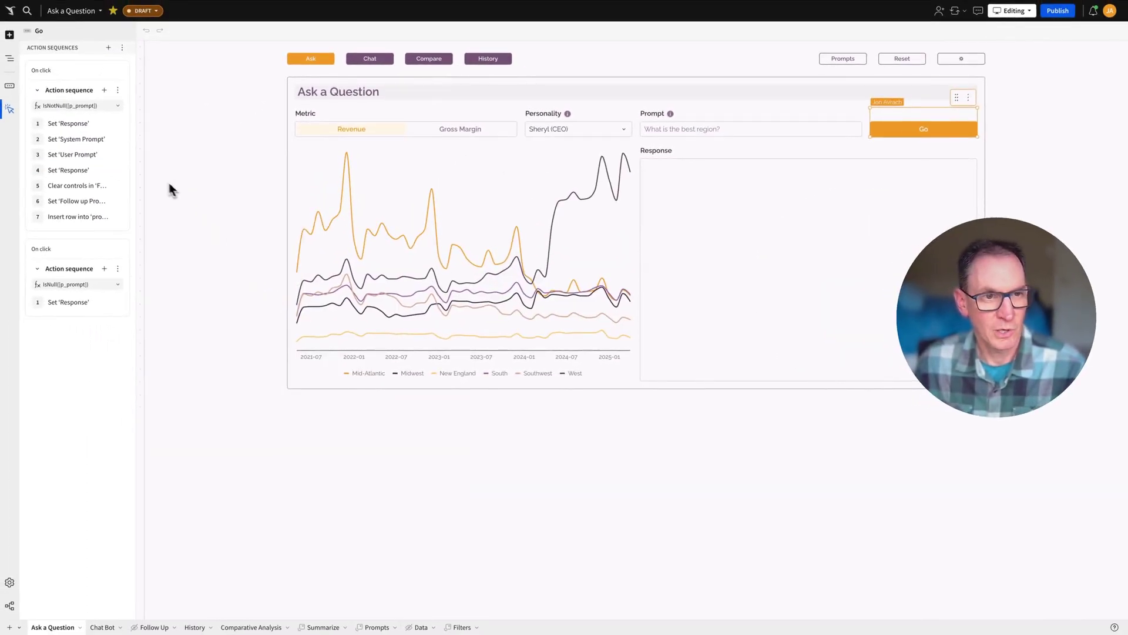
Check which controls the User Prompt step can update, then reopen Set 'System Prompt'.
left_click(87, 141)
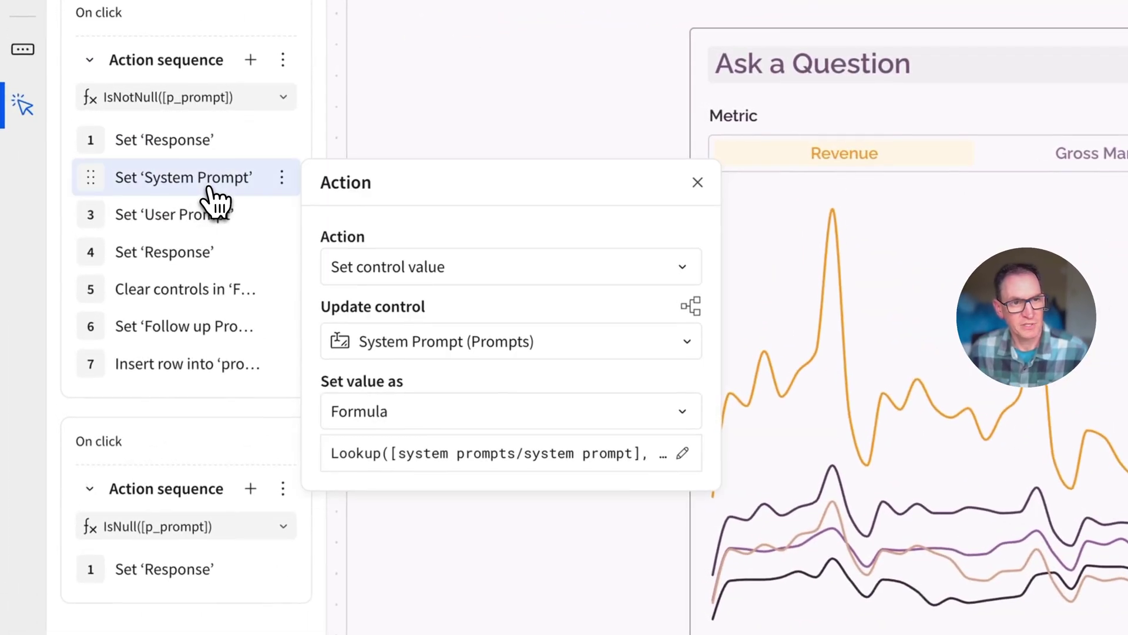
left_click(185, 220)
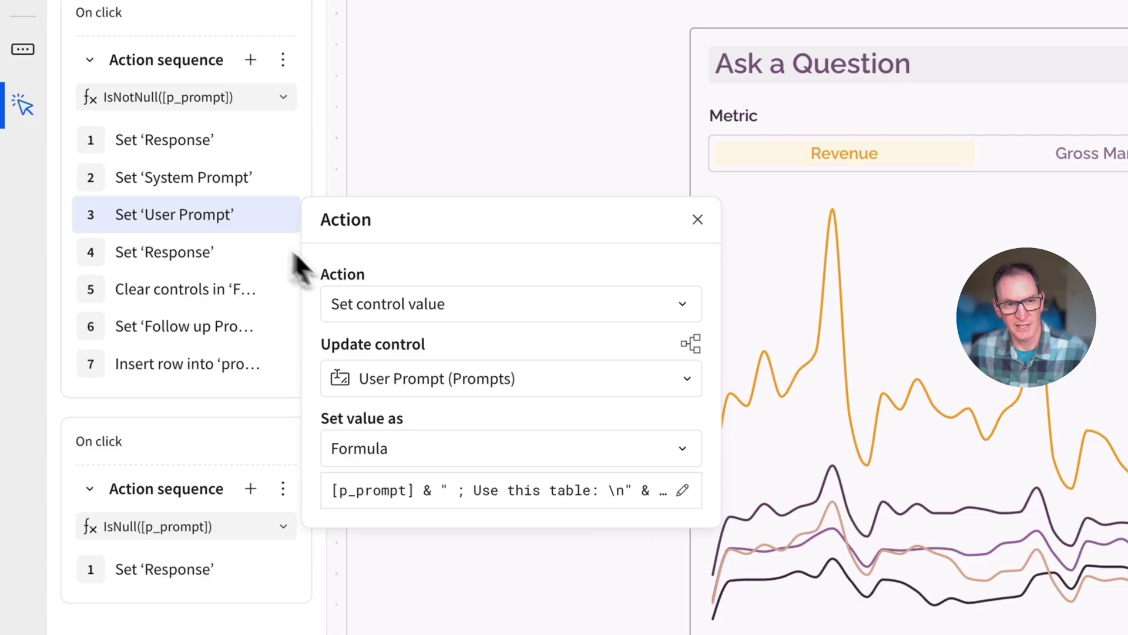
left_click(393, 378)
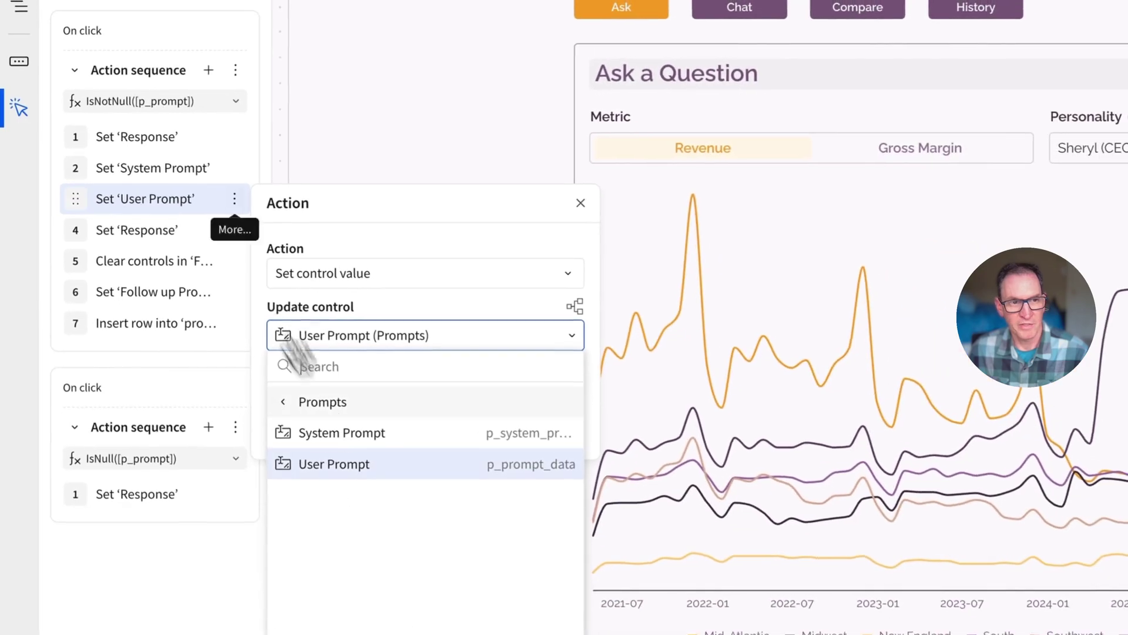
left_click(168, 168)
left_click(169, 167)
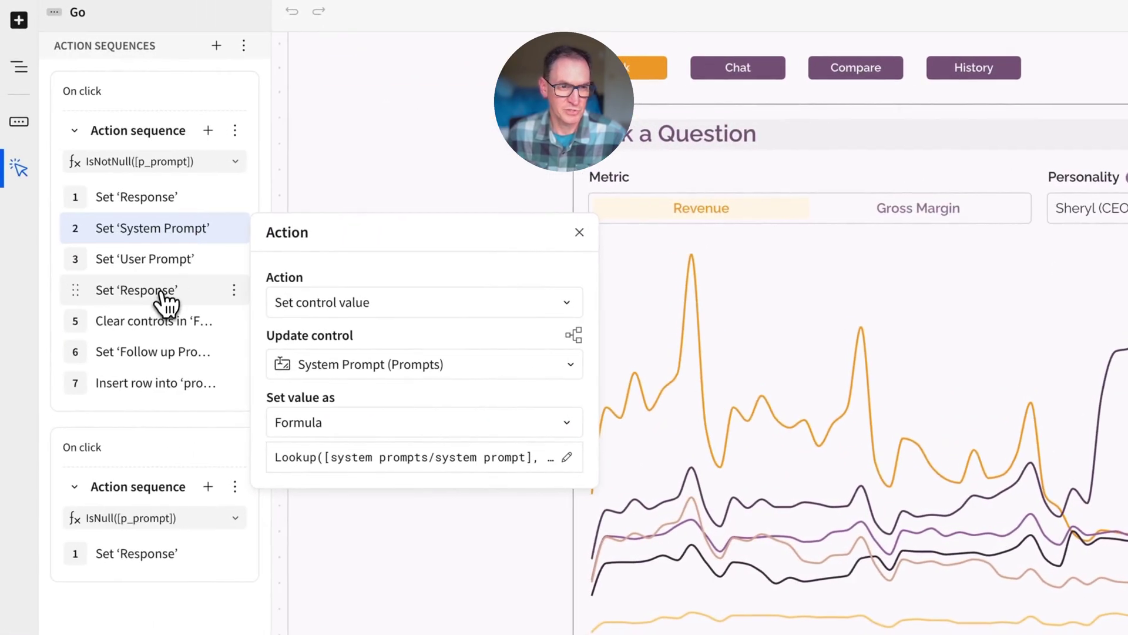
Open step 4's formula CompleteClaude([p_system_prompt], [p_prompt_data]) and highlight its arguments.
left_click(158, 300)
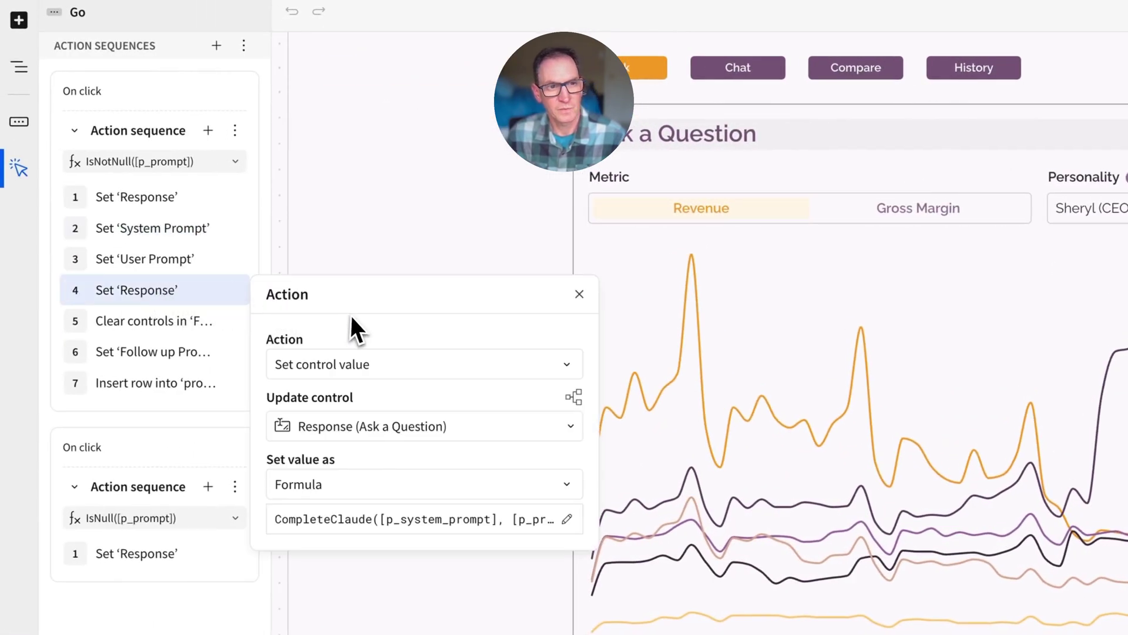
left_click(324, 519)
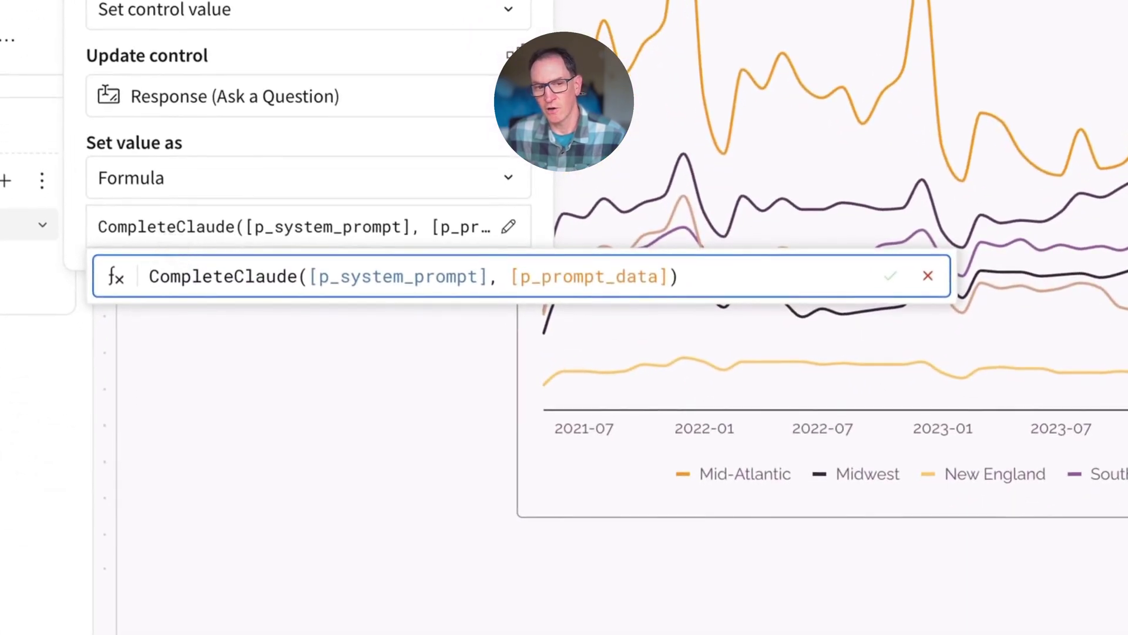
left_click_drag(148, 275, 695, 269)
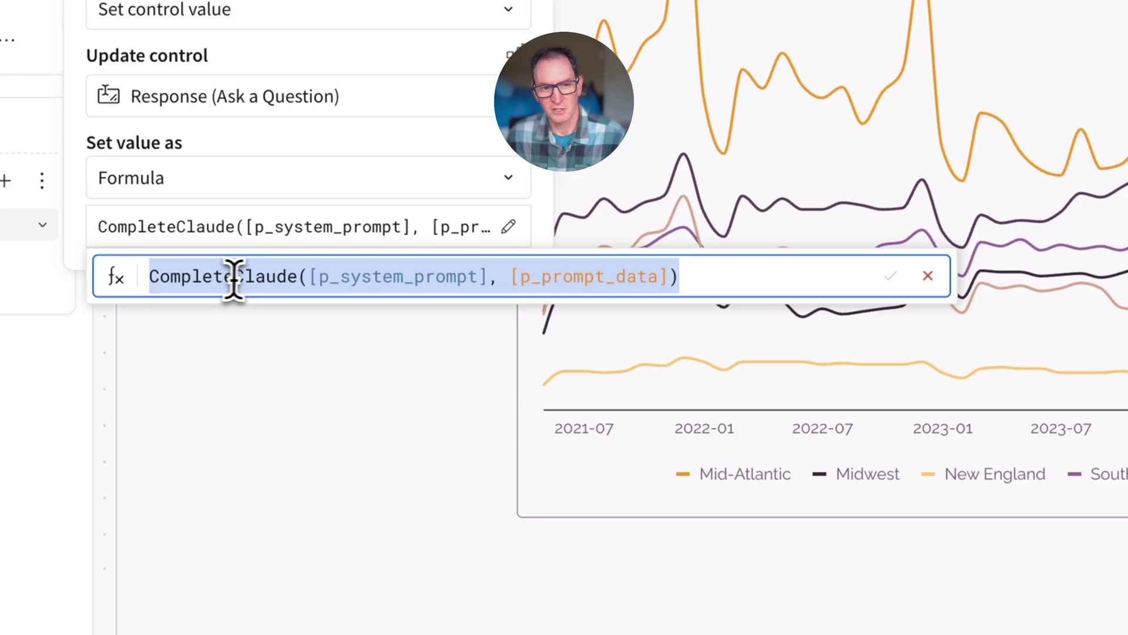
left_click_drag(306, 276, 715, 264)
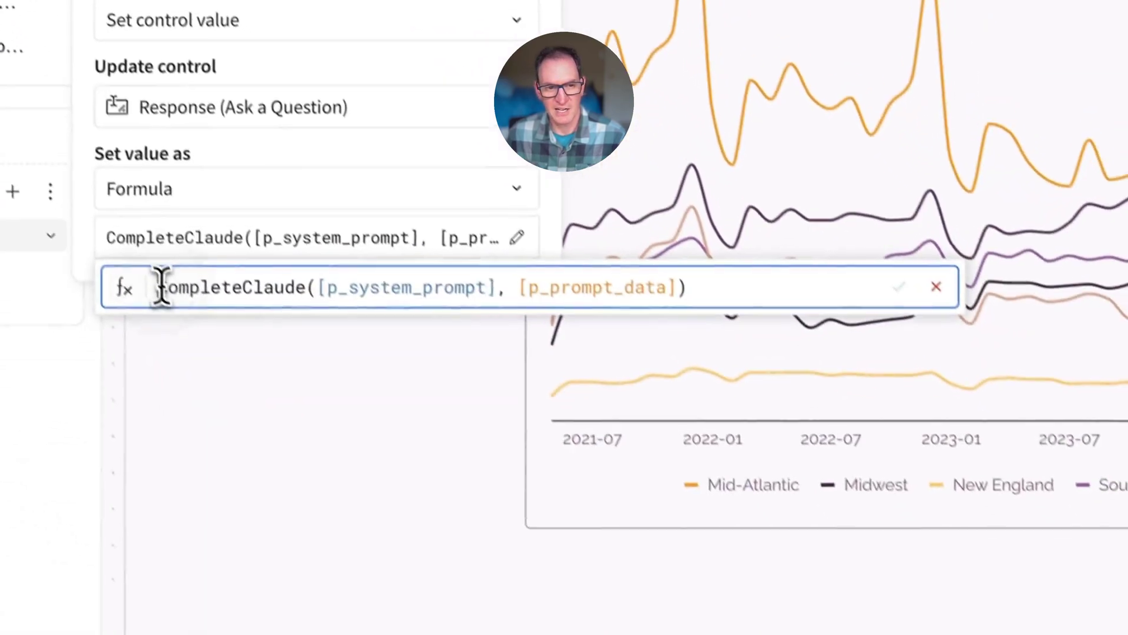
left_click_drag(154, 276, 685, 277)
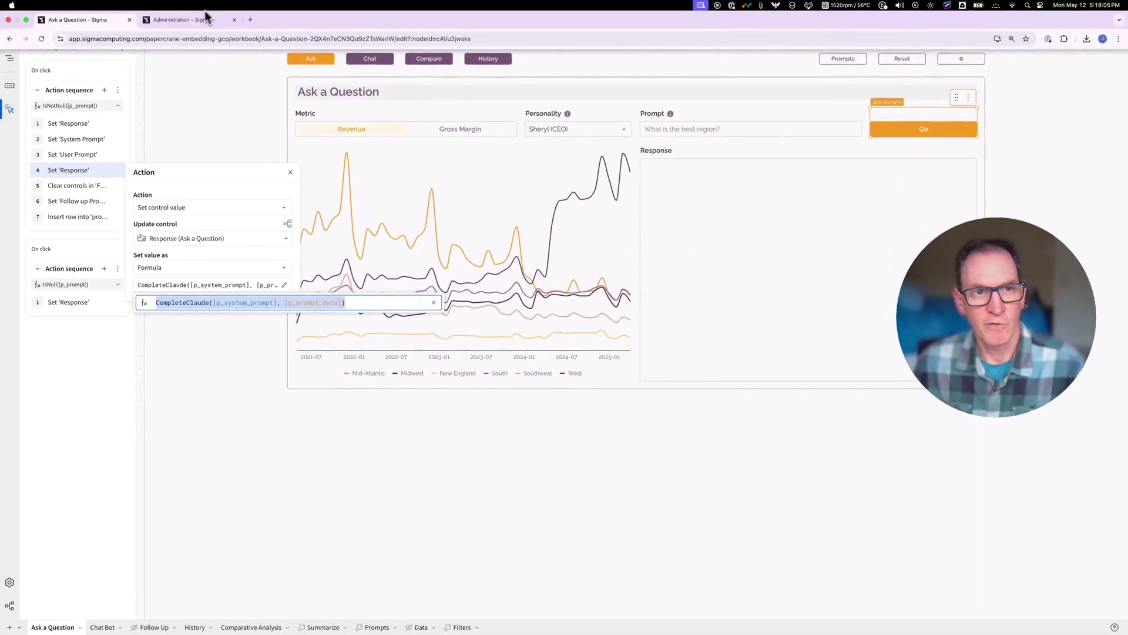
Review CompleteClaude's CallVariant formula with SNOWFLAKE.CORTEX.COMPLETE and claude-3-5-sonnet, then return to the workbook.
left_click(193, 19)
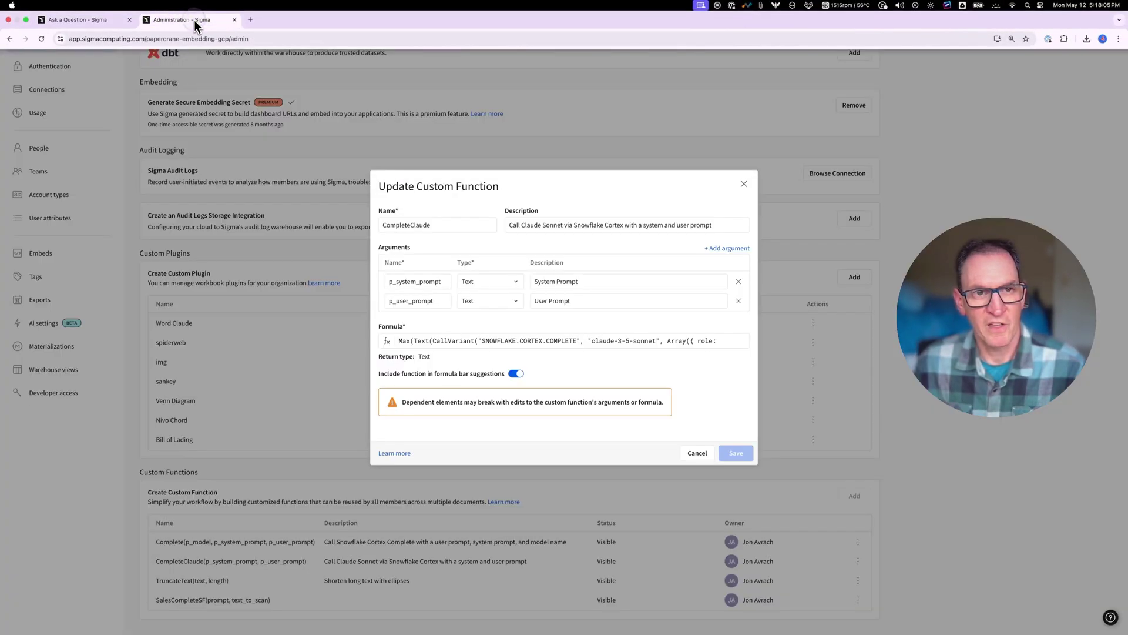
left_click(402, 340)
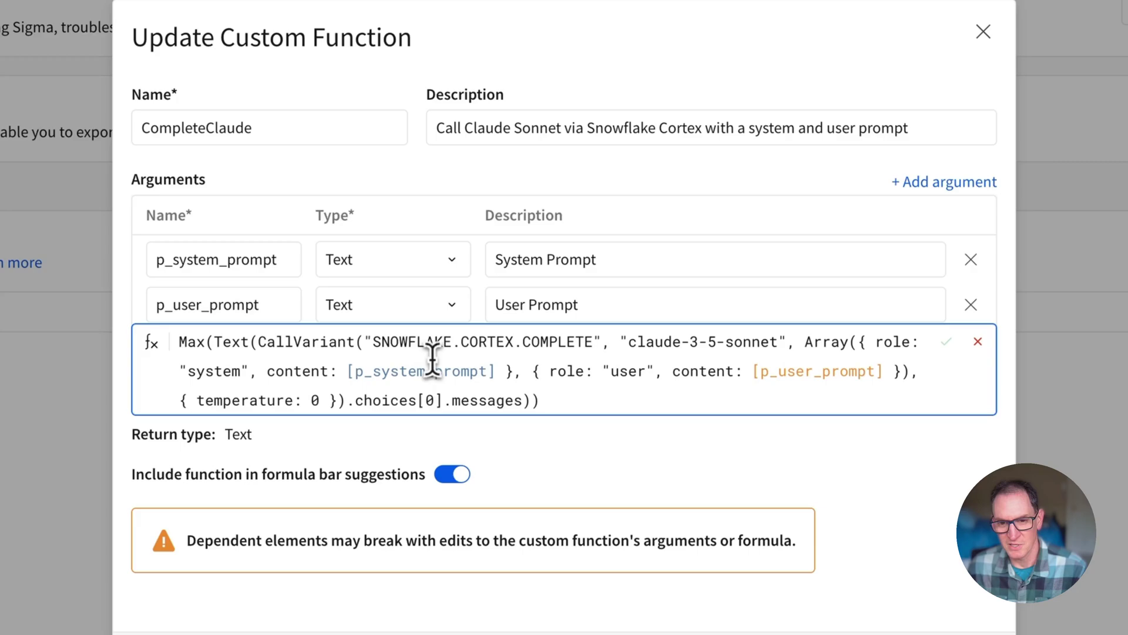
left_click(371, 343)
left_click_drag(371, 343, 595, 343)
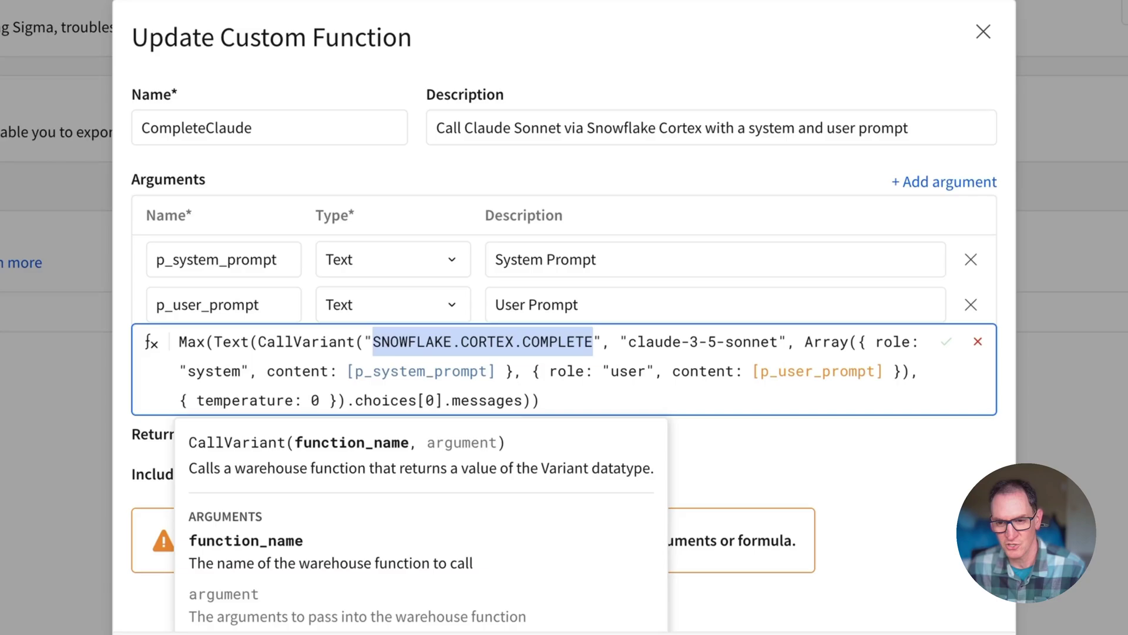
left_click_drag(621, 342, 793, 343)
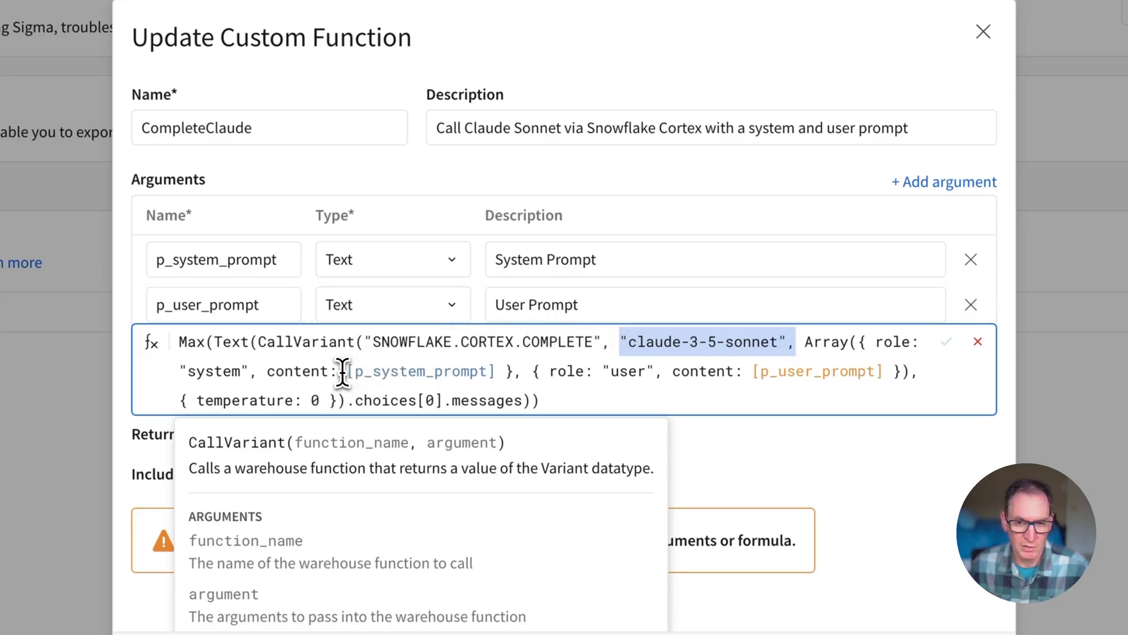
left_click_drag(342, 372, 528, 371)
left_click_drag(745, 370, 899, 367)
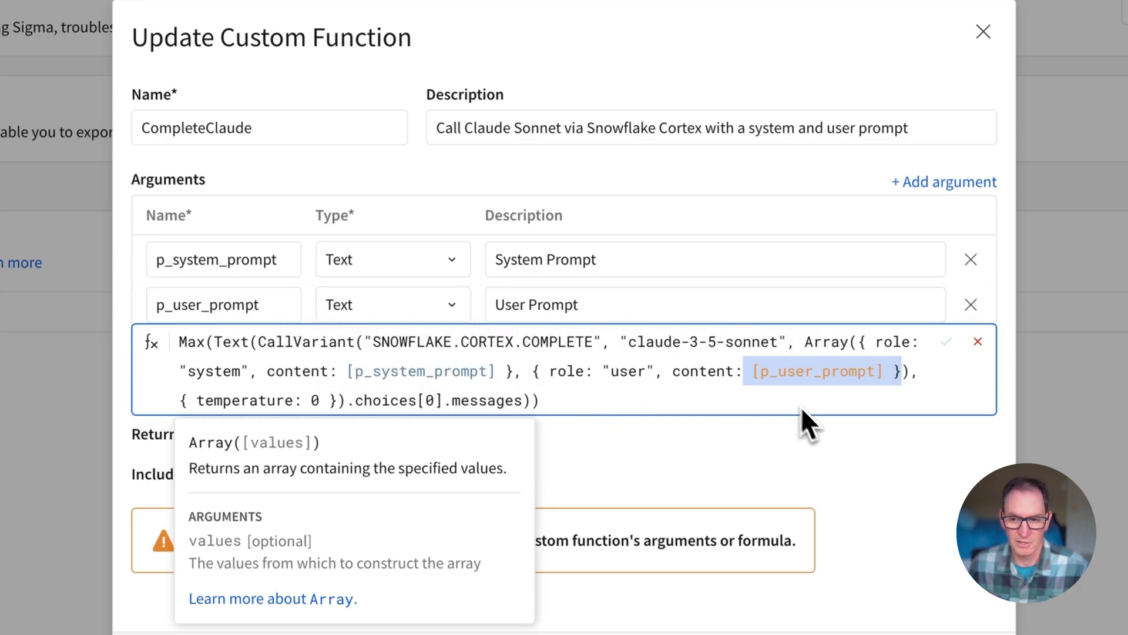
left_click(899, 584)
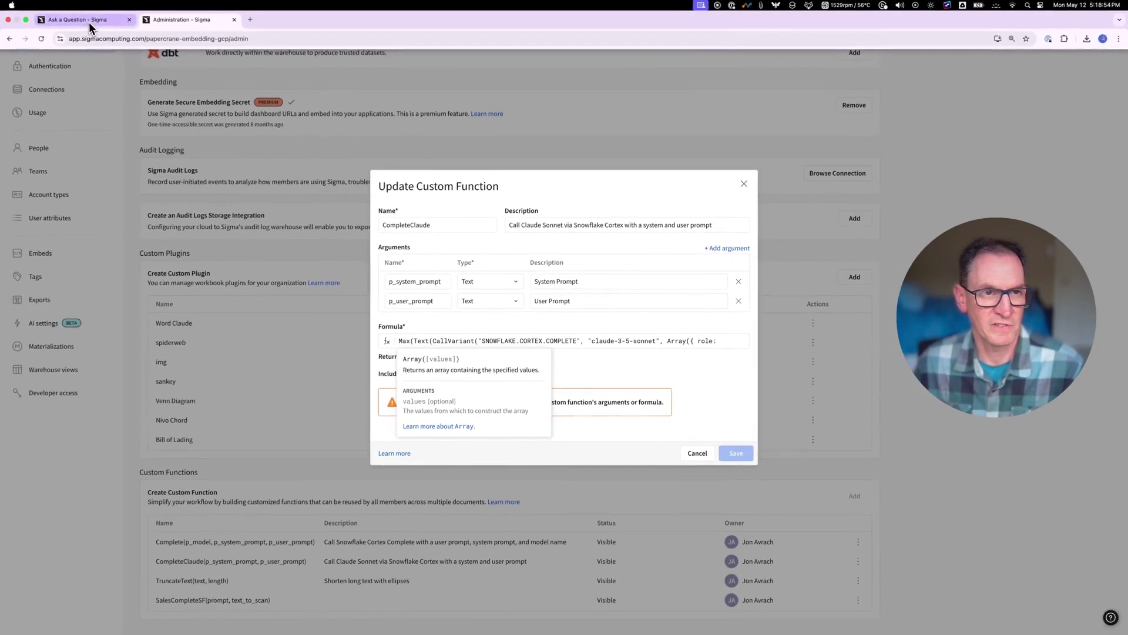
left_click(90, 21)
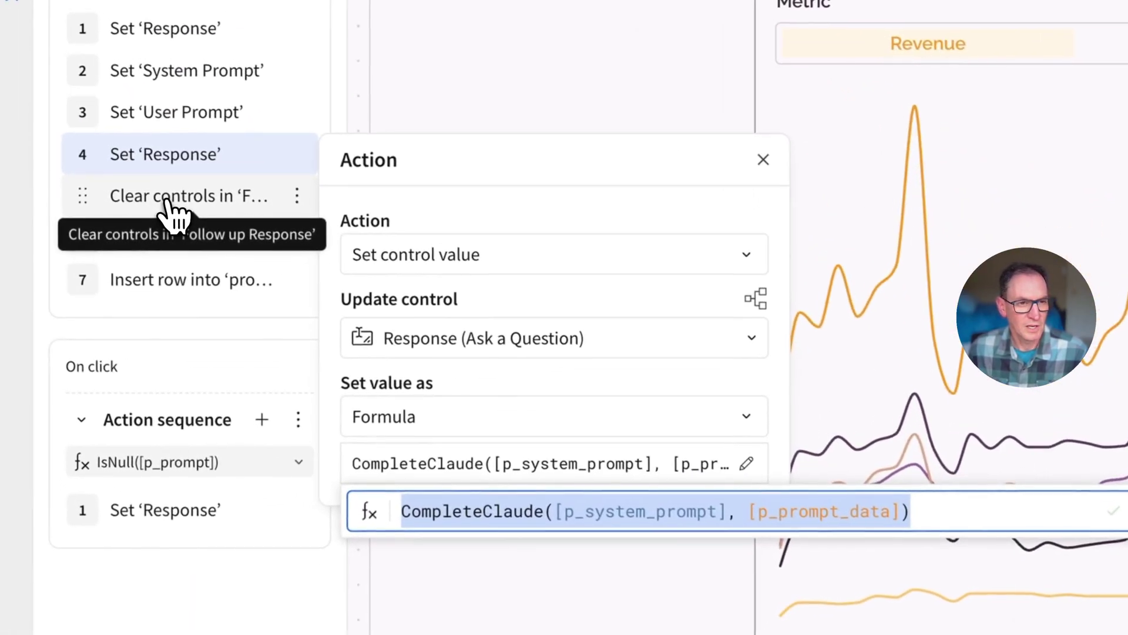
Review steps 5–7: clear follow-up controls, set Follow up Prompt, and Insert row into prompt log.
left_click(5, 35)
left_click(167, 201)
left_click(156, 239)
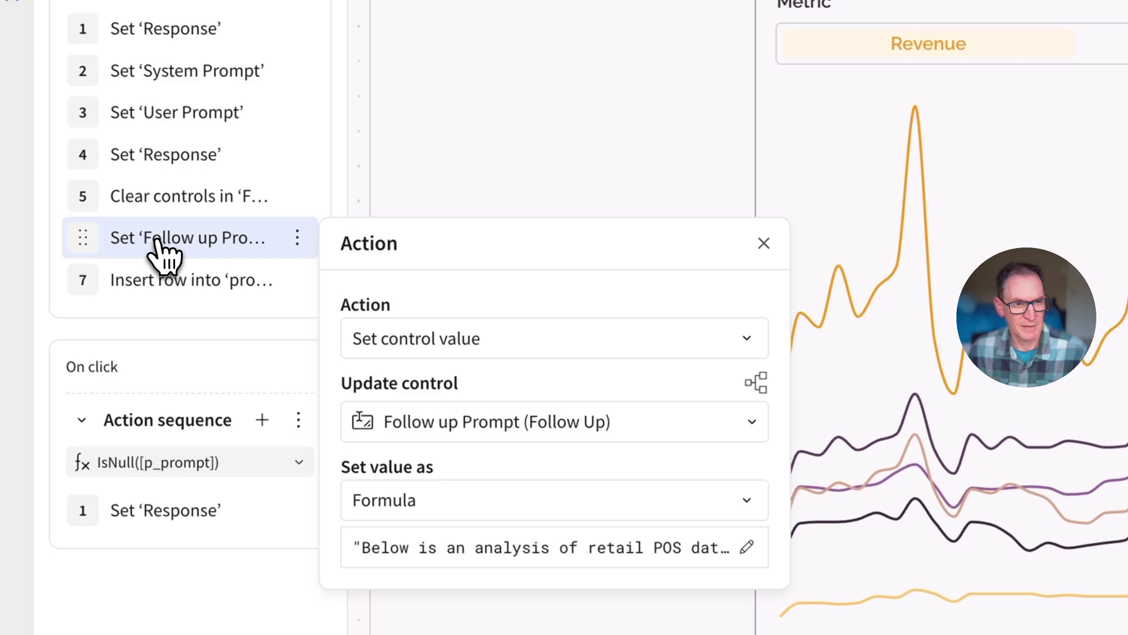
left_click(171, 283)
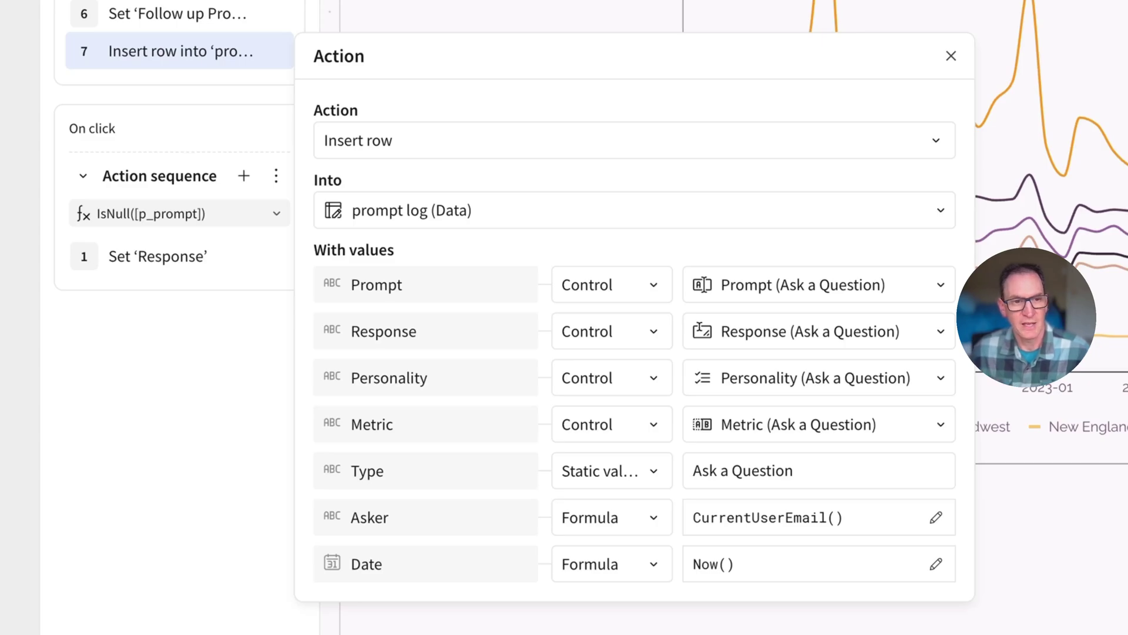
left_click(361, 130)
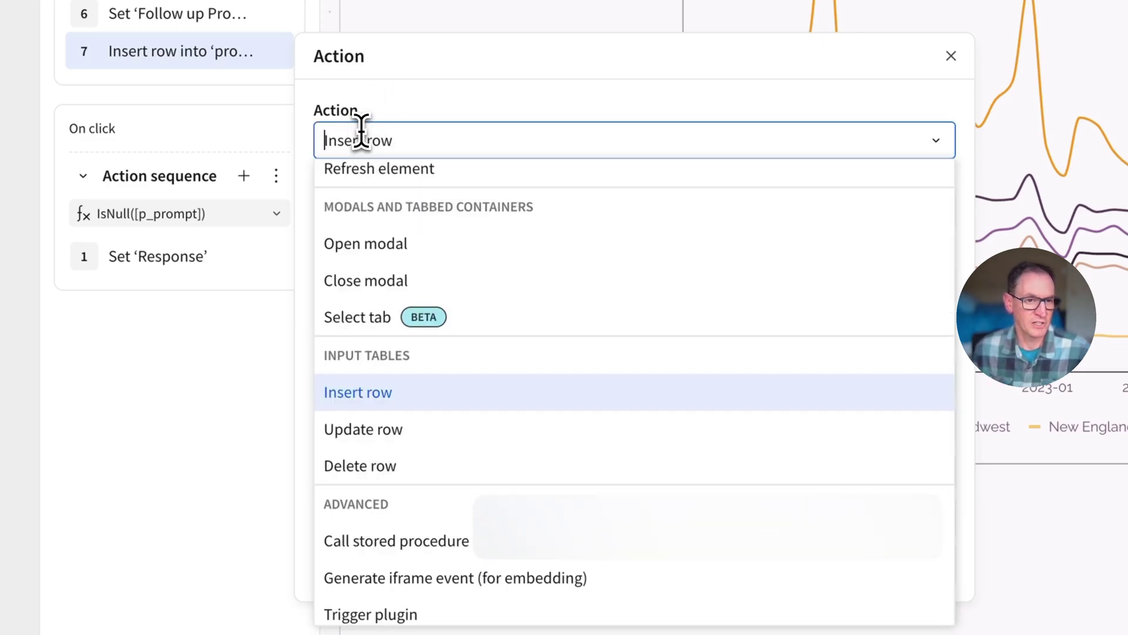
key("Escape")
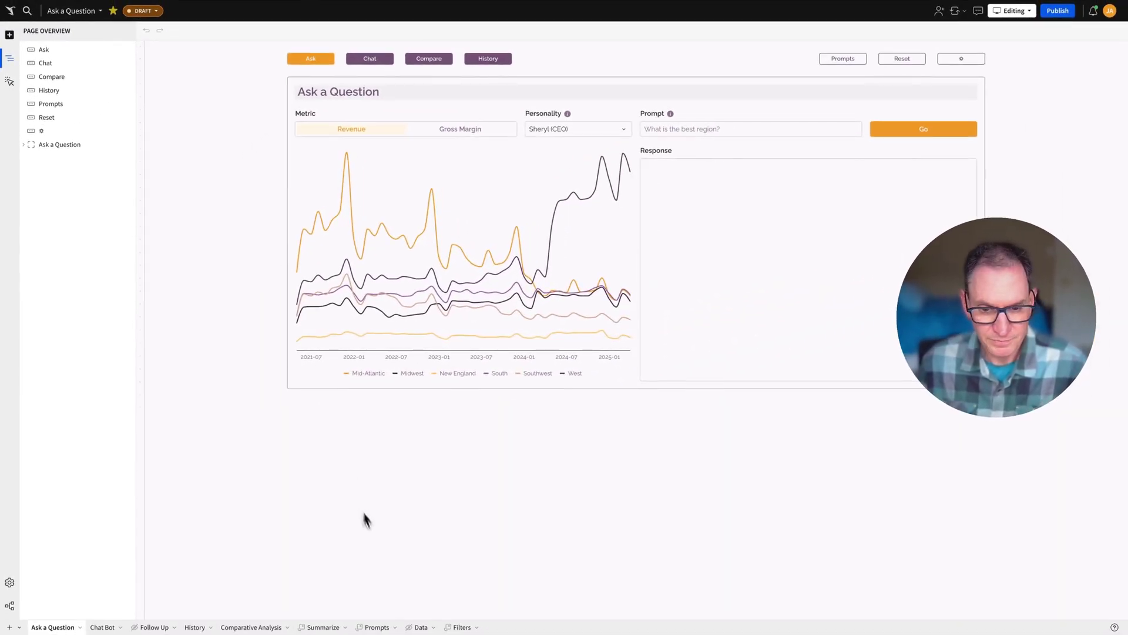
Scroll the Data page past the Big Buys Supplier table to the prompt log rows.
left_click(420, 627)
scroll(250, 429, "down", 5)
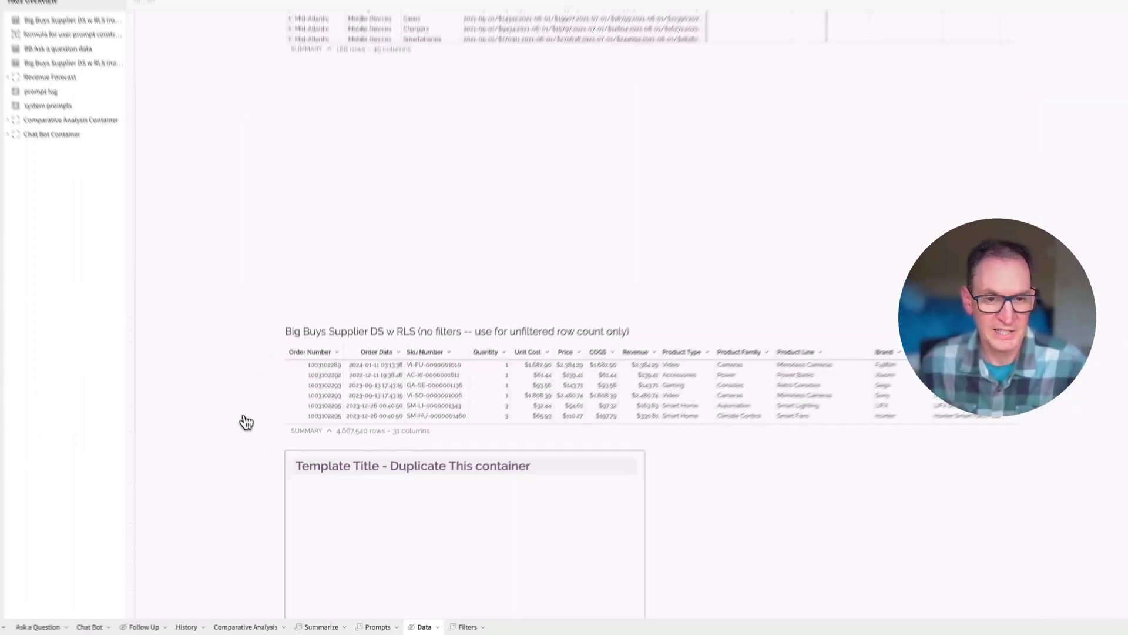
scroll(121, 135, "down", 10)
scroll(249, 428, "down", 2)
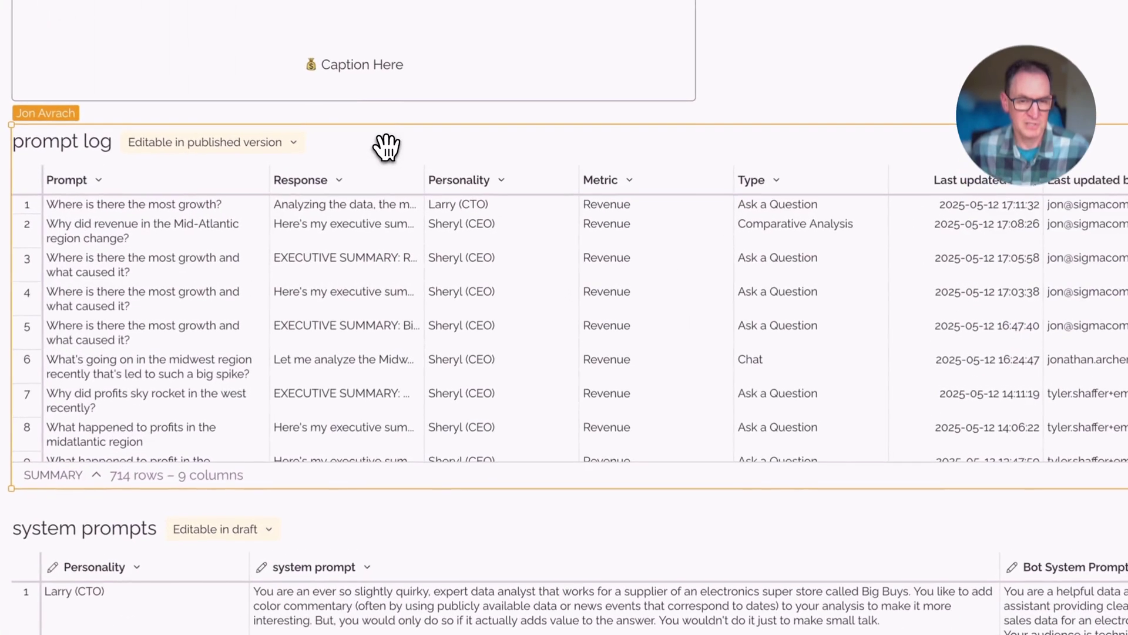
scroll(147, 268, "down", 3)
scroll(157, 270, "down", 15)
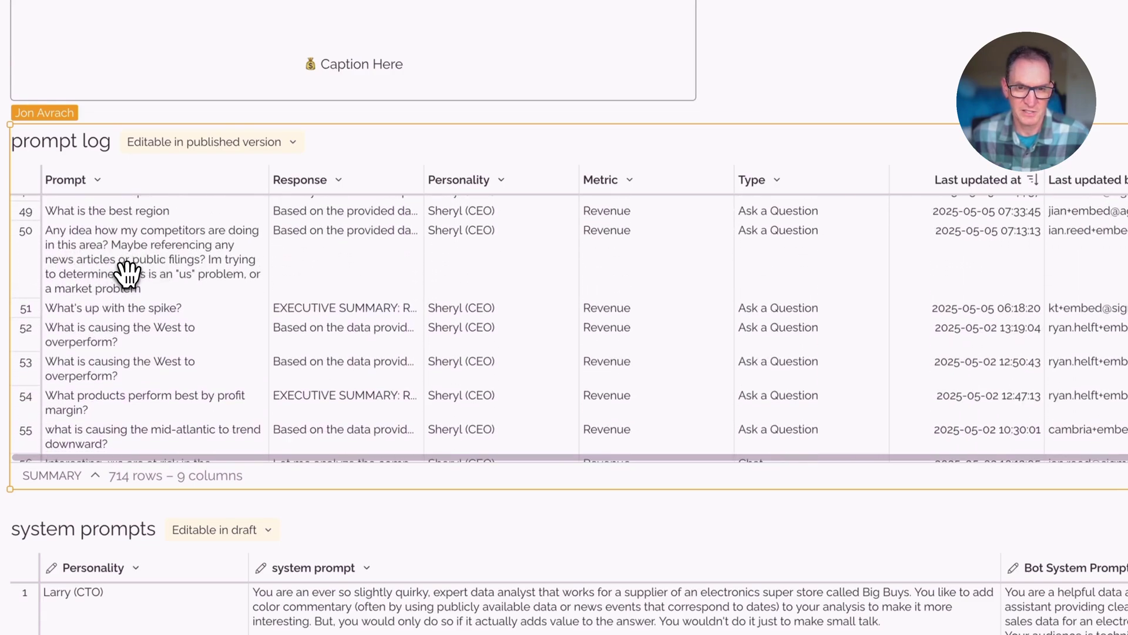
scroll(125, 271, "down", 8)
scroll(125, 290, "down", 20)
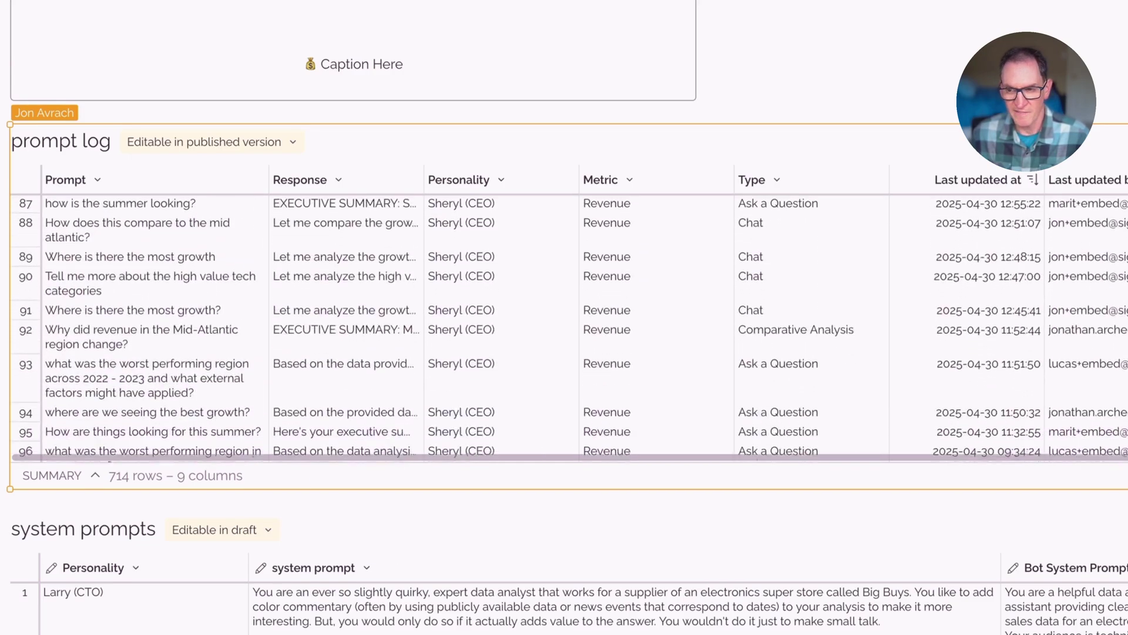
scroll(570, 329, "down", 3)
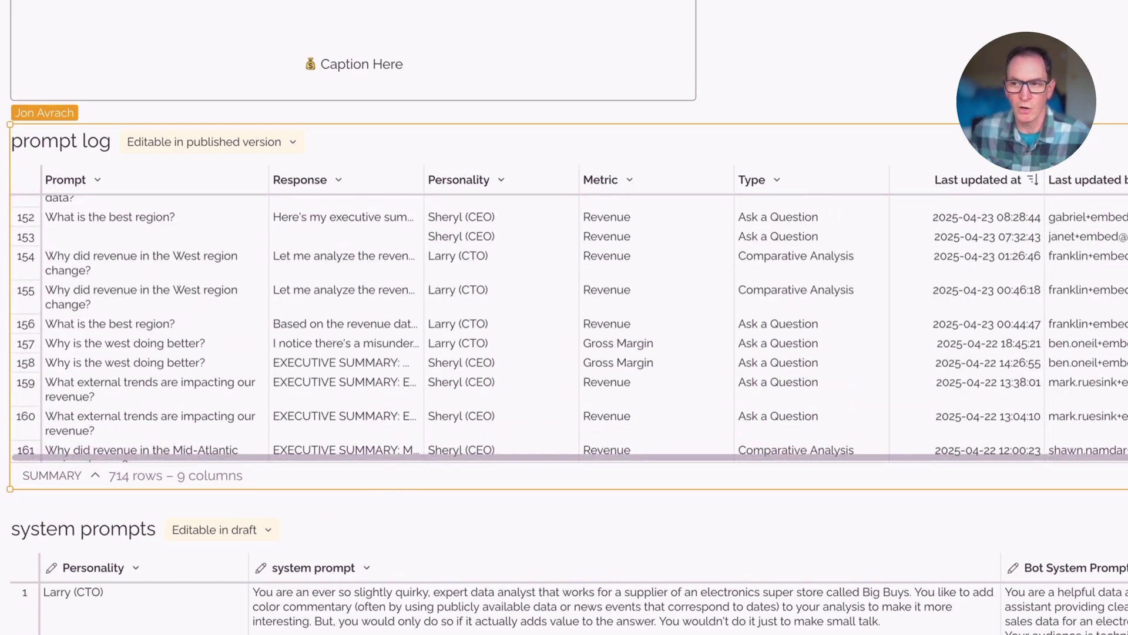
scroll(125, 275, "down", 3)
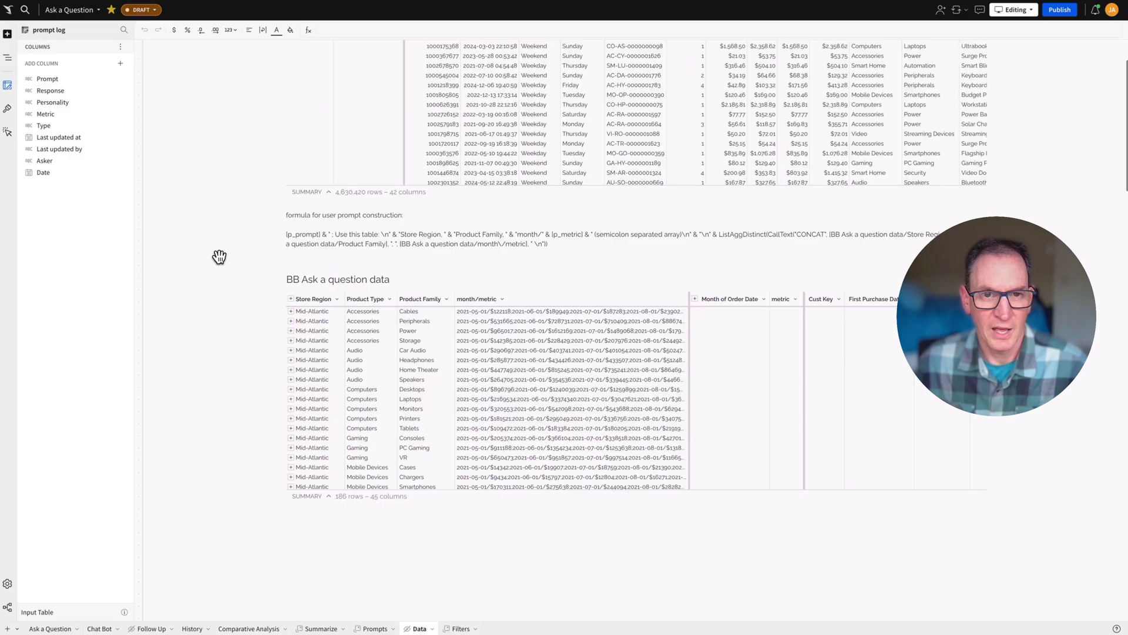
scroll(219, 257, "up", 3)
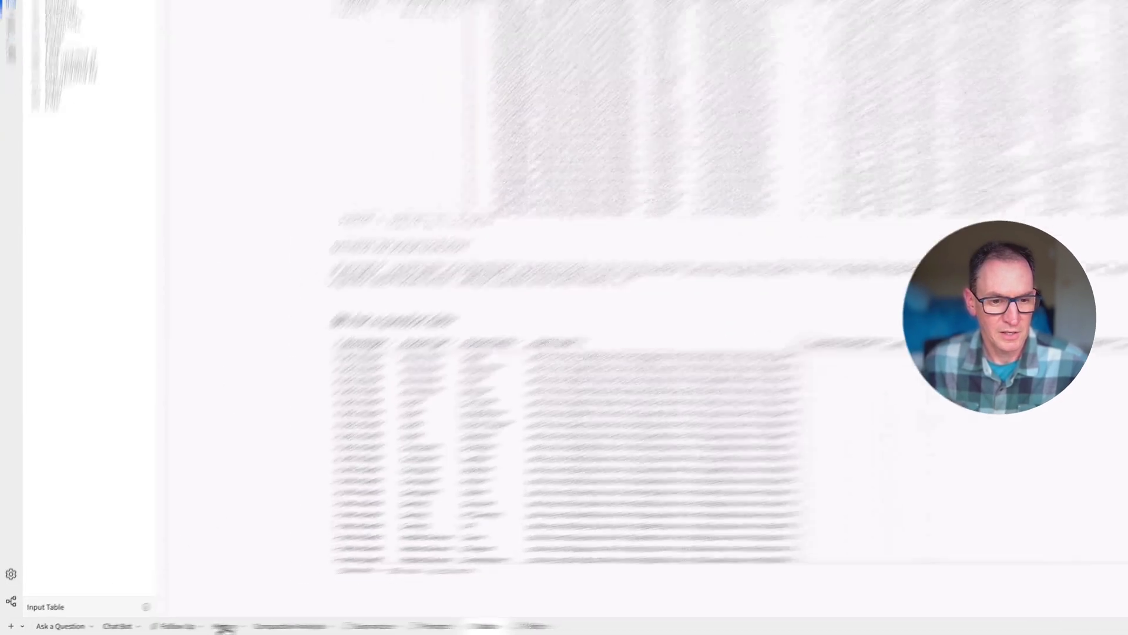
Browse the History page's Chat History prompts and leaderboards, then return to Ask a Question.
left_click(194, 627)
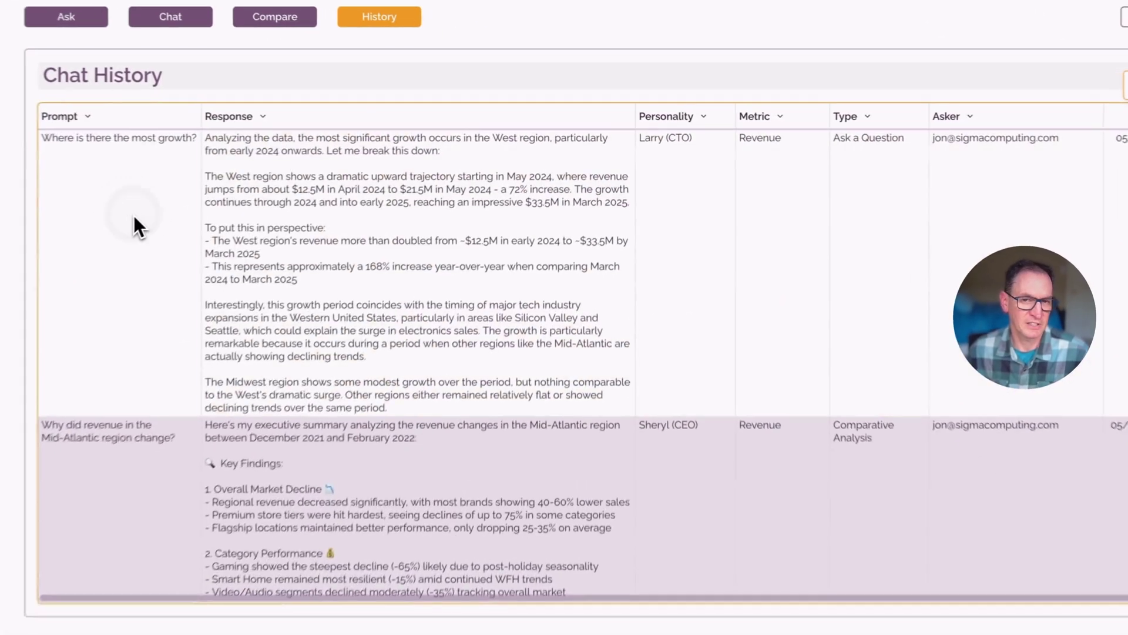
left_click(349, 172)
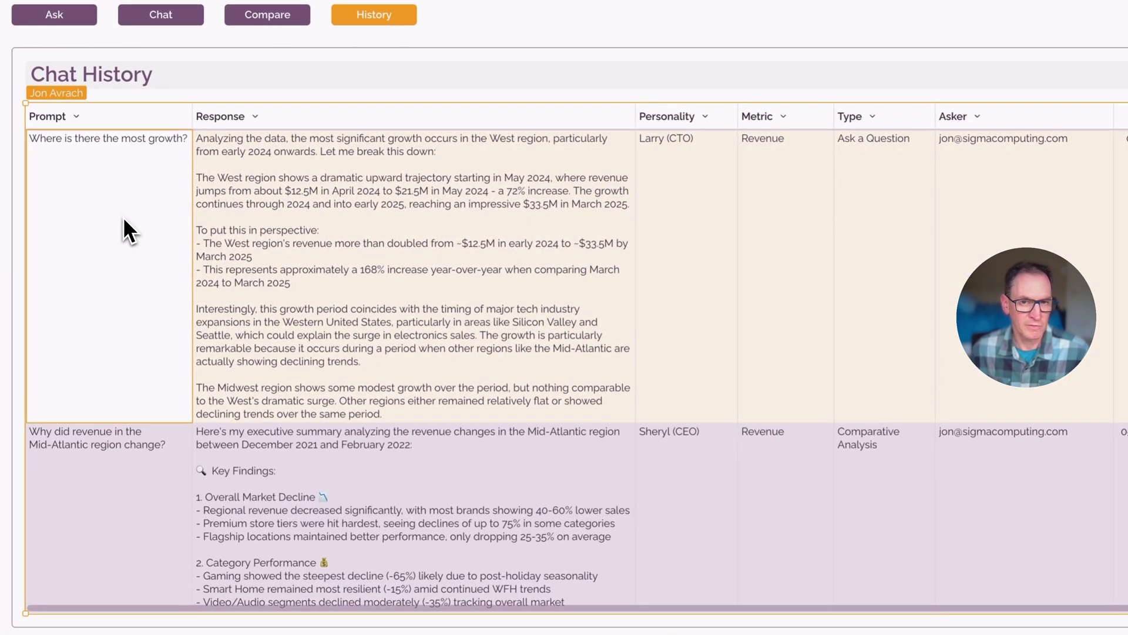
scroll(123, 288, "down", 6)
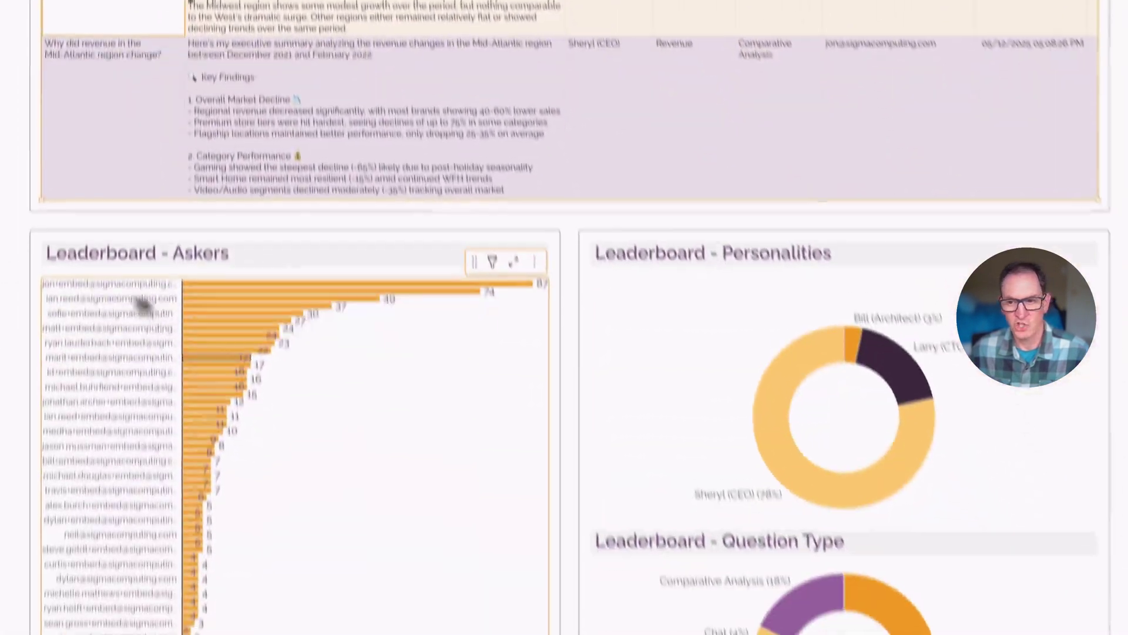
scroll(589, 297, "up", 3)
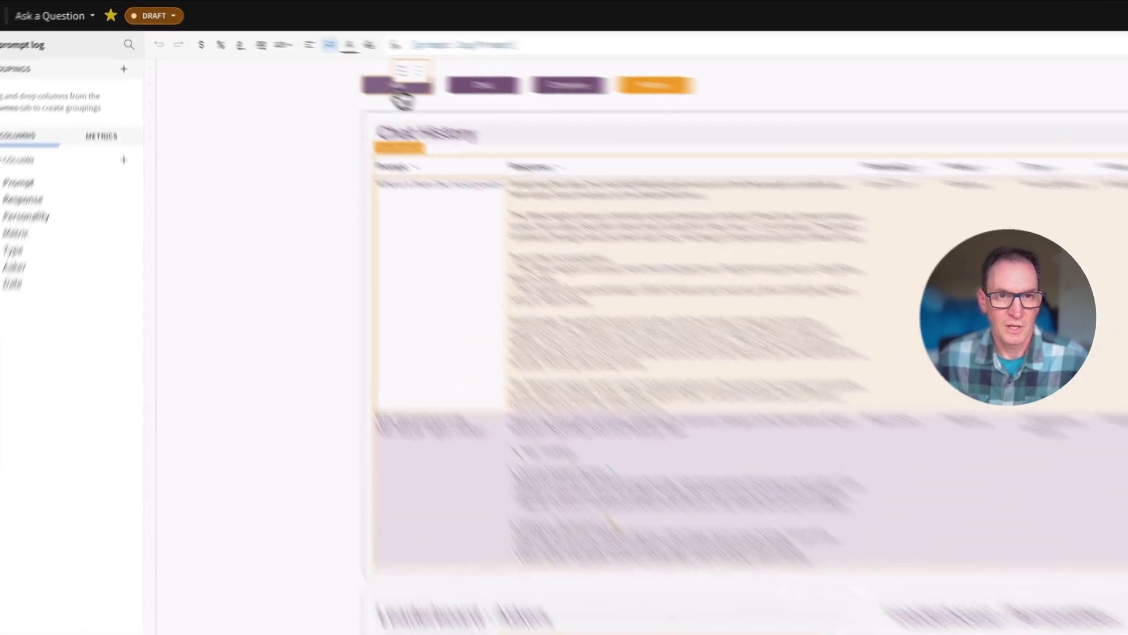
left_click(311, 60)
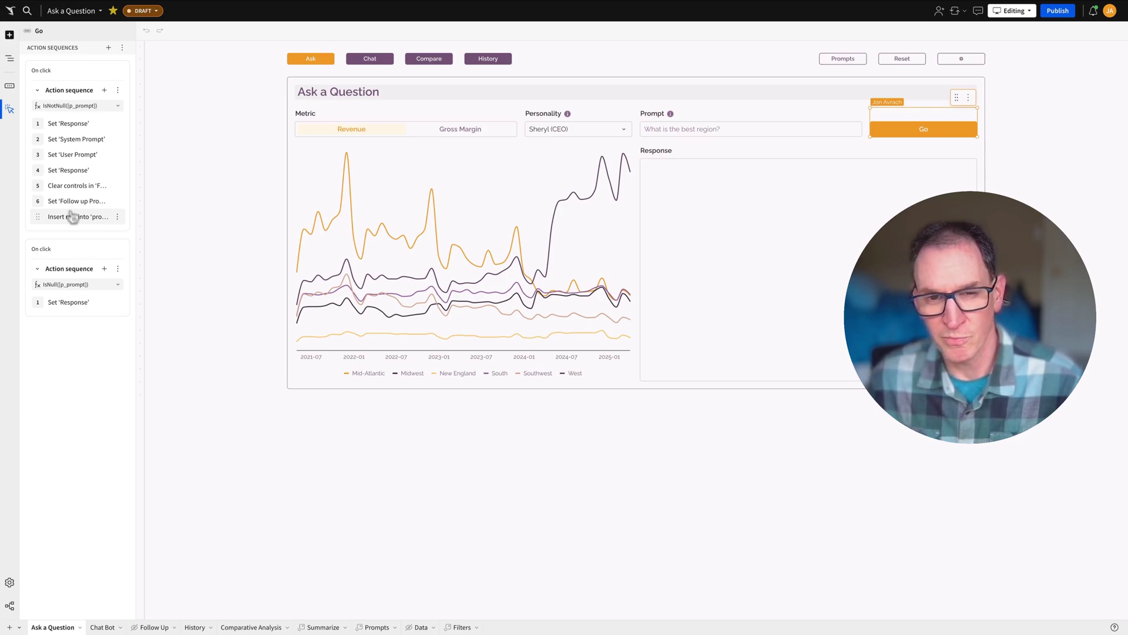
left_click(312, 222)
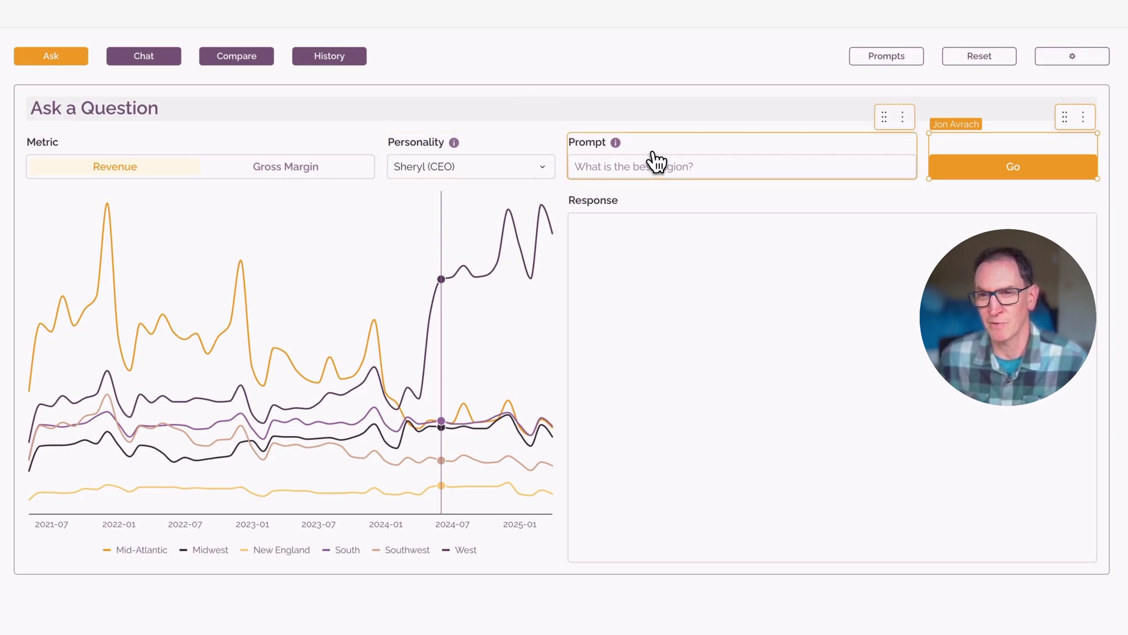
left_click(228, 59)
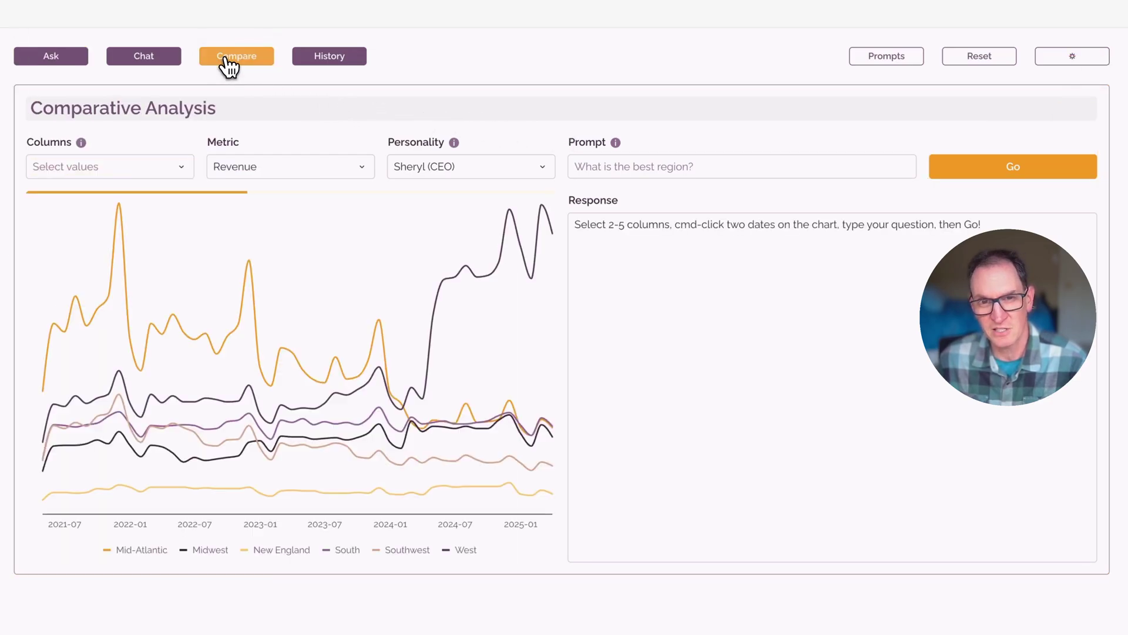
left_click(130, 59)
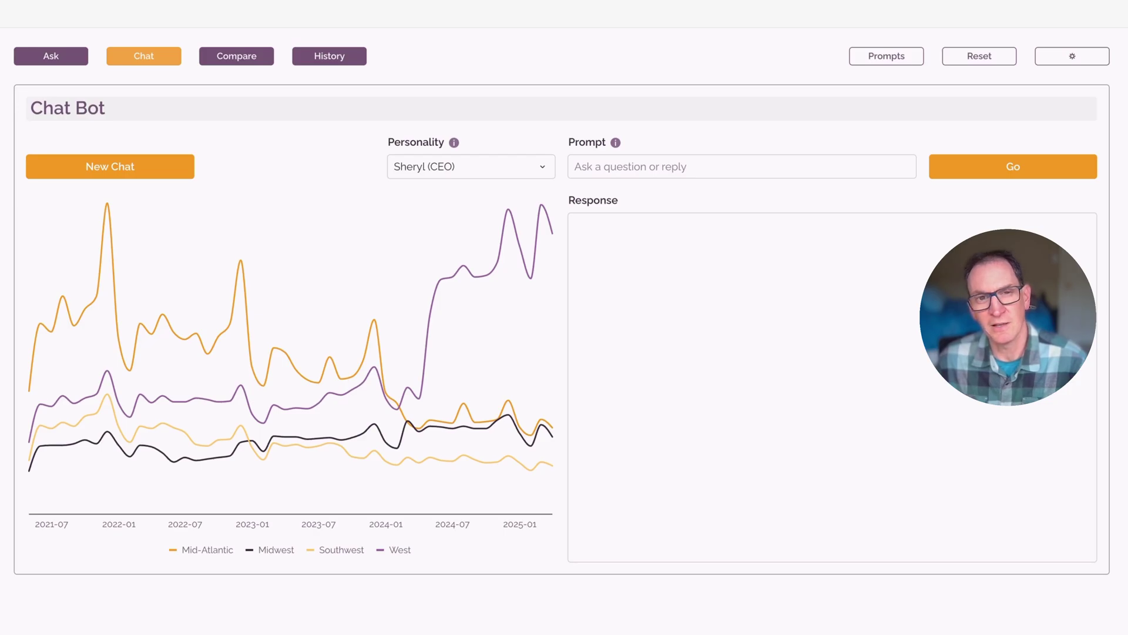
left_click(44, 61)
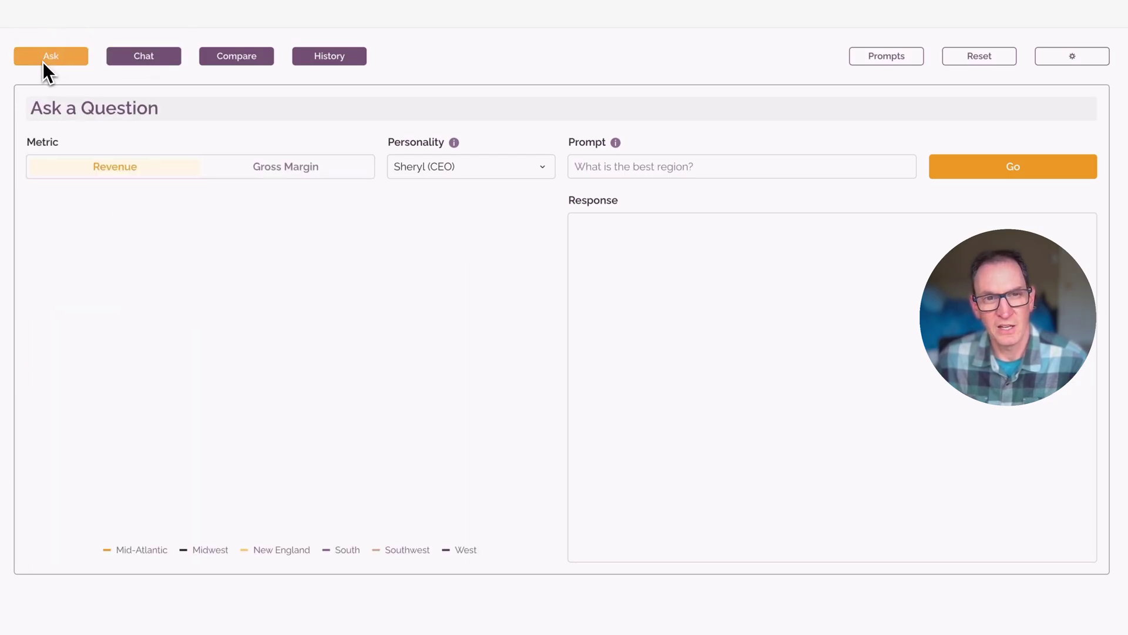